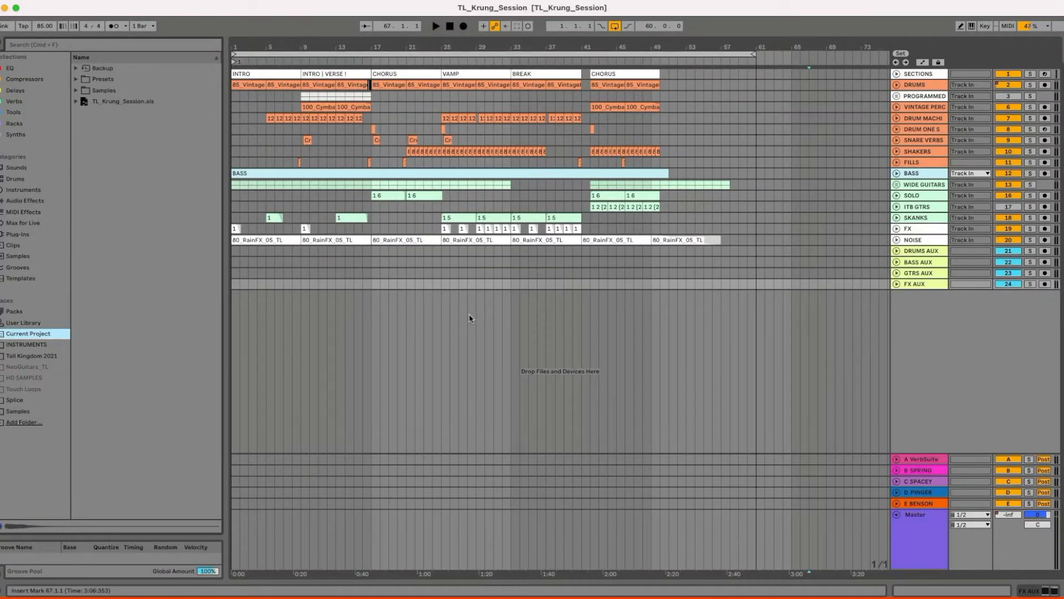
Step: Select the 60-bar loop range starting at bar 1 and play through the full arrangement
click(438, 301)
drag(277, 46, 276, 44)
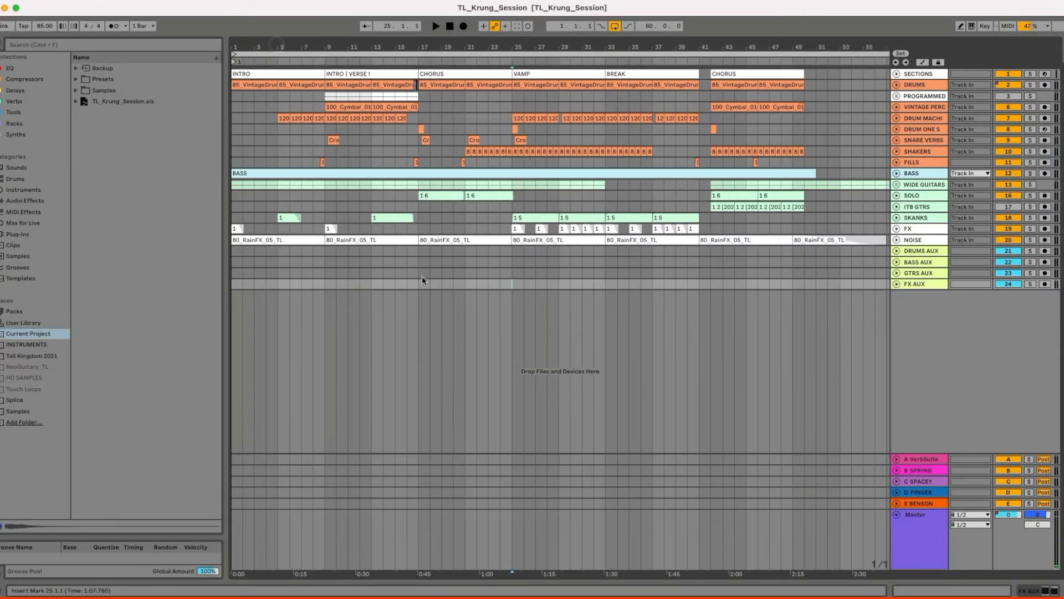
double_click(526, 47)
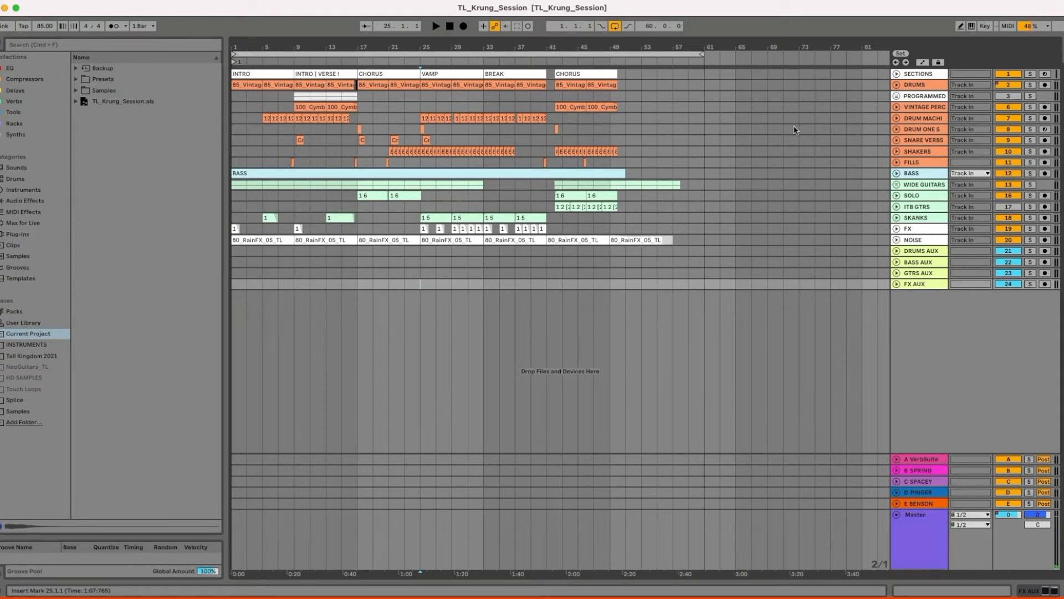
click(777, 152)
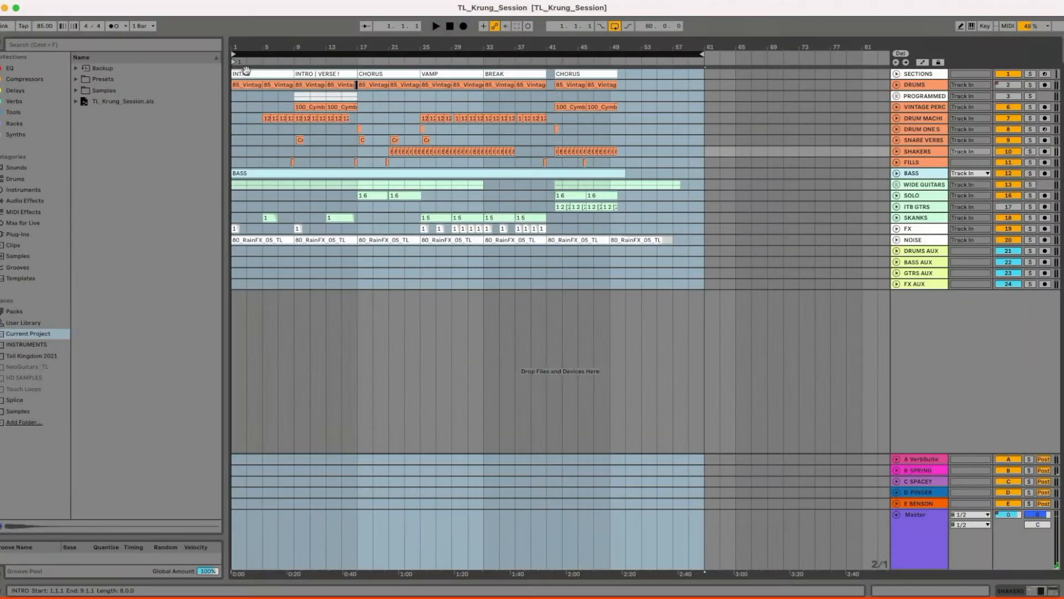
key(space)
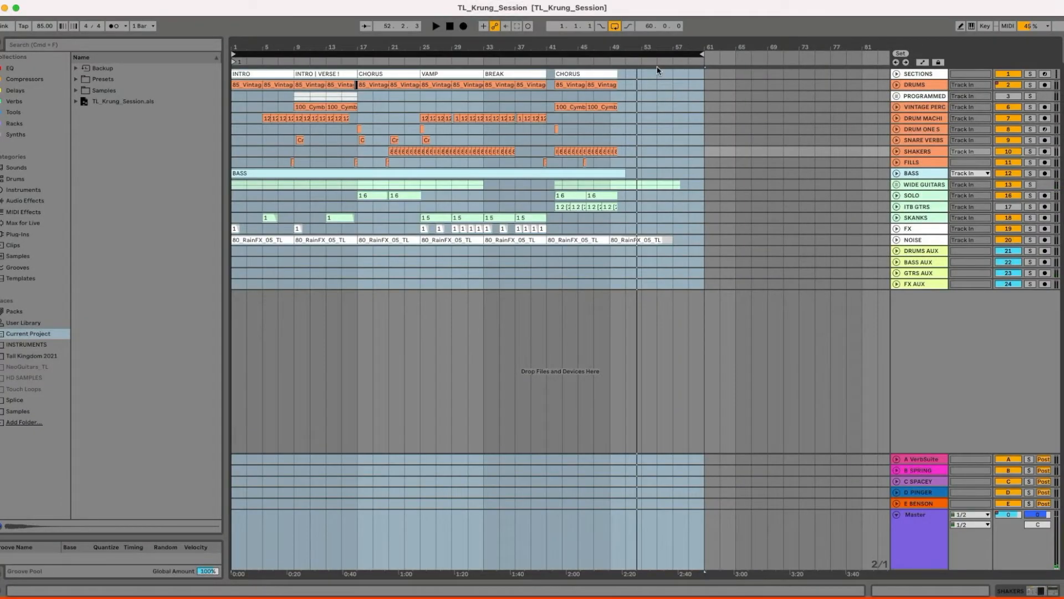
Step: Unfold the four AUX group tracks and look over the routing of DRUMS AUX, BASS AUX and GTRS AUX
drag(312, 44, 310, 43)
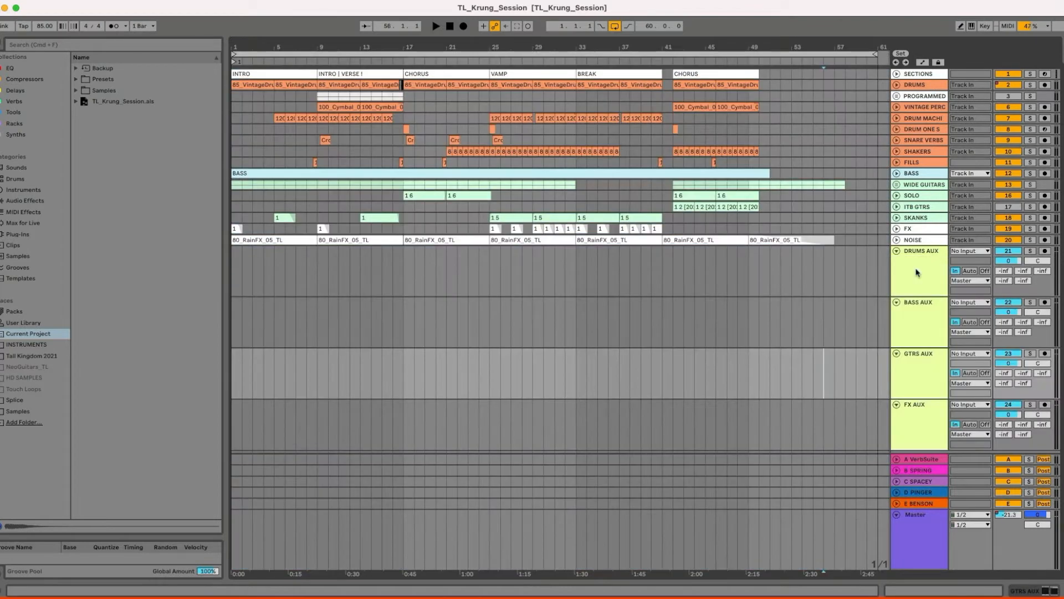
click(917, 270)
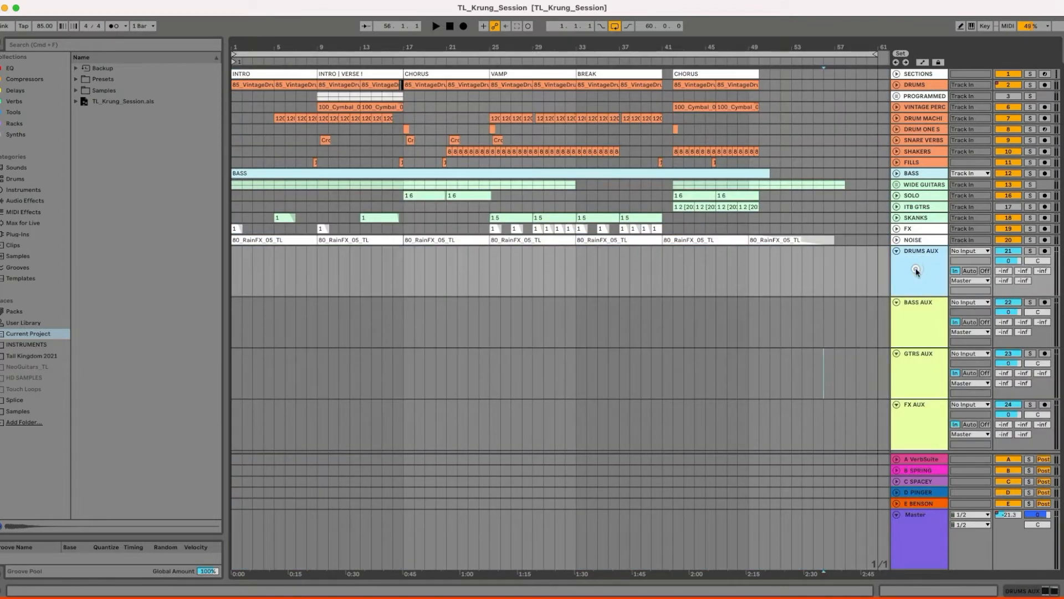
click(918, 330)
click(916, 372)
scroll(919, 310, down, 1)
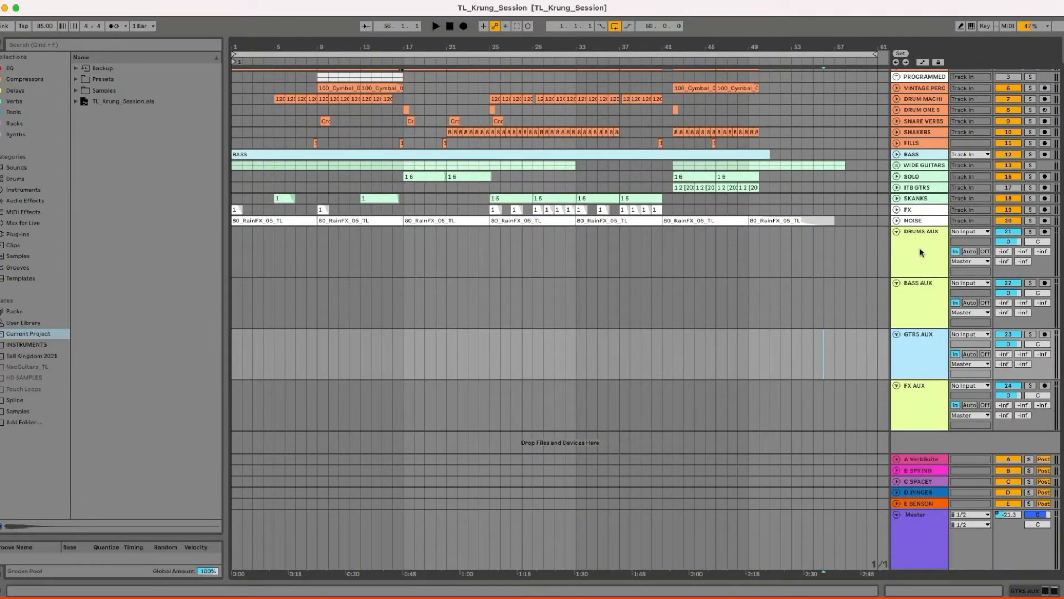
click(921, 251)
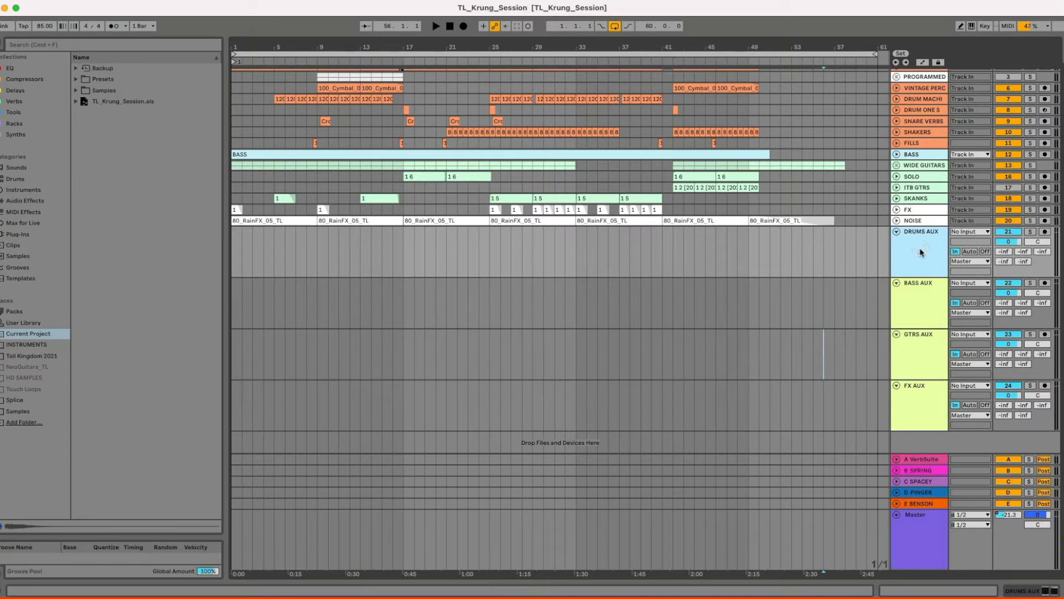
scroll(921, 252, up, 1)
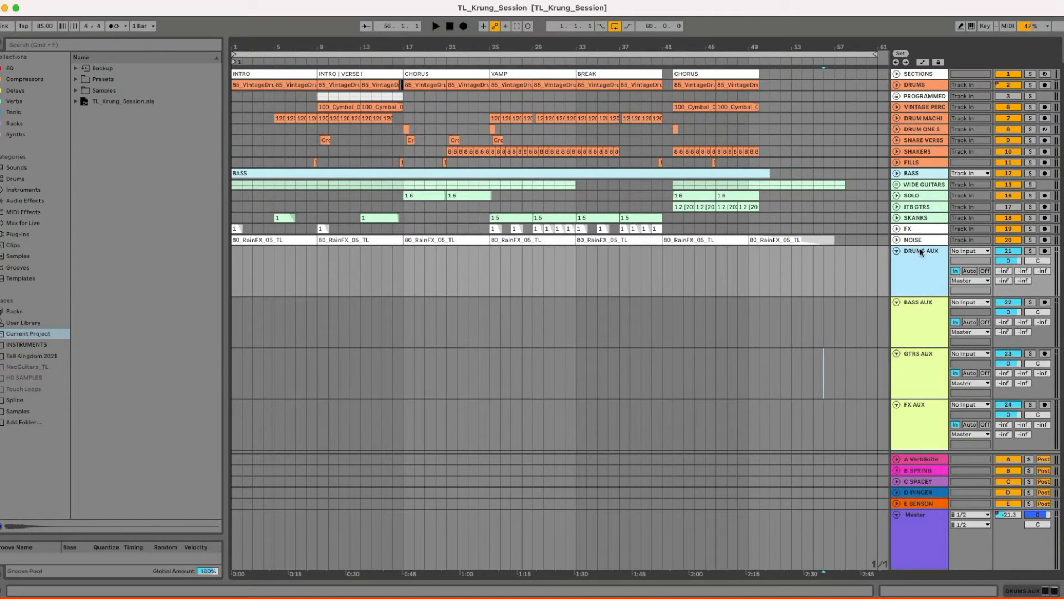
Step: Show the device chain and inspect the effects on DRUMS AUX, BASS AUX, GTRS AUX and FX AUX
click(897, 85)
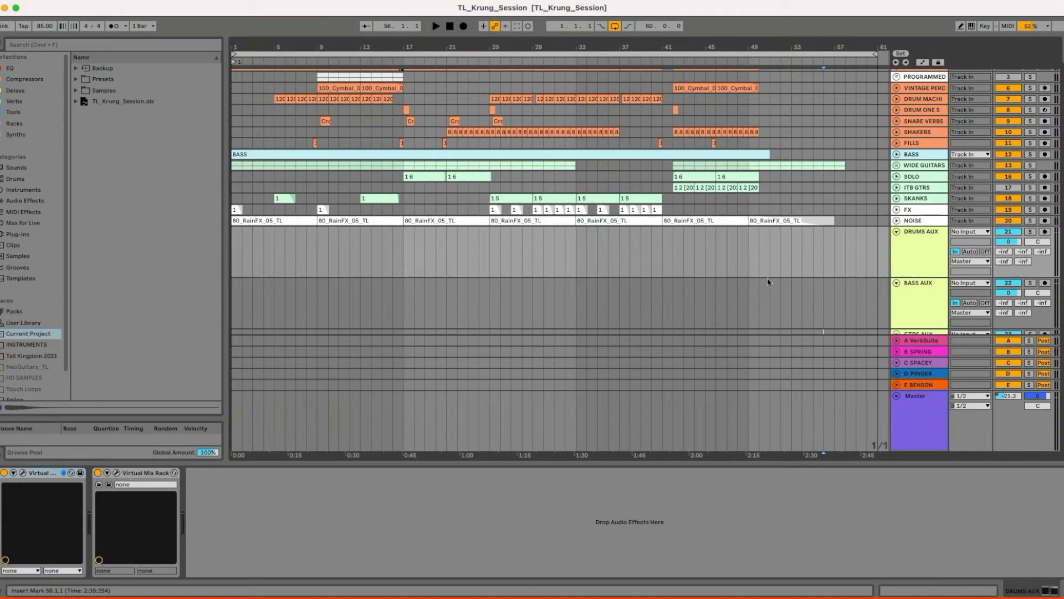
click(908, 304)
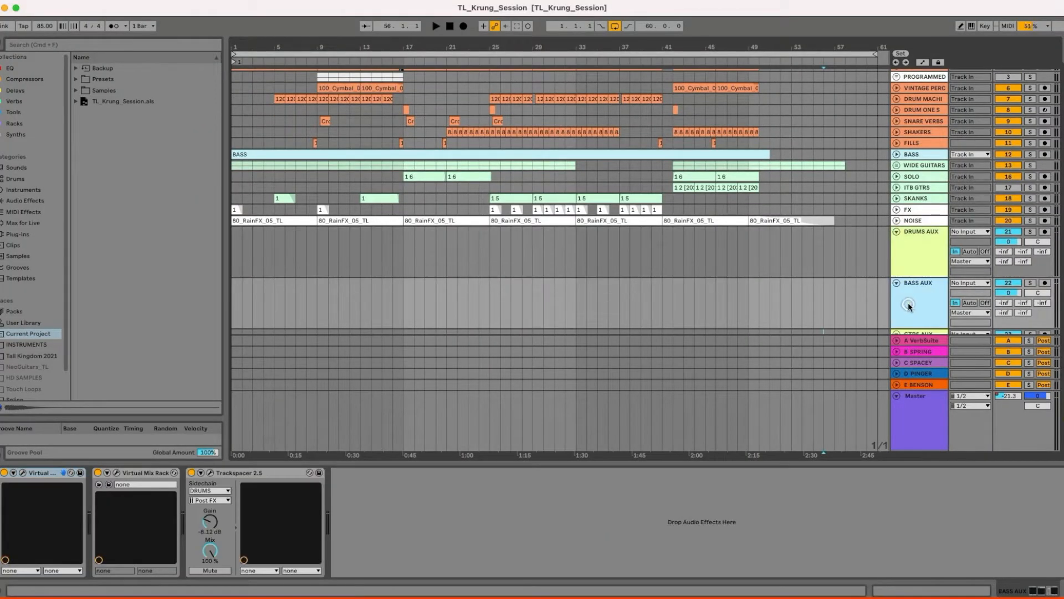
scroll(908, 306, down, 1)
scroll(913, 247, down, 1)
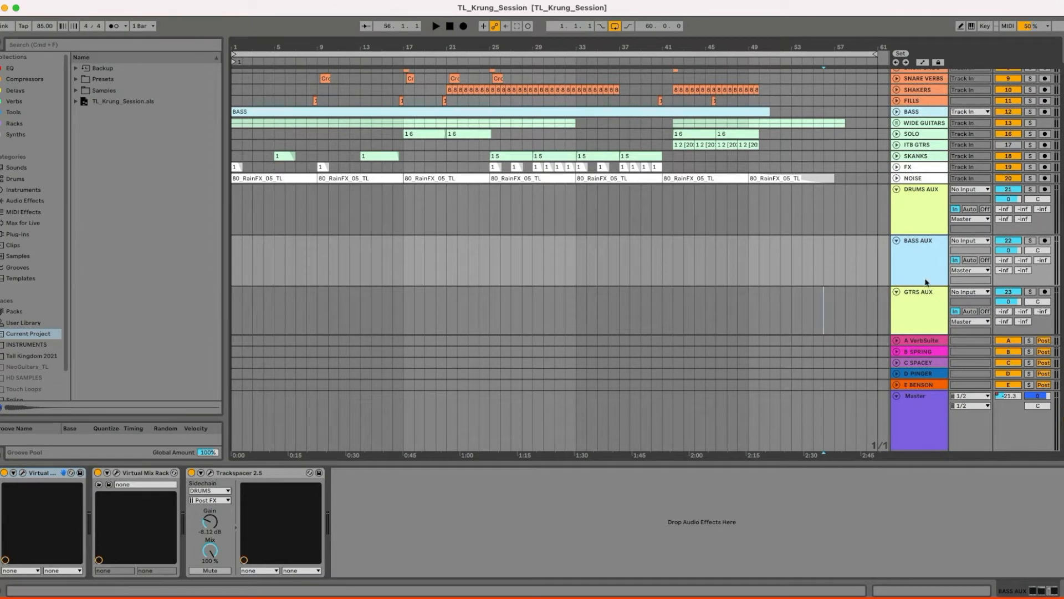
click(914, 314)
scroll(923, 277, down, 2)
click(923, 310)
scroll(924, 233, up, 4)
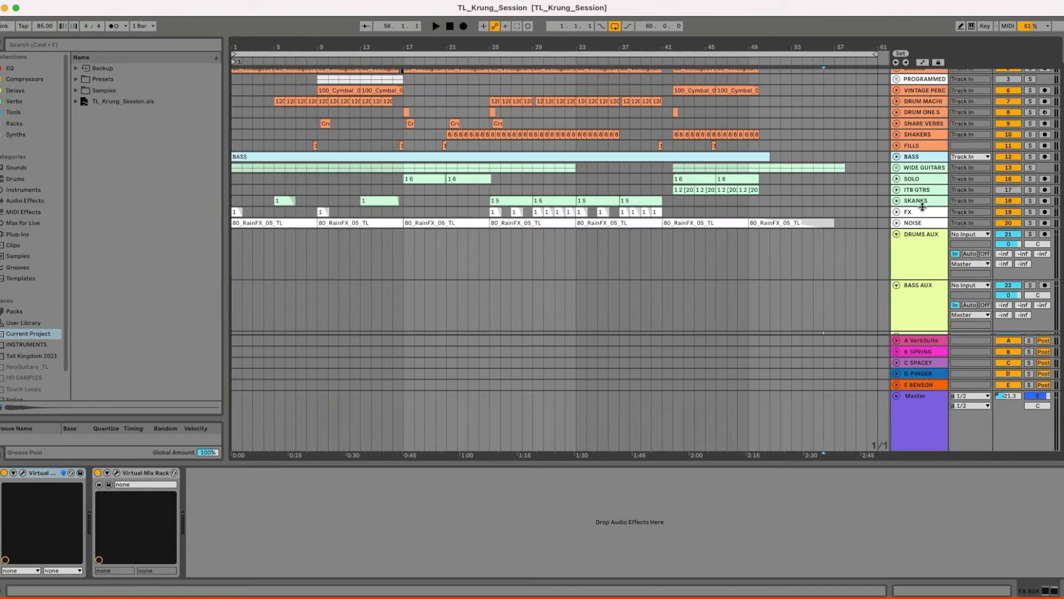
Step: Open the Virtual Tape Machines plug-in on DRUMS AUX, review its settings and close it
click(918, 237)
click(24, 473)
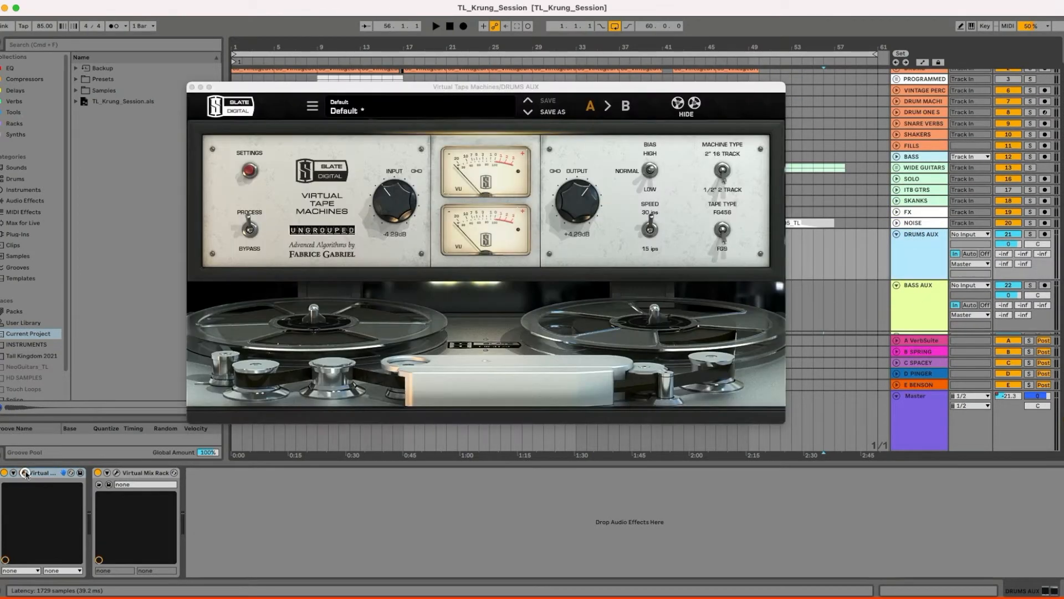
click(191, 87)
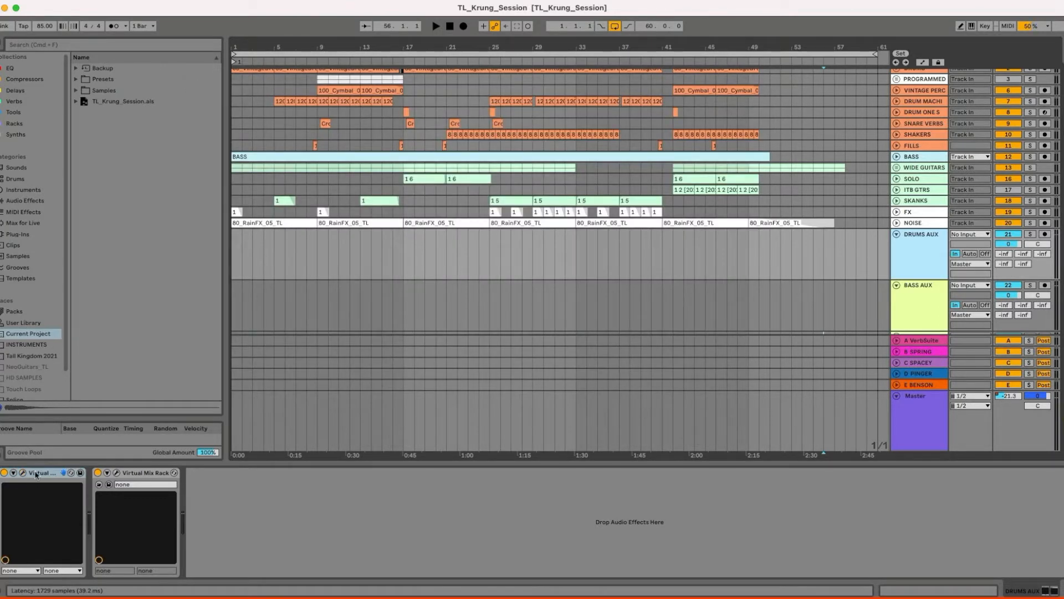
Step: Open the Virtual Mix Rack on DRUMS AUX, review its channel, compressor and EQ modules, and close it
scroll(926, 186, down, 1)
click(915, 274)
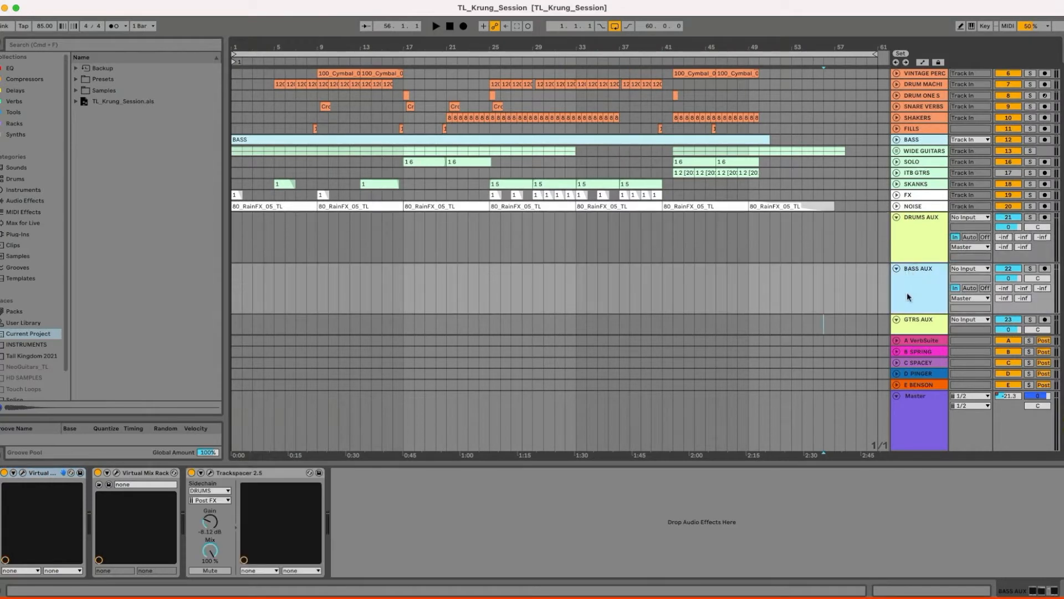
key(Up)
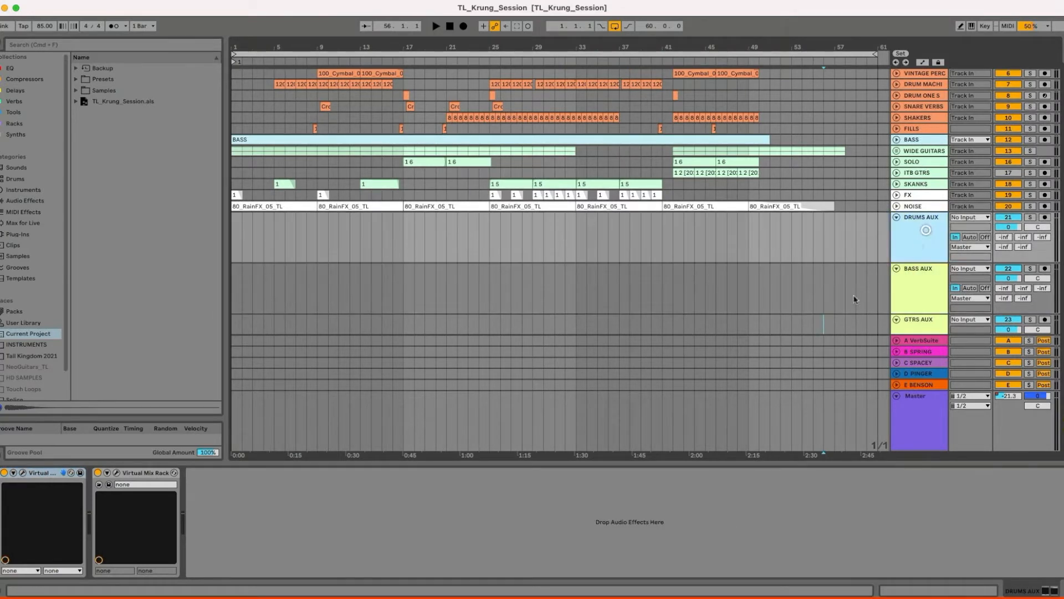
click(116, 474)
drag(426, 71, 510, 41)
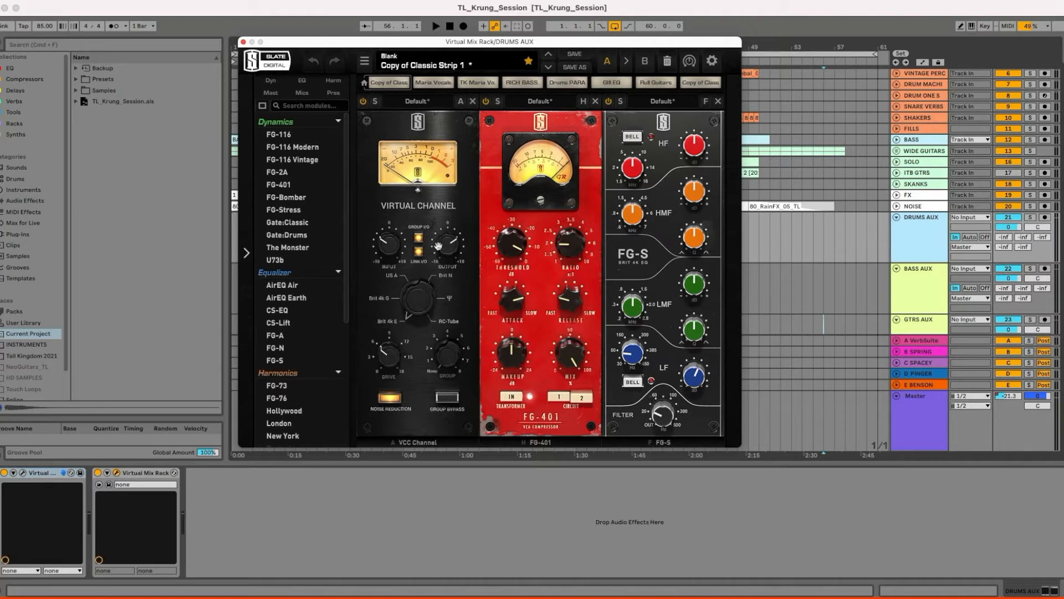
drag(431, 44, 420, 31)
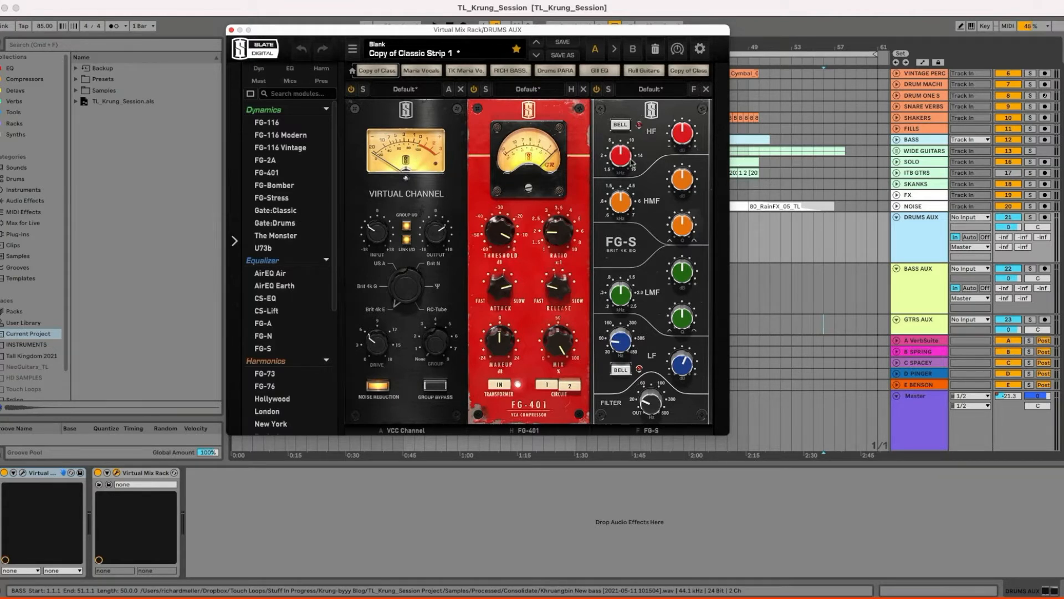
click(232, 30)
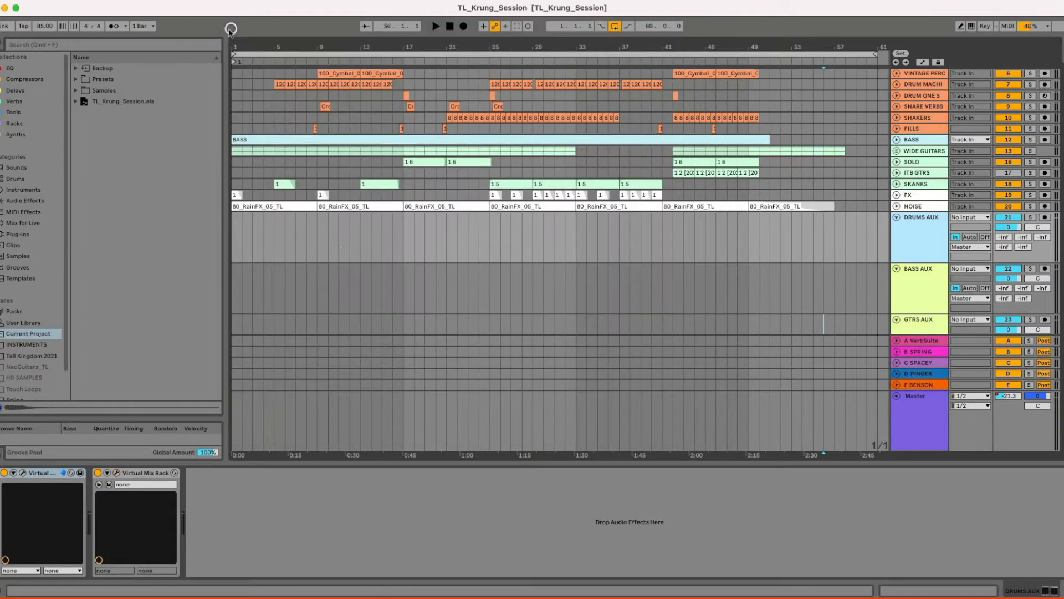
Step: Compare the device chains on FX AUX, GTRS AUX and BASS AUX
scroll(354, 235, down, 4)
scroll(351, 250, down, 3)
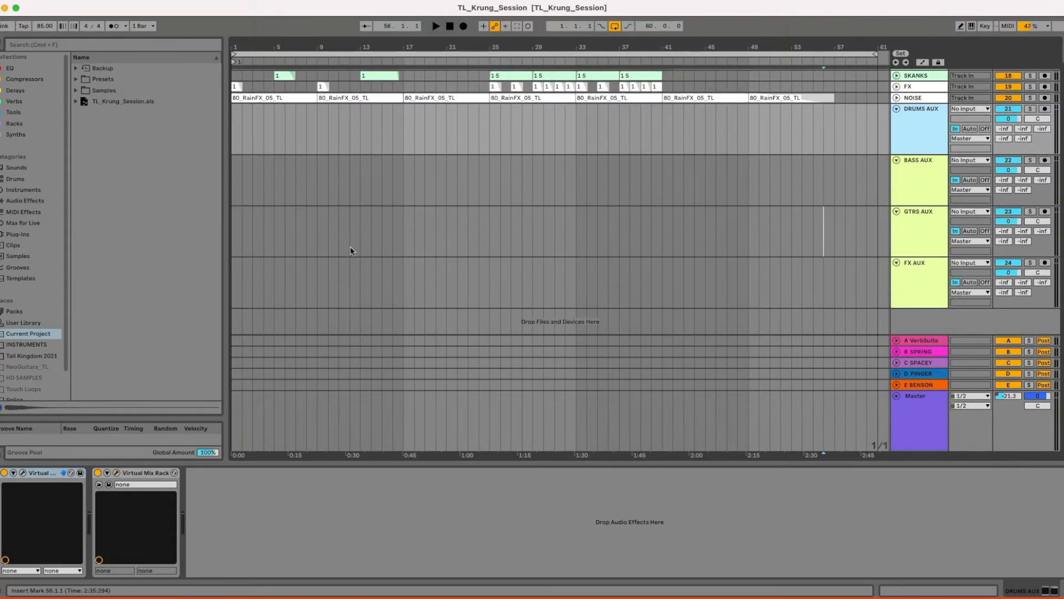
click(915, 265)
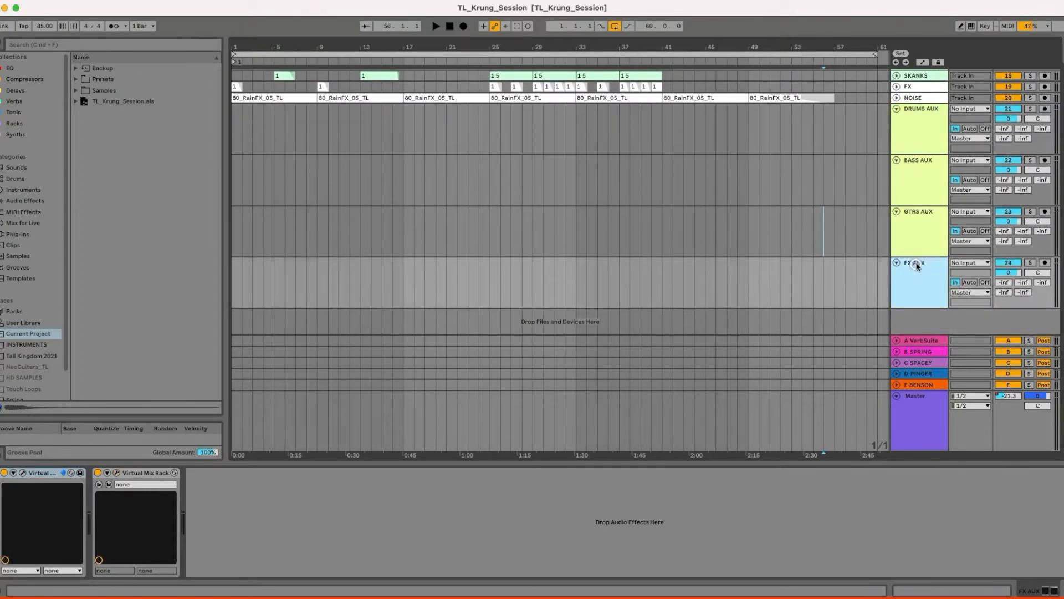
click(915, 227)
click(918, 177)
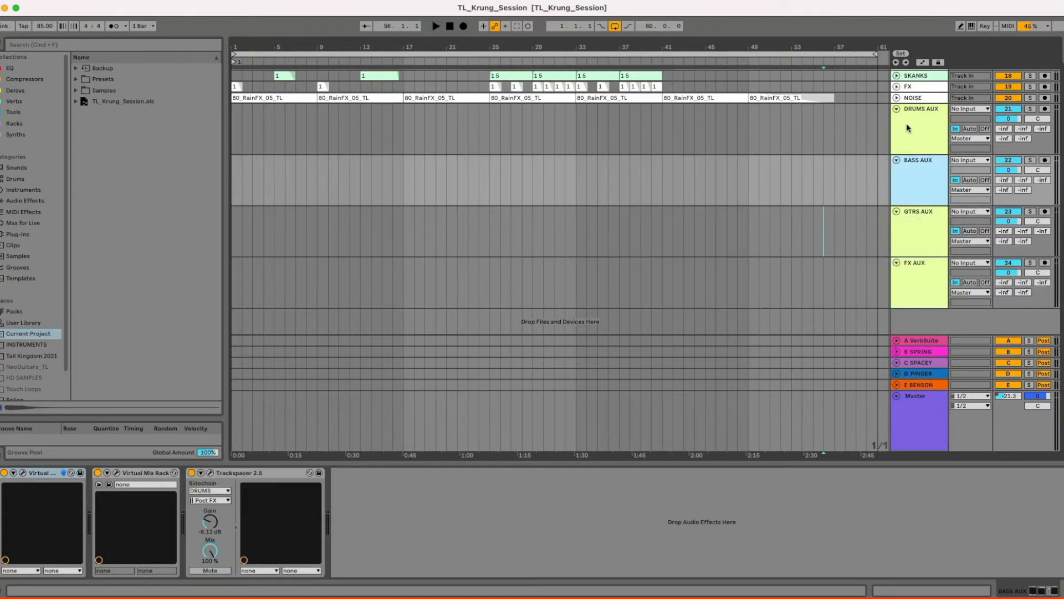
scroll(905, 139, up, 2)
Step: Show the Master track's device chain and review the Inf EQ curve, closing its window
click(910, 417)
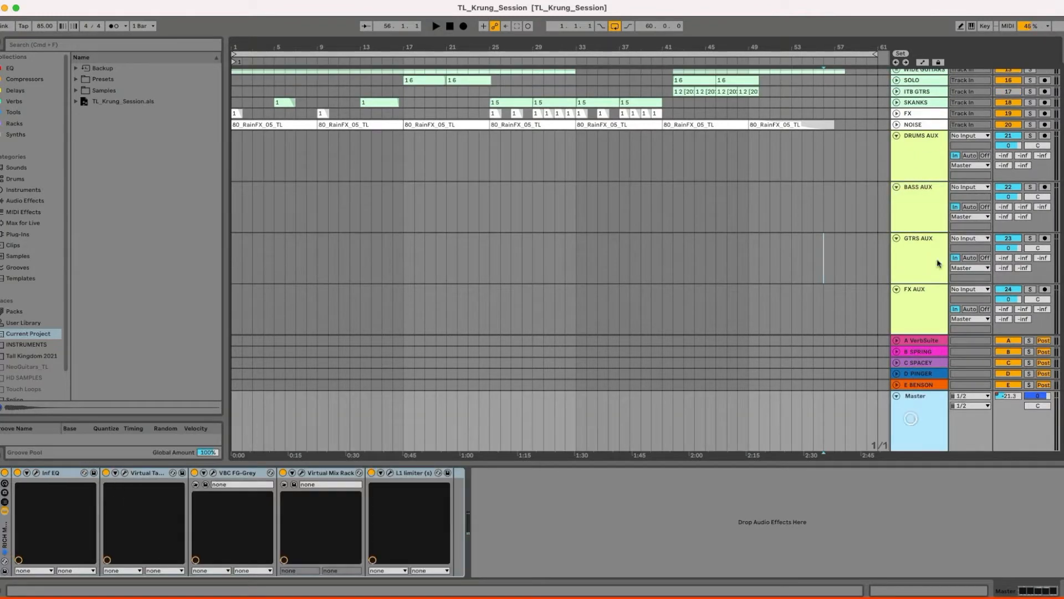
click(36, 473)
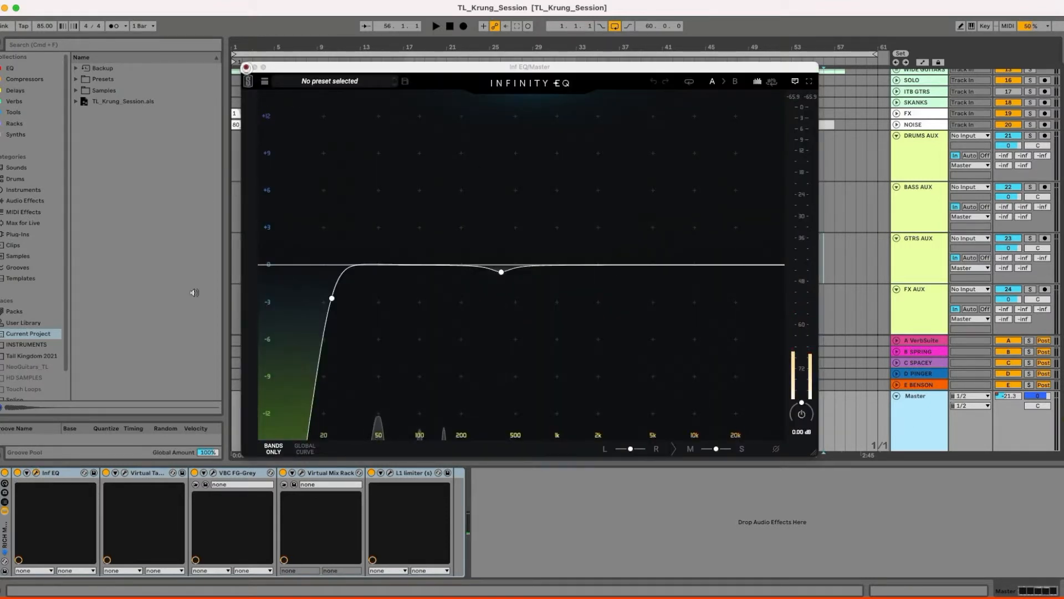
click(246, 67)
Step: Review the Virtual Tape Machines and VBC FG-Grey compressor settings on the Master track and close both plug-ins
click(125, 473)
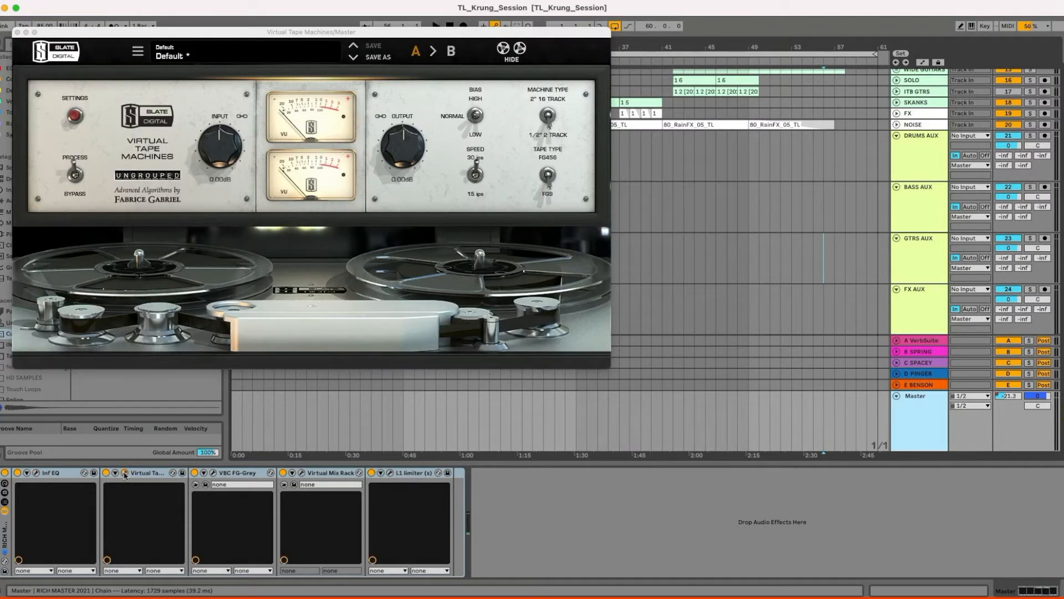
click(213, 473)
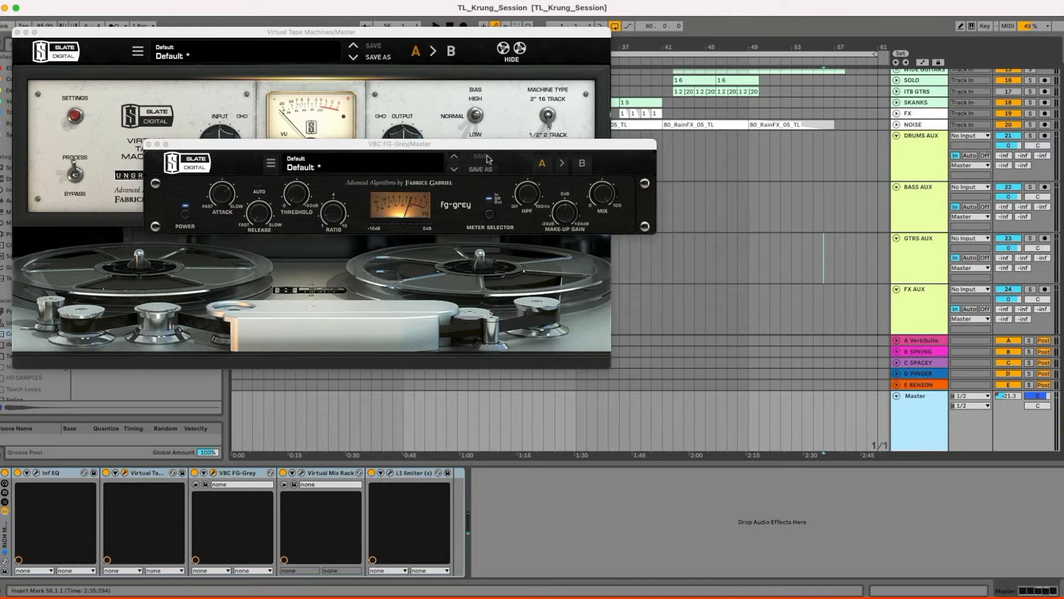
click(148, 145)
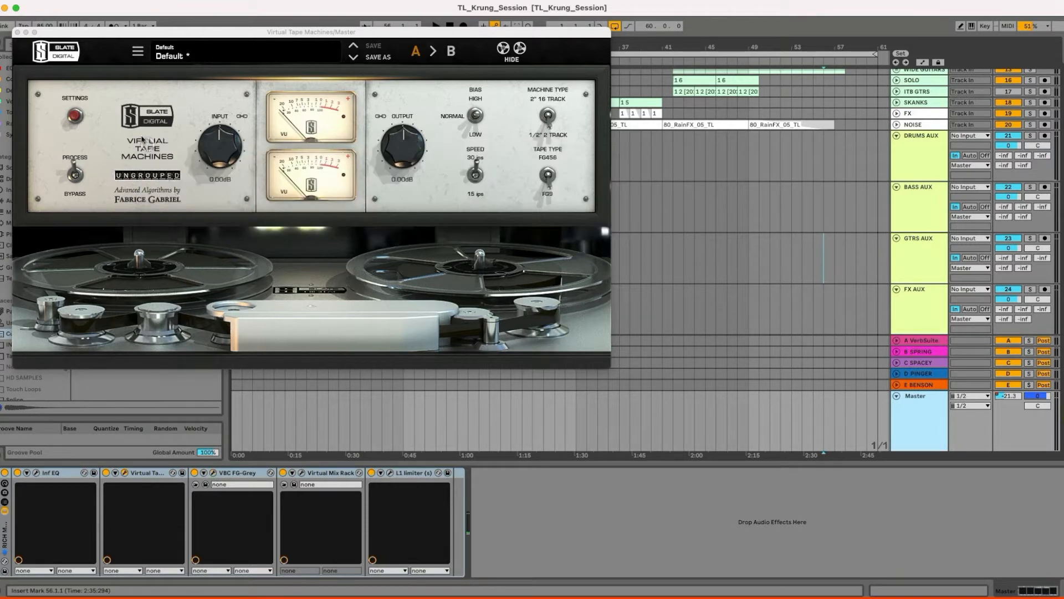
click(17, 32)
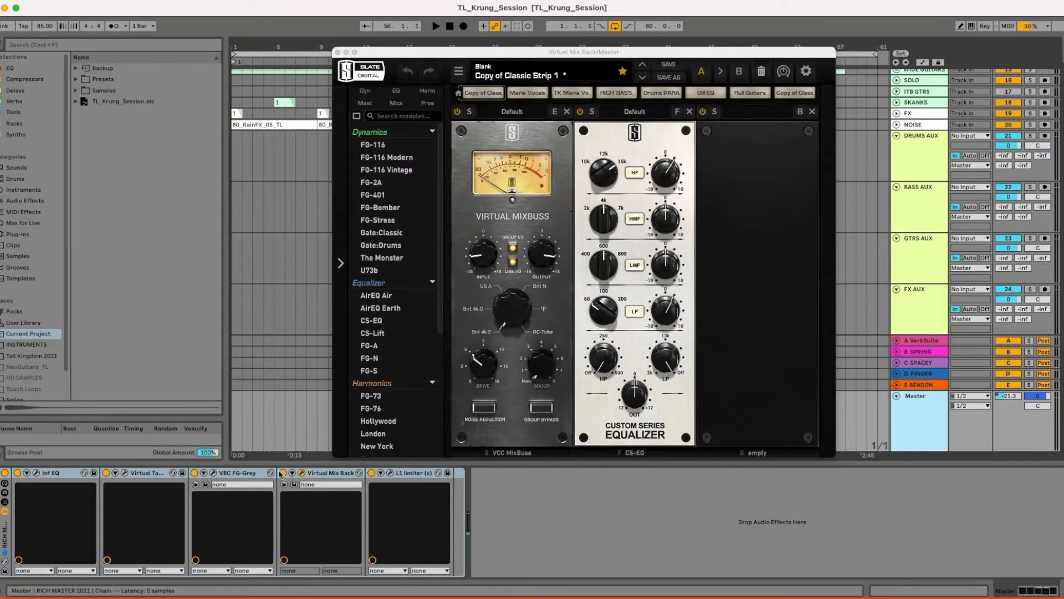
Step: Open the Master track's Virtual Mix Rack, review the Virtual Mixbuss and Custom Series Equalizer modules, and close it
click(302, 473)
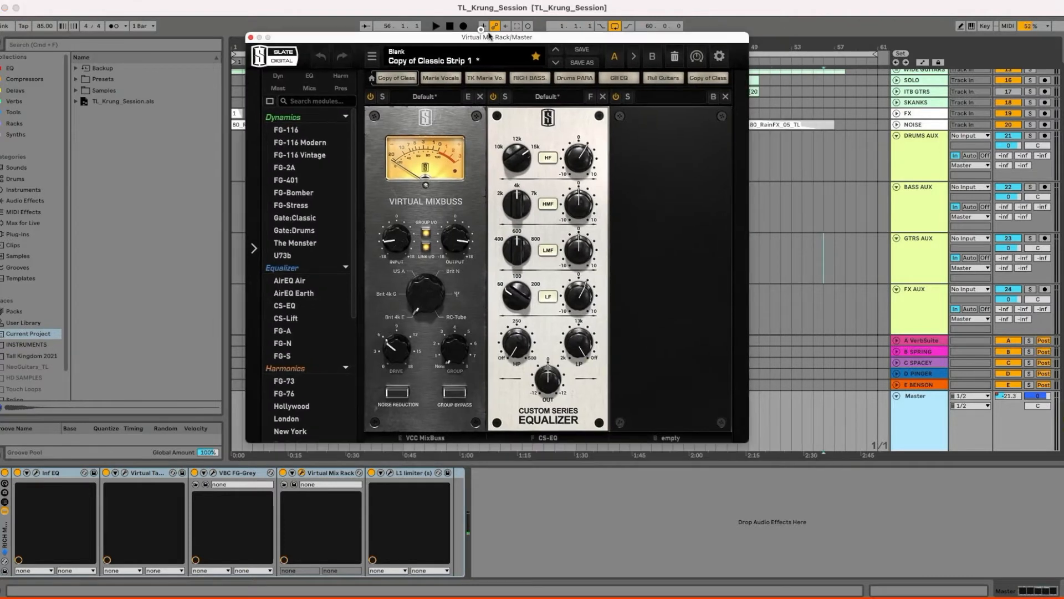
drag(590, 52, 476, 26)
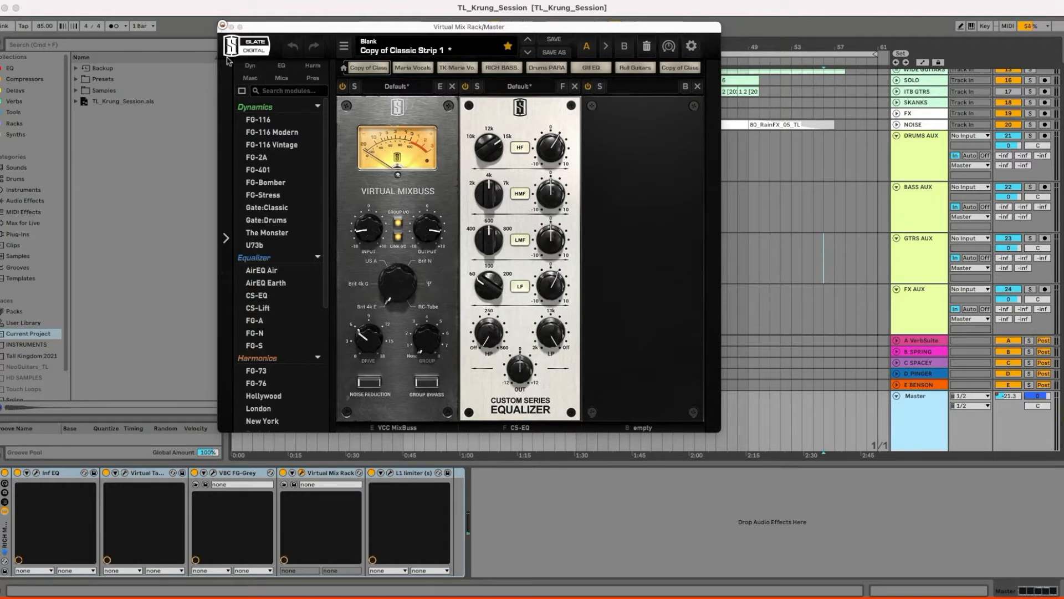
click(221, 27)
Step: Fold the four AUX tracks and bring the whole arrangement into view
click(414, 206)
drag(546, 46, 450, 50)
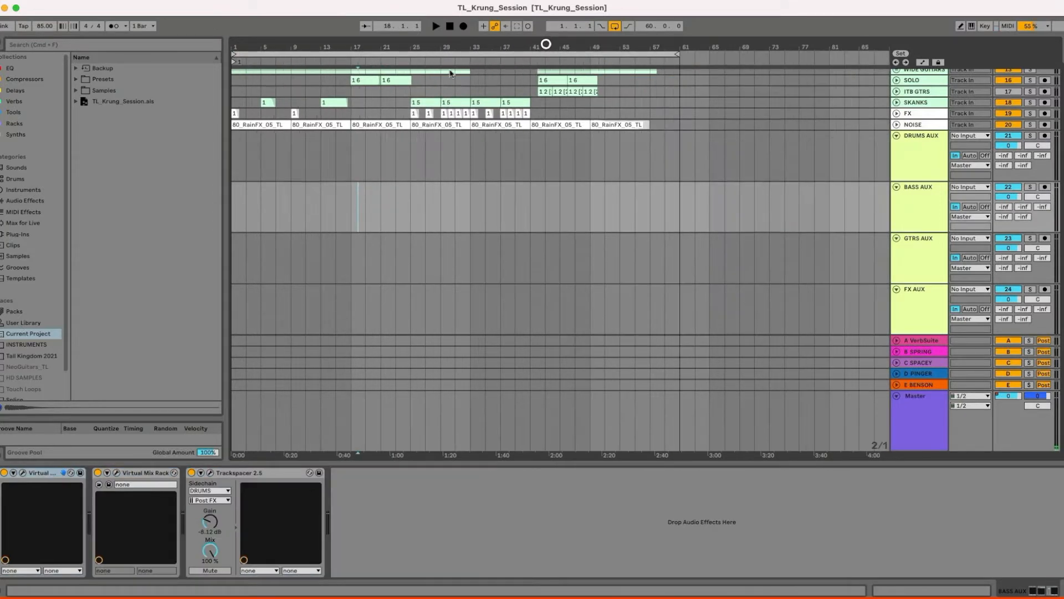
scroll(560, 167, up, 5)
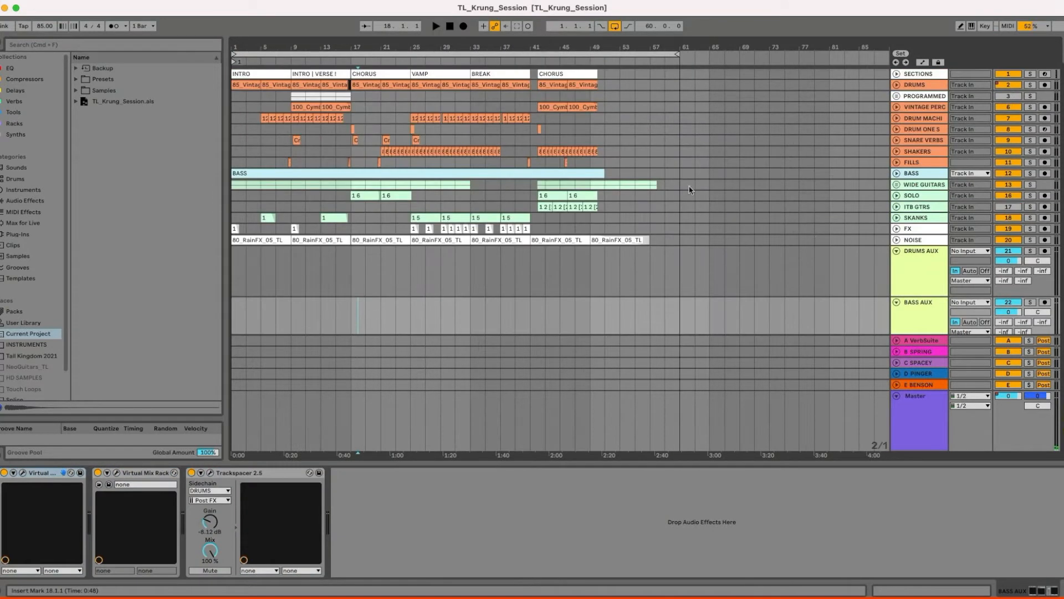
alt+click(896, 252)
click(913, 253)
click(917, 263)
click(918, 273)
click(918, 284)
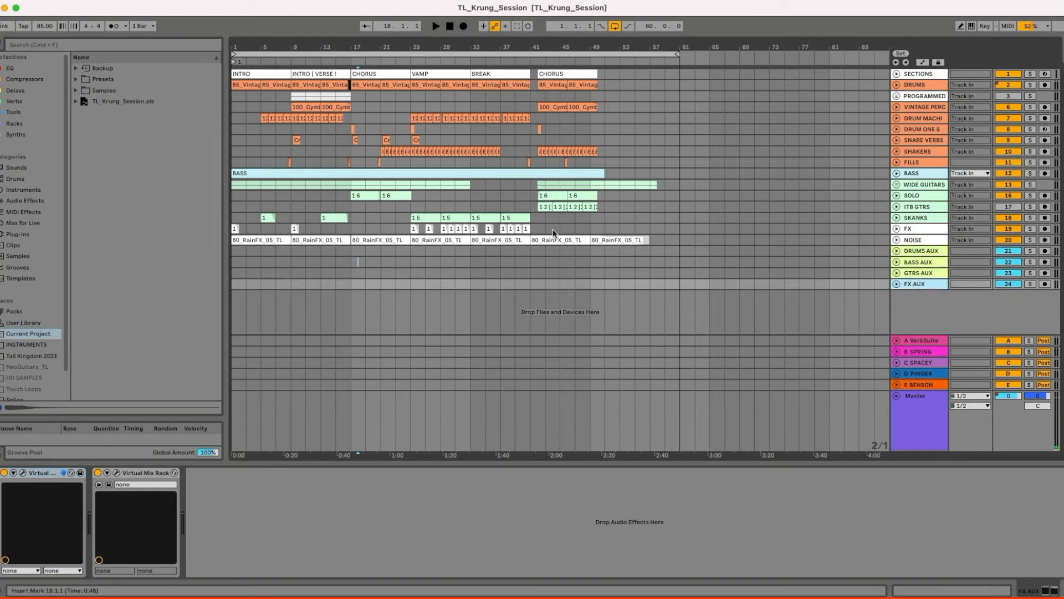
drag(439, 42, 440, 44)
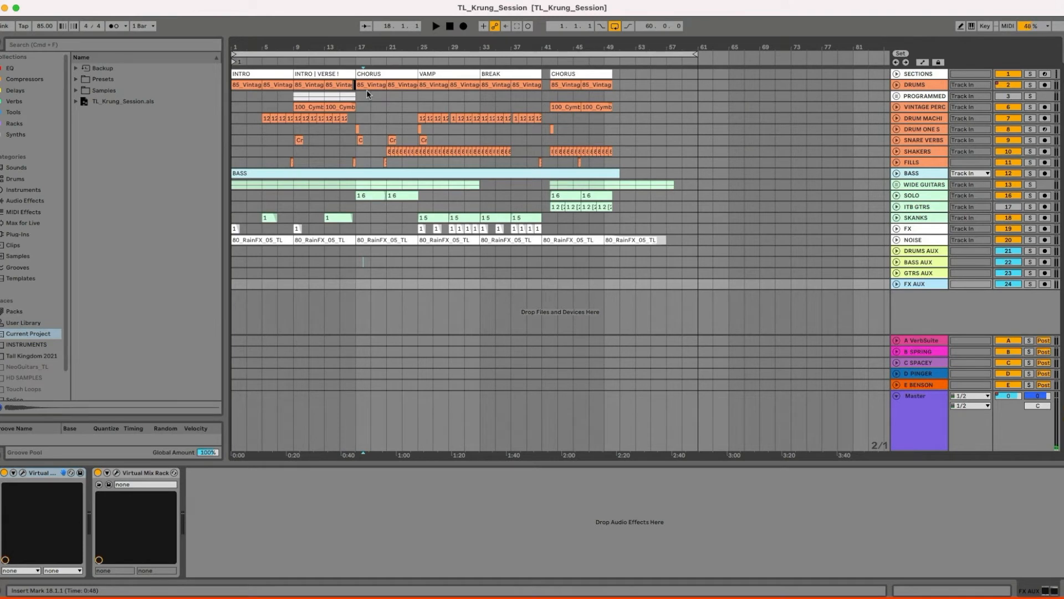
Step: Unfold the DRUMS track and loop its two 85_VintageDrums_01 clips across the first CHORUS, bars 17 to 25
drag(368, 46, 368, 54)
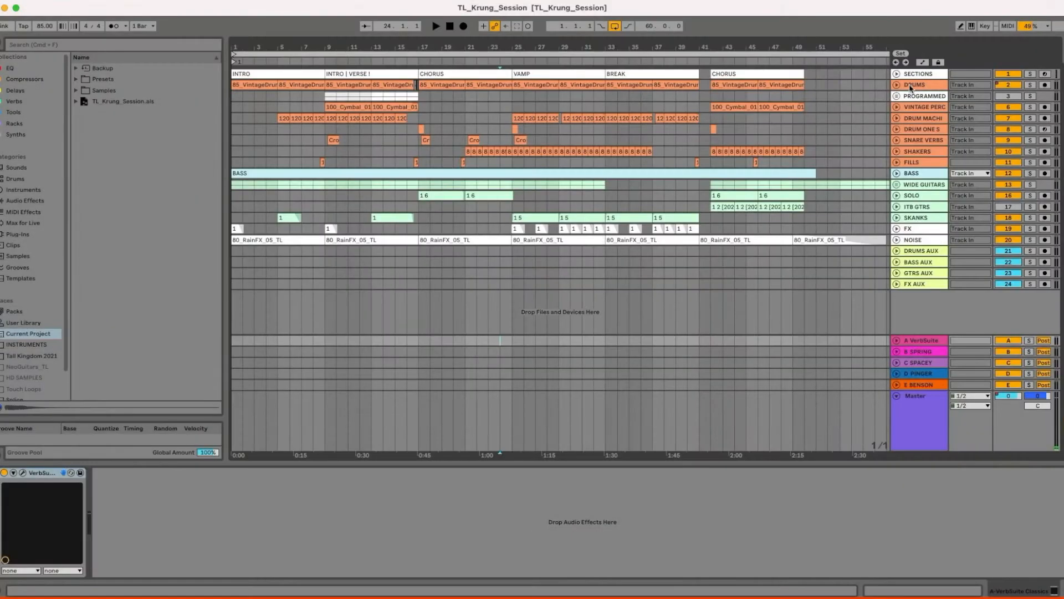
click(896, 85)
drag(263, 38, 261, 42)
click(533, 87)
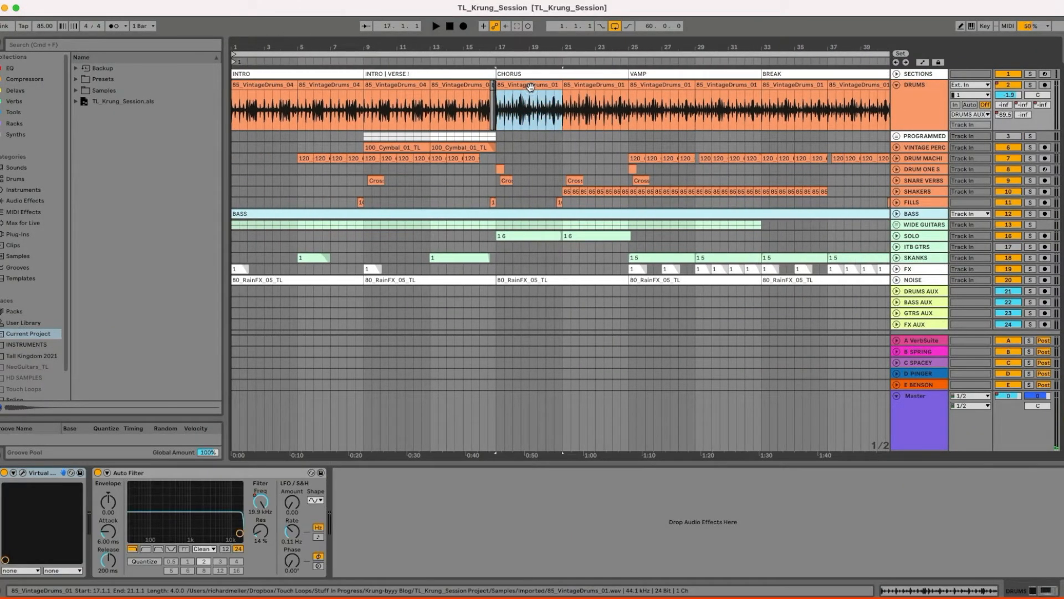
drag(535, 44, 534, 35)
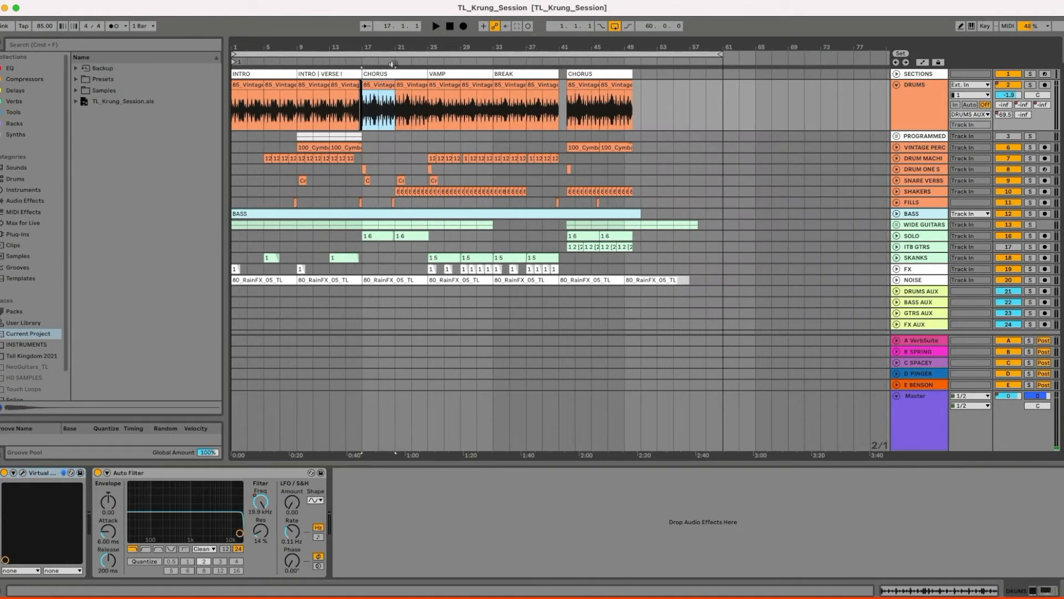
shift+click(416, 87)
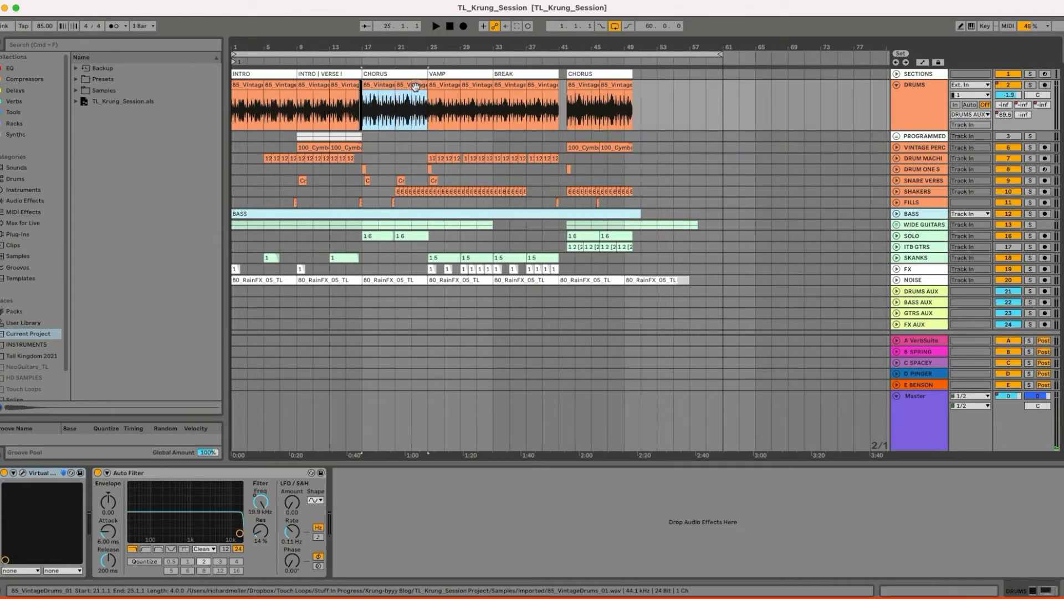
key(super+l)
drag(363, 42, 362, 44)
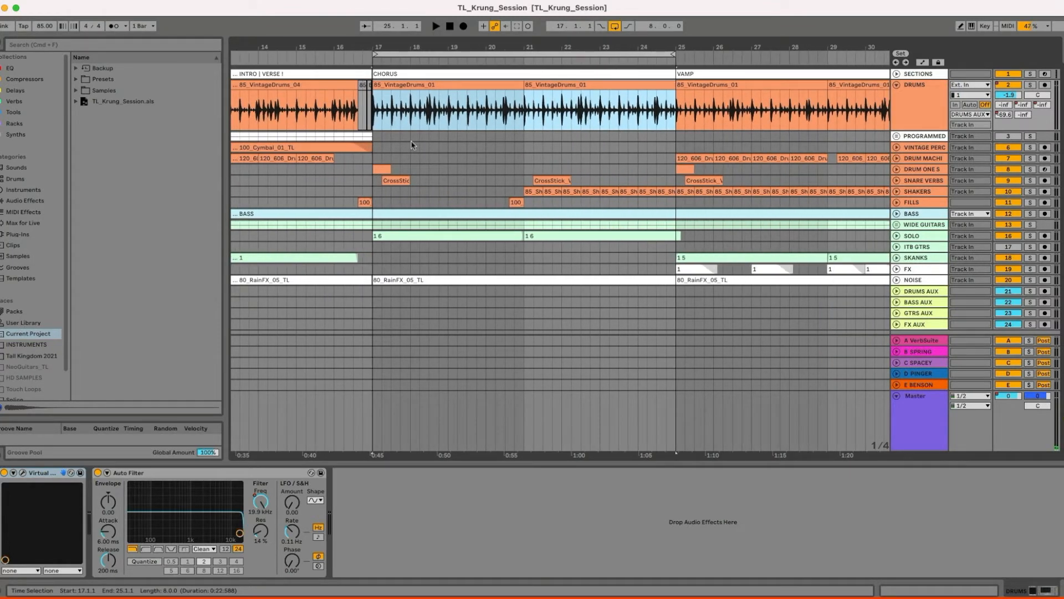
Step: Solo the DRUMS track, review its Virtual Tape Machines settings, and close the plug-in
click(1030, 84)
click(908, 104)
drag(478, 41, 477, 47)
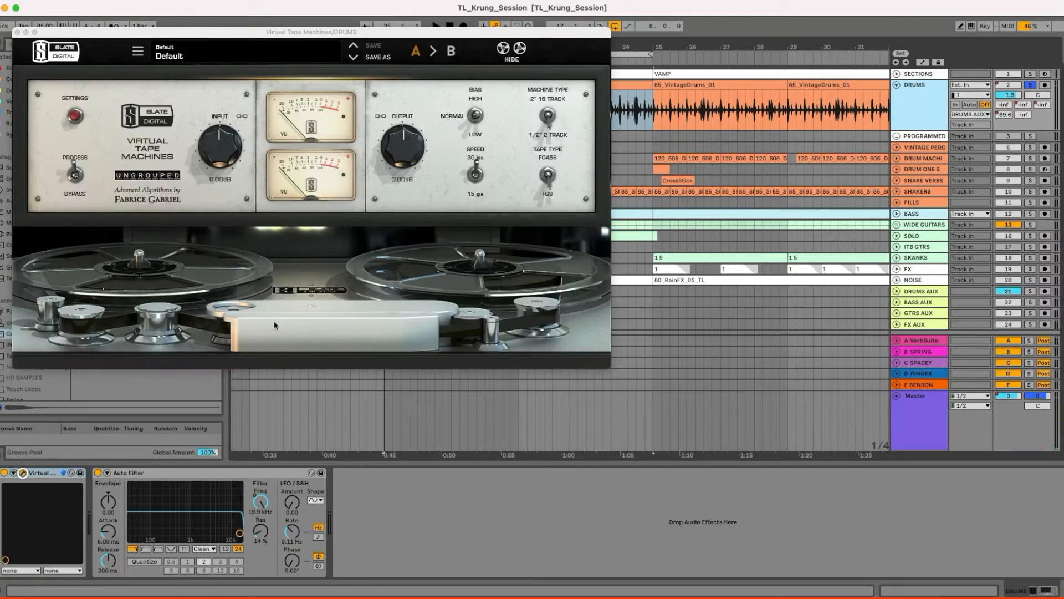
click(23, 473)
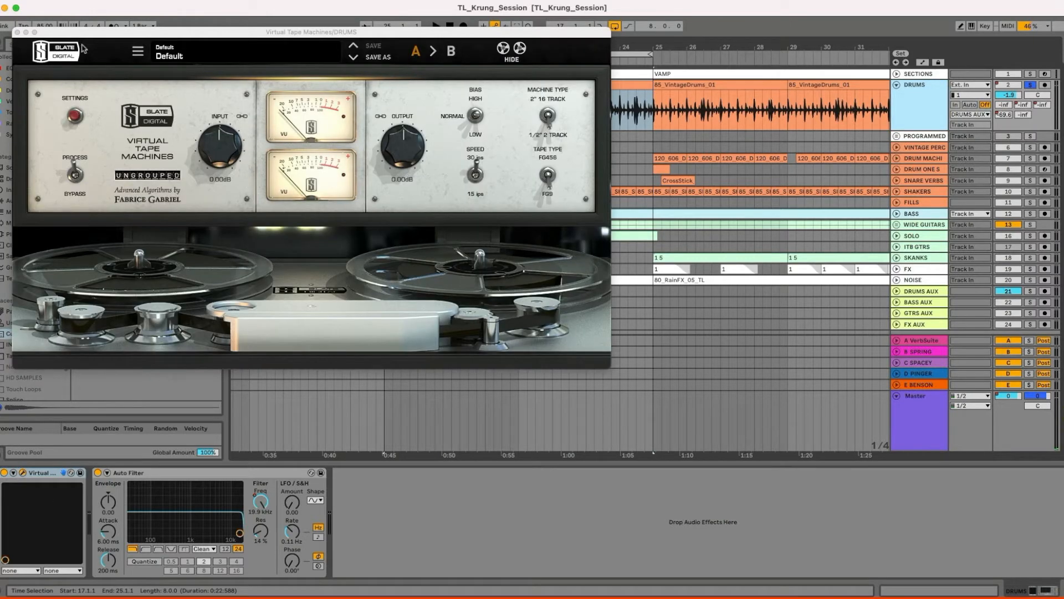
click(17, 32)
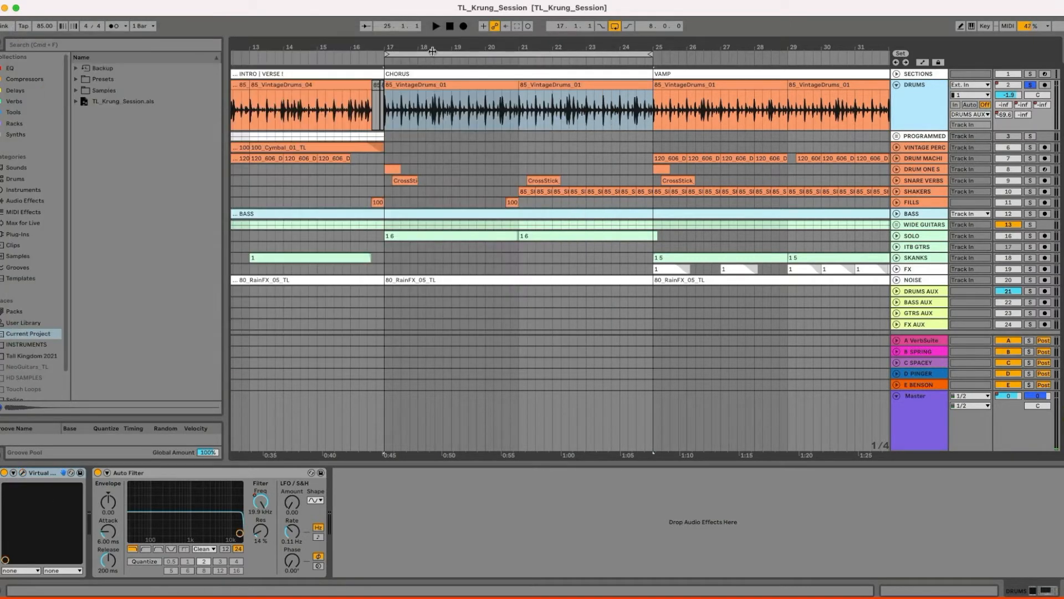
Step: Play the soloed drums through the start of the looped CHORUS and stop playback
drag(434, 49, 436, 45)
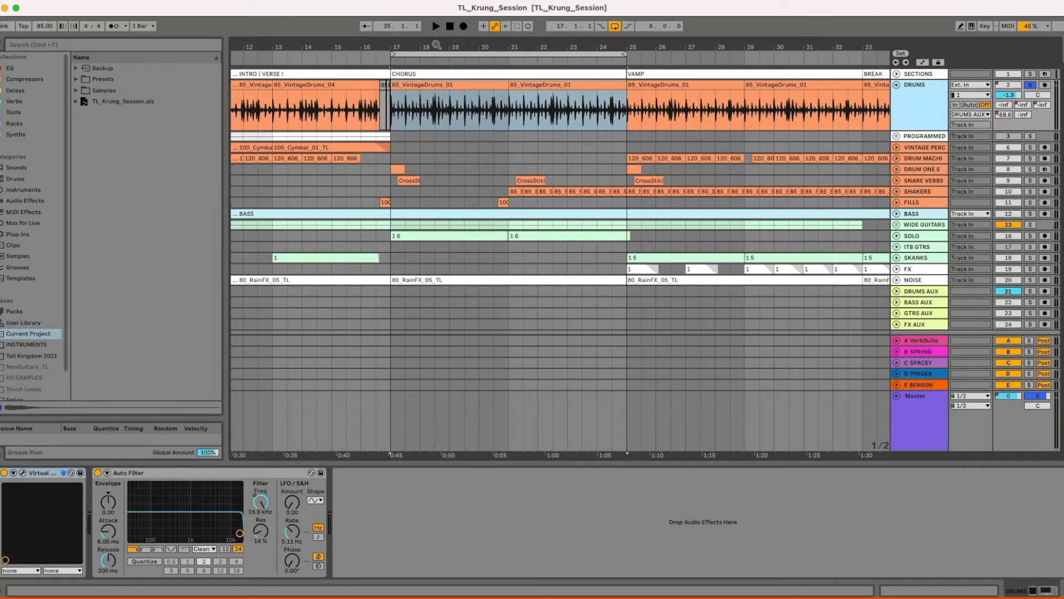
drag(436, 45, 437, 44)
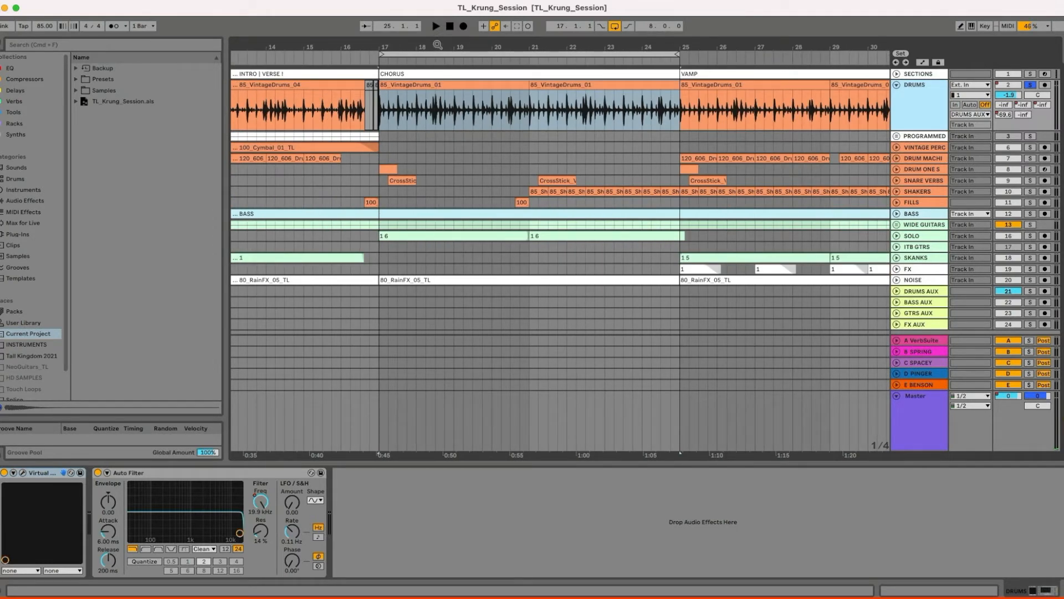
key(space)
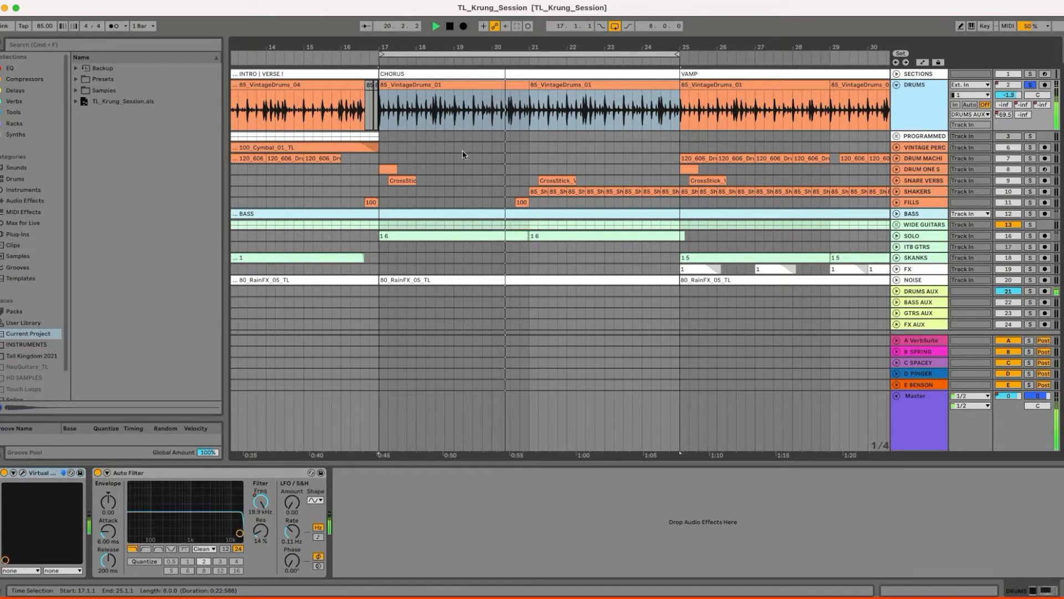
key(space)
drag(486, 45, 487, 40)
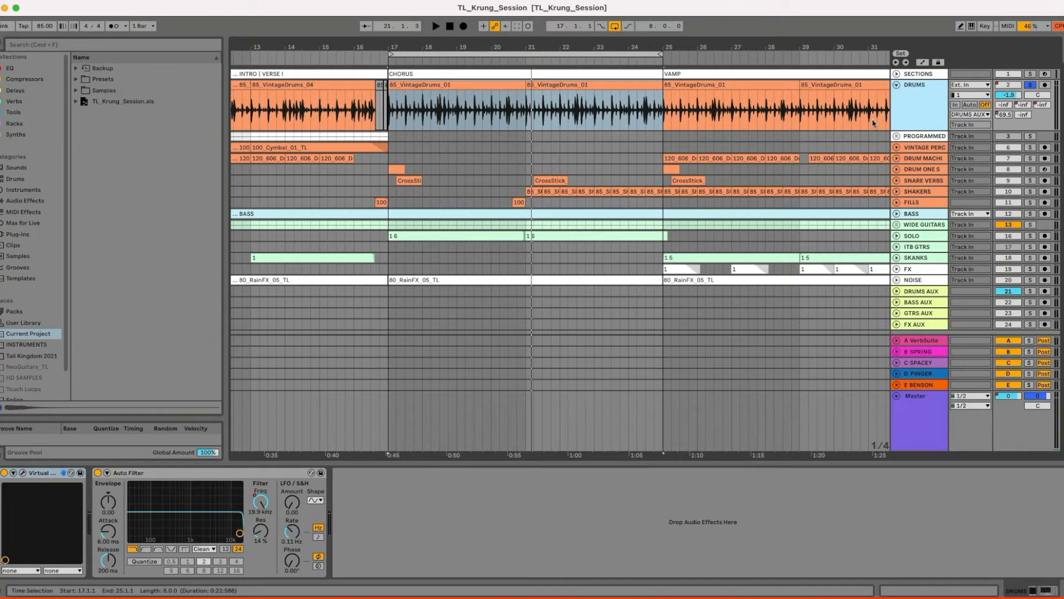
Step: Show the DRUMS track's B-SPRING send automation, examine its spikes in the CHORUS, and play back the first one
key(a)
scroll(462, 43, up, 3)
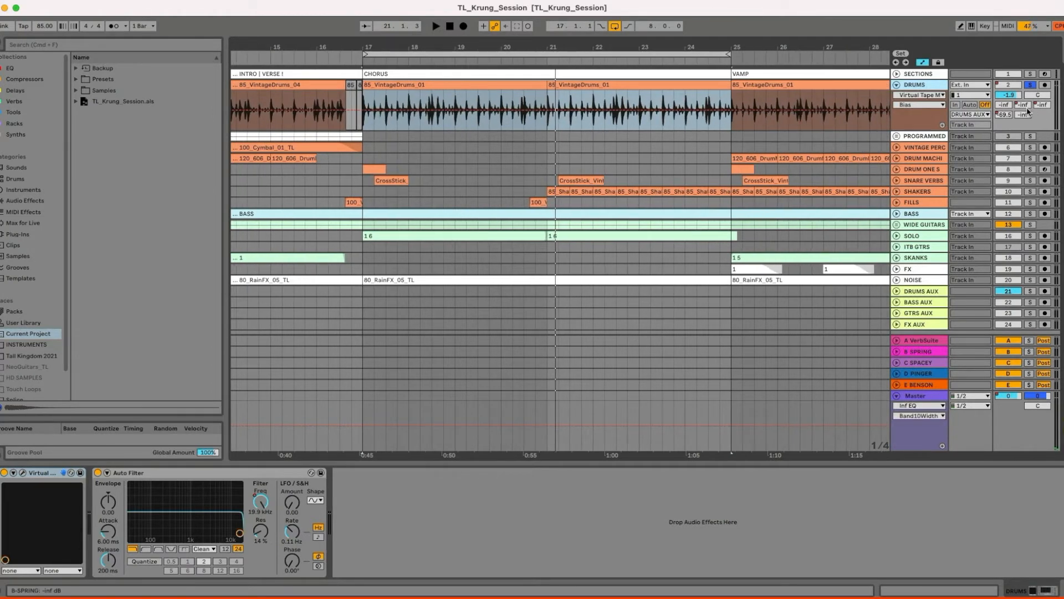
click(1024, 104)
scroll(396, 47, up, 4)
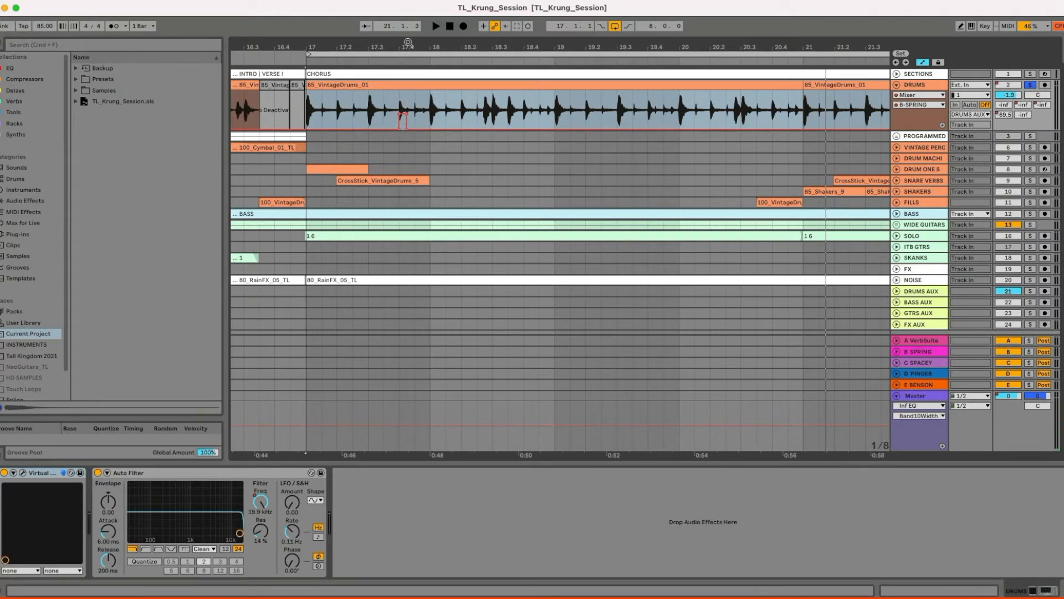
scroll(405, 44, down, 5)
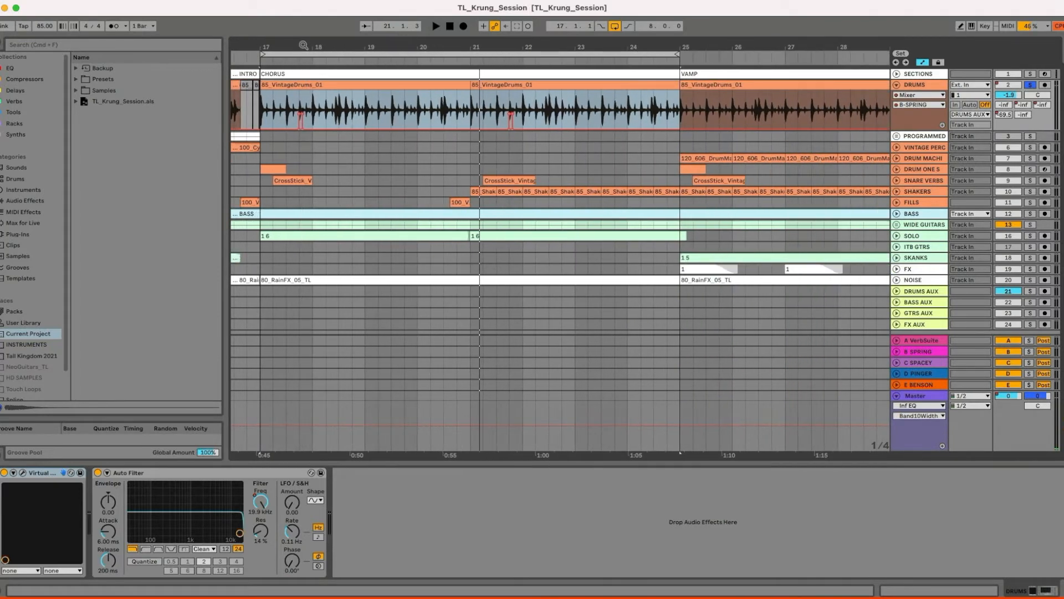
scroll(406, 44, down, 1)
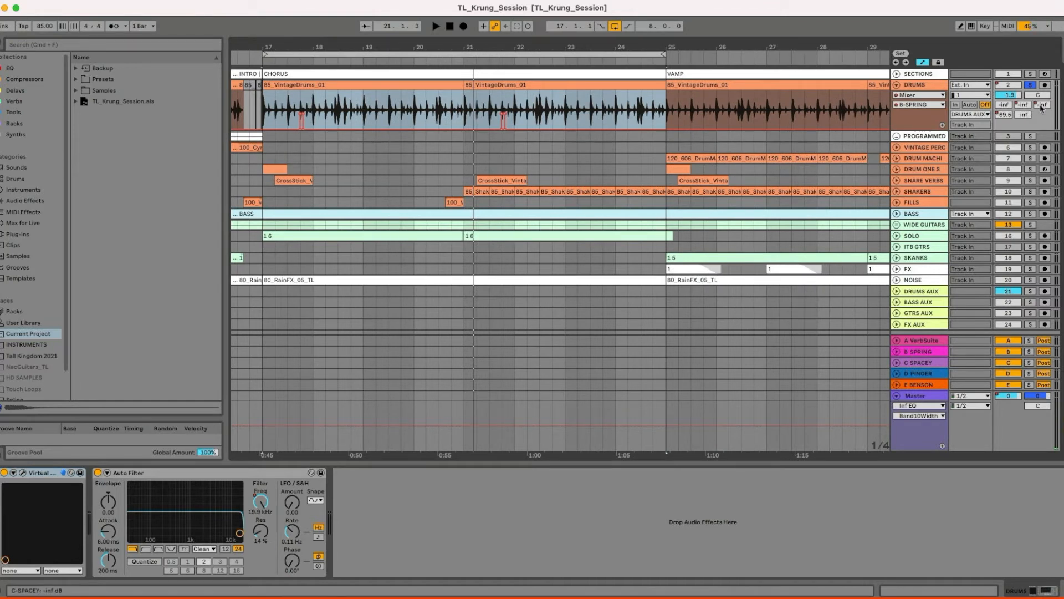
key(space)
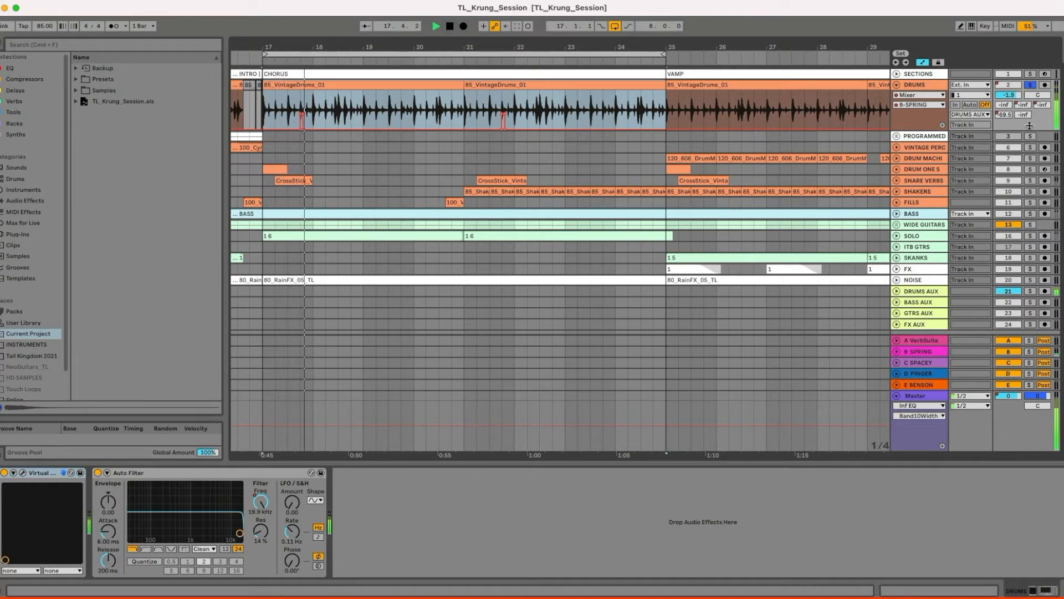
key(space)
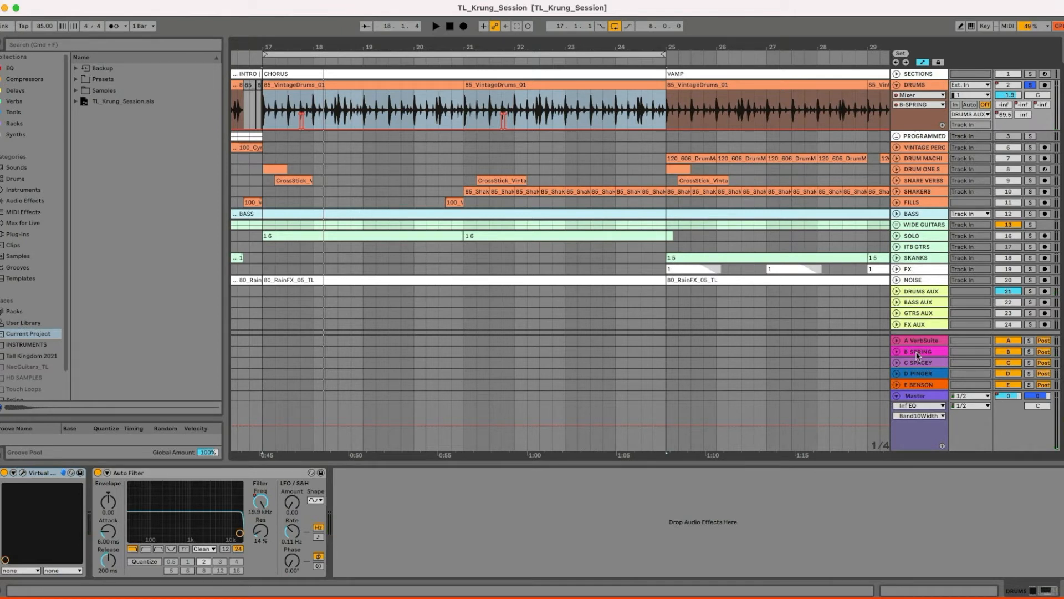
Step: Show the DRUMS track's C-SPACEY send automation and play the CHORUS from just before its first spike
click(1044, 106)
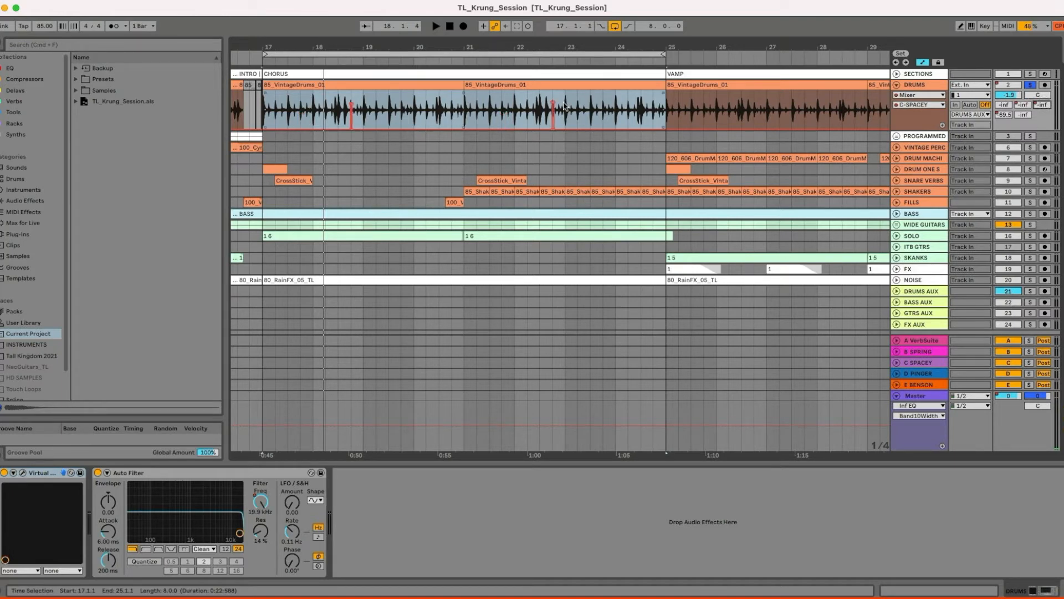
drag(338, 46, 338, 61)
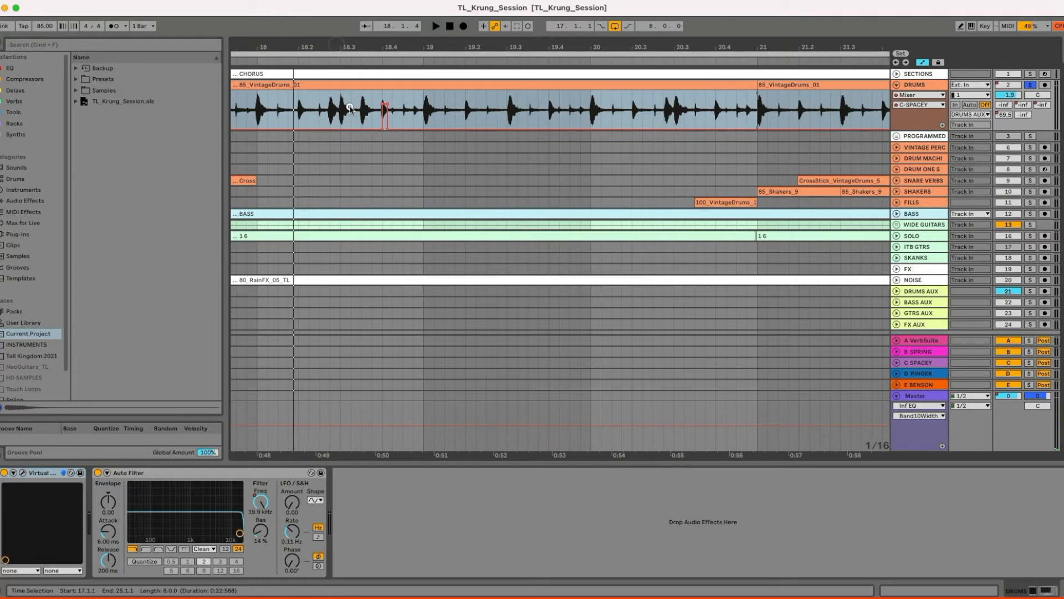
click(351, 110)
key(space)
key(space)
drag(424, 48, 423, 43)
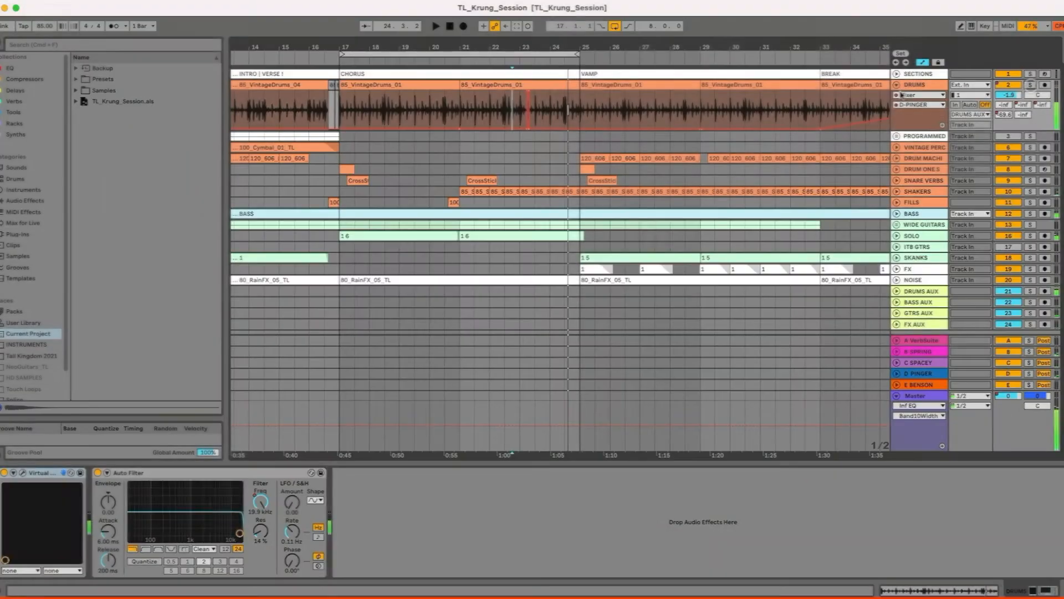
Step: Fold the DRUMS track, show the D PINGER return's mixer settings and H-Delay device, and fold that return again
click(896, 84)
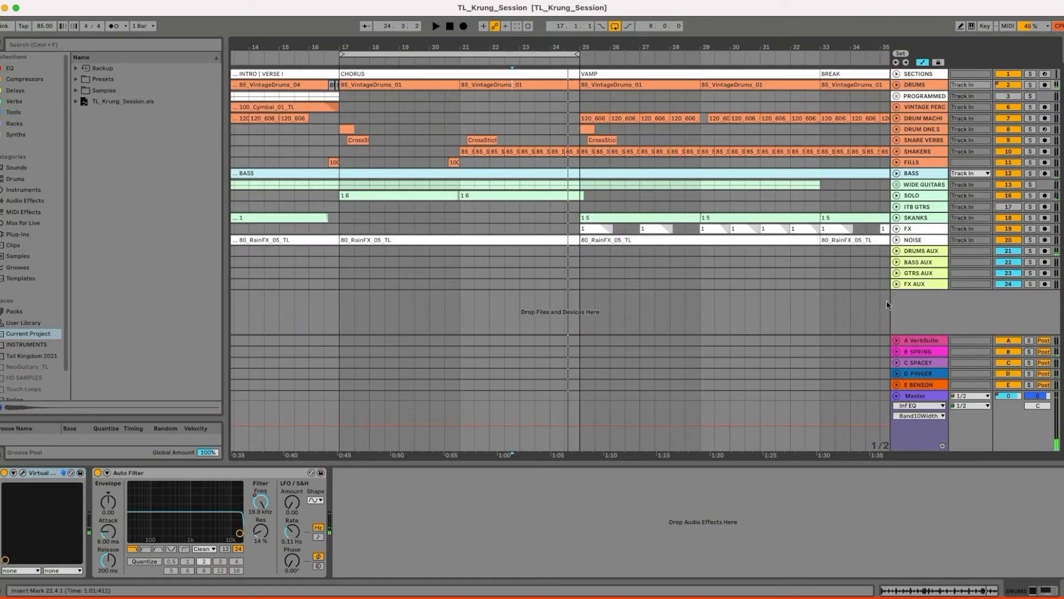
click(897, 376)
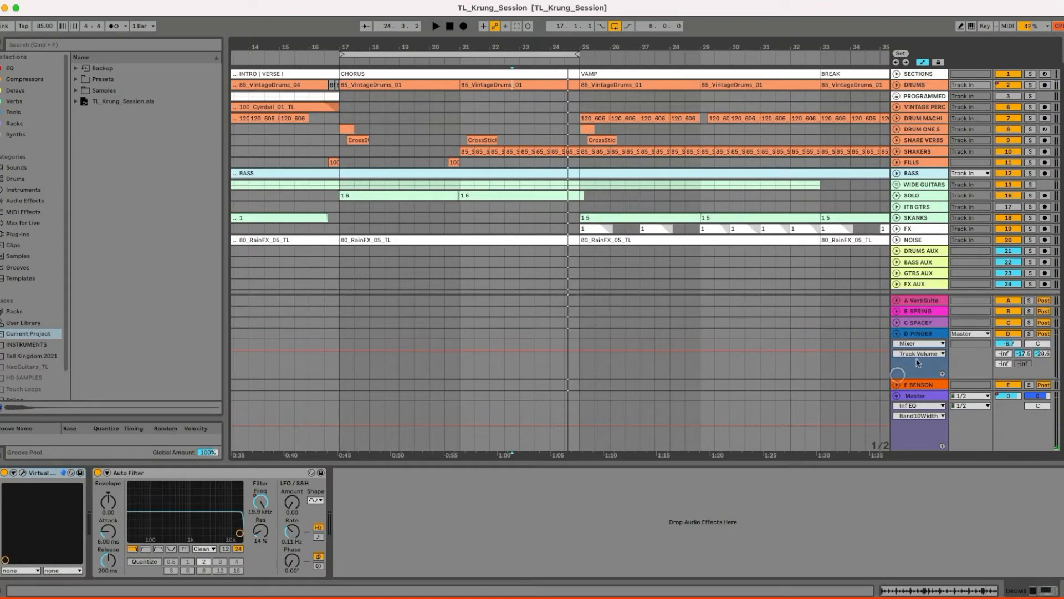
click(920, 331)
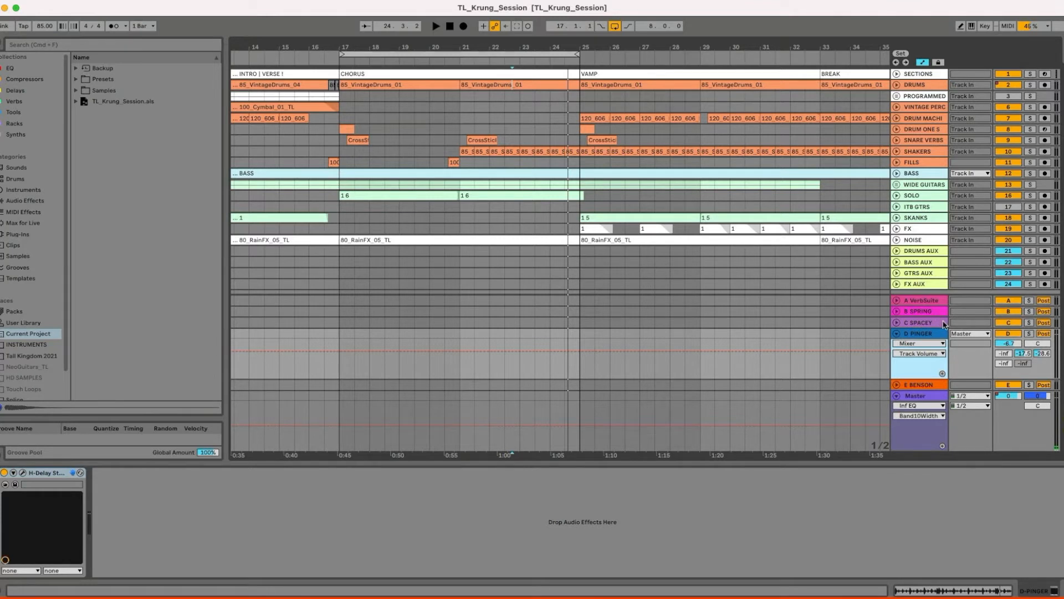
click(897, 334)
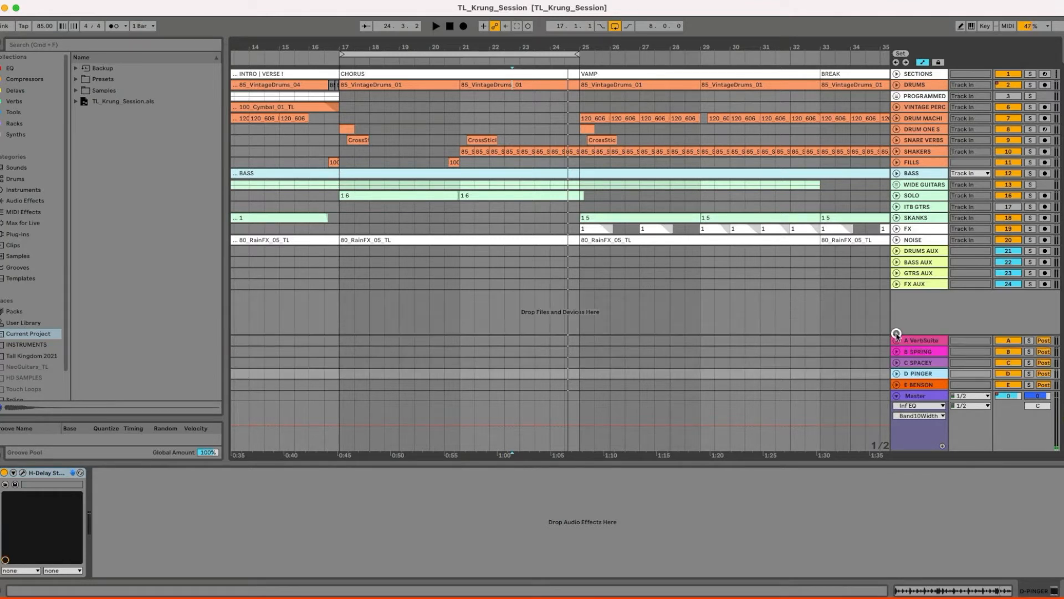
Step: Solo DRUMS together with the drum one-shots track and play from the one-shot clip at the CHORUS start
drag(507, 45, 481, 108)
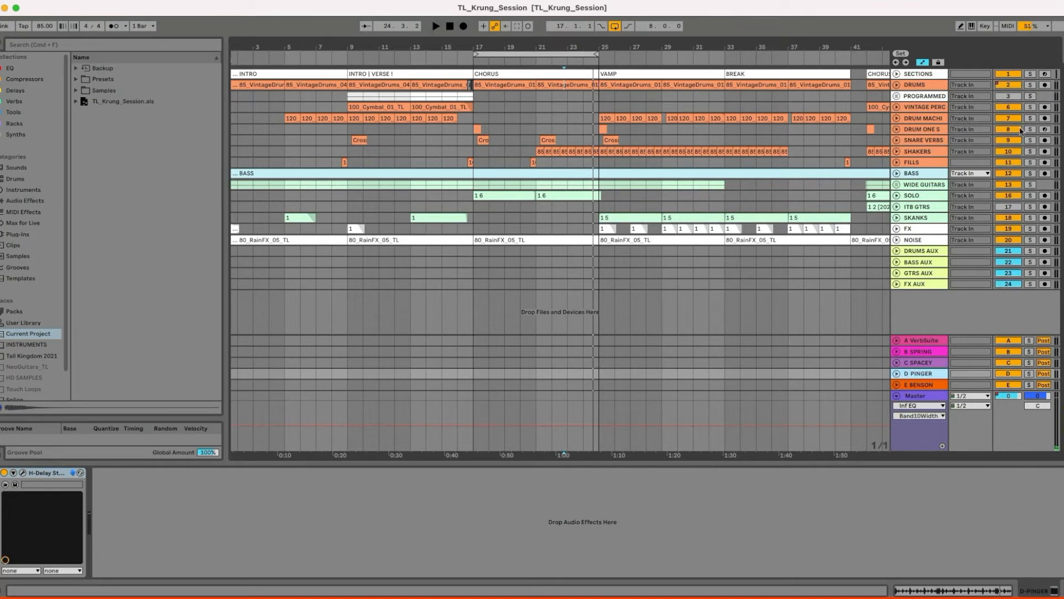
click(1030, 86)
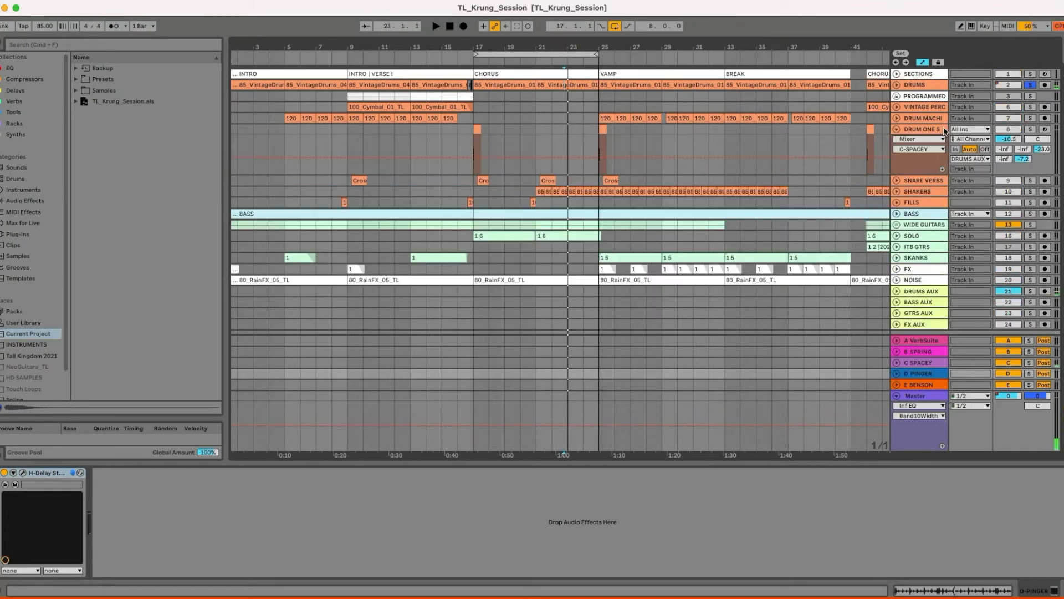
click(940, 129)
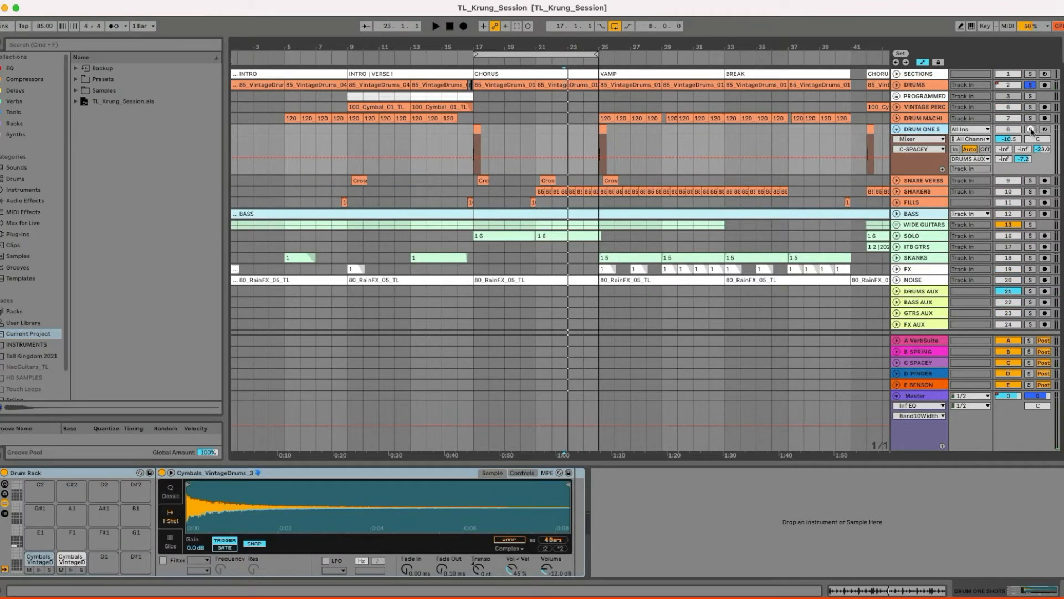
click(1030, 129)
click(478, 130)
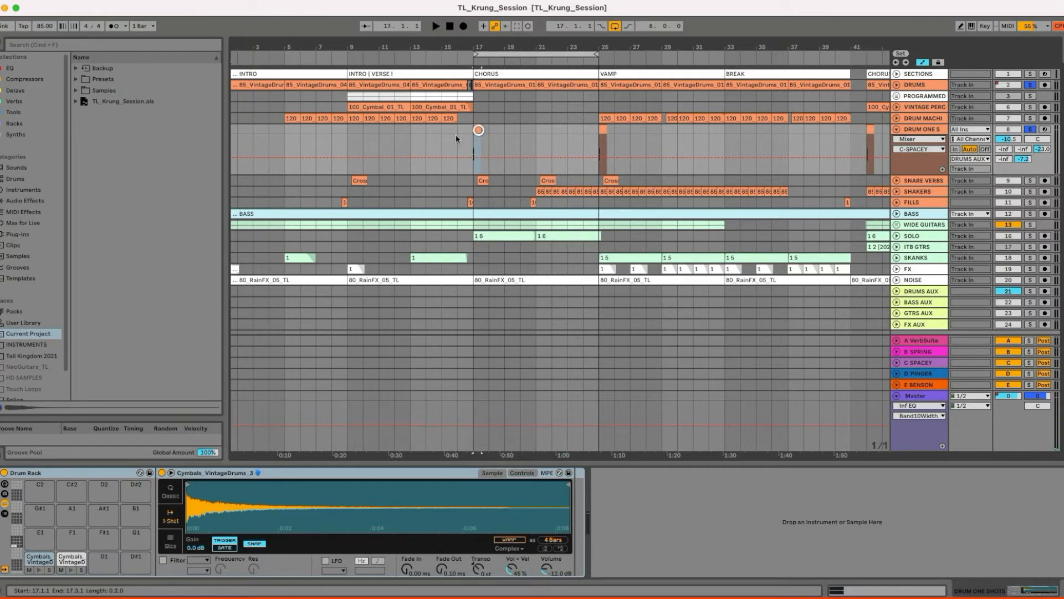
drag(479, 45, 479, 73)
key(space)
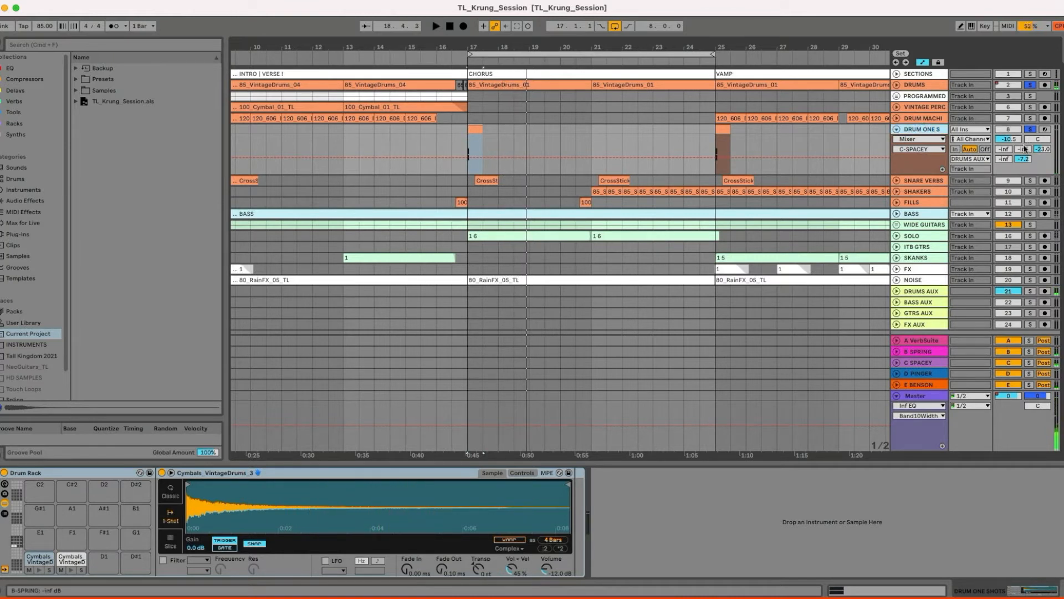
Step: Unfold SNARE VERBS, add it to the soloed drum tracks, and play the CHORUS from bar 17
click(897, 180)
click(901, 191)
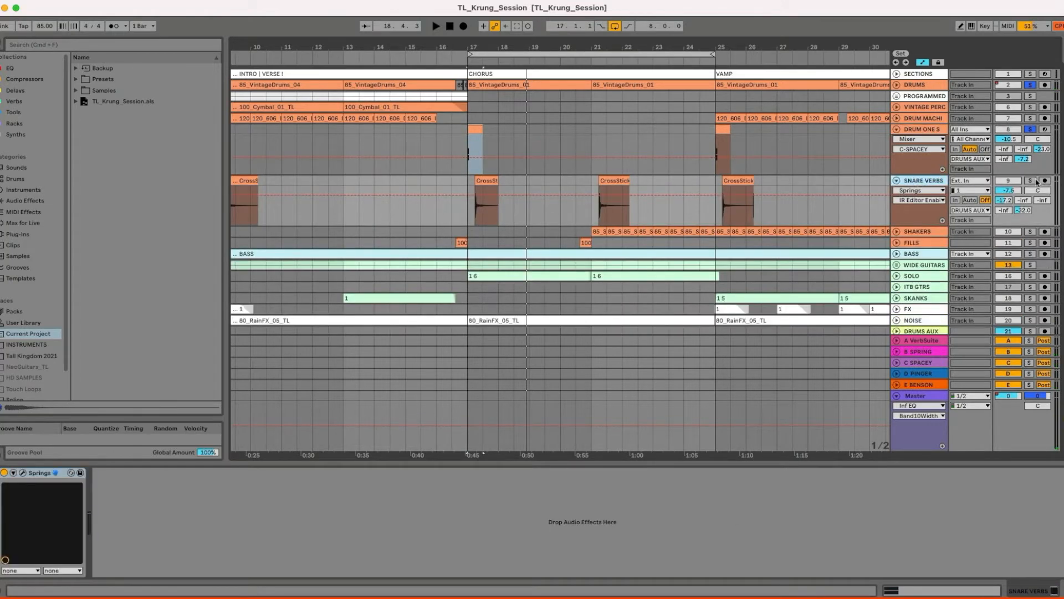
click(1035, 180)
click(482, 63)
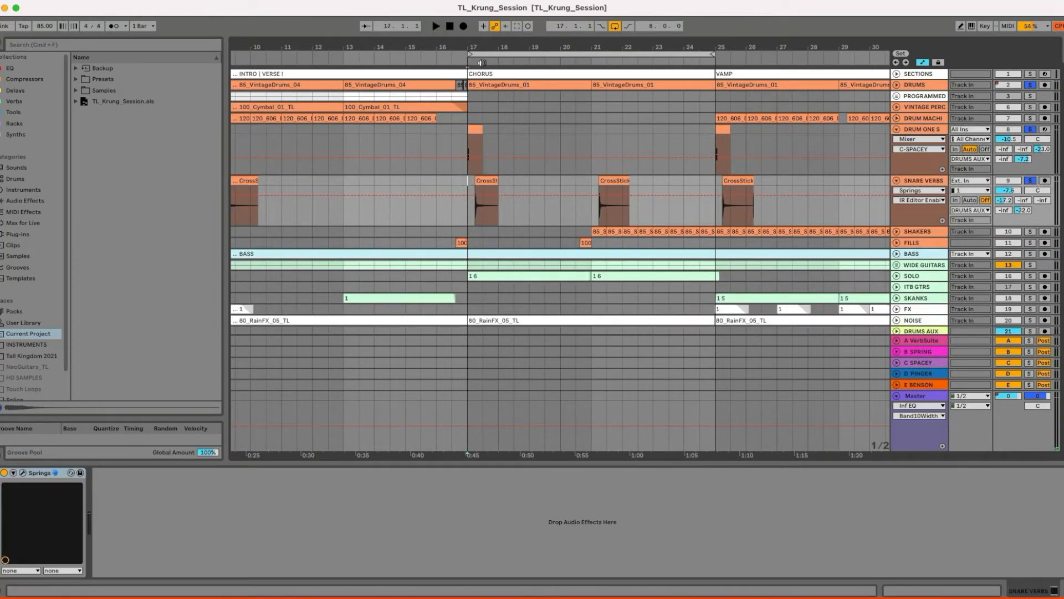
click(929, 180)
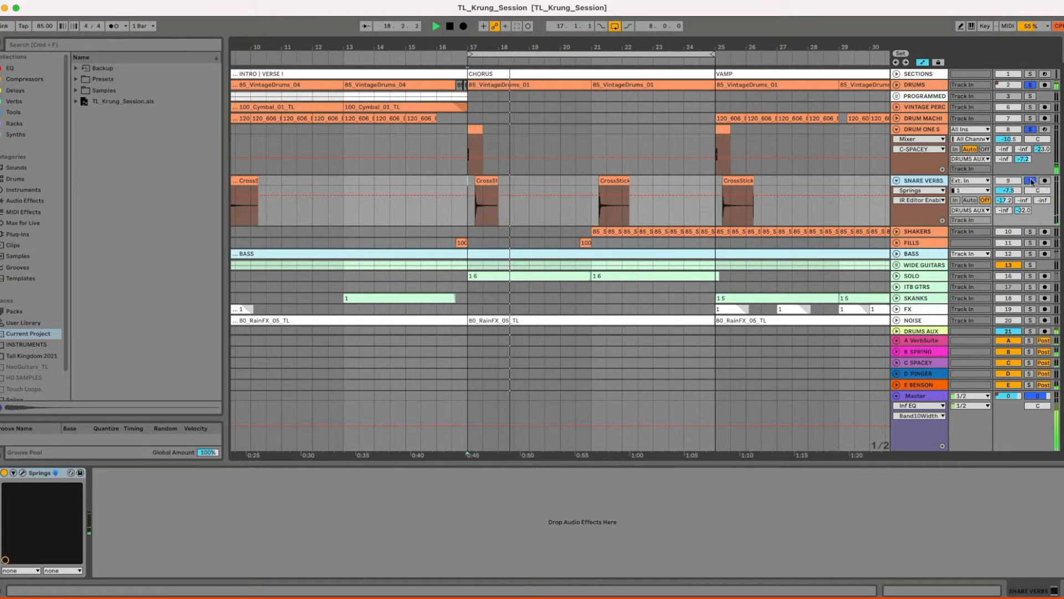
key(space)
Step: Clear the drum tracks' solos and solo only the SNARE VERBS track
click(1032, 181)
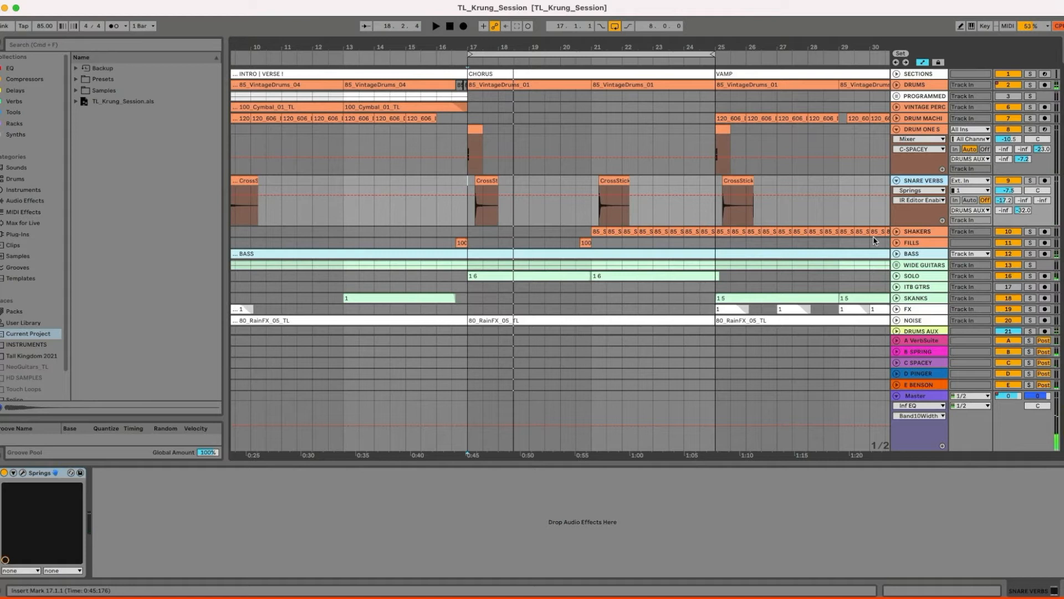
click(1031, 180)
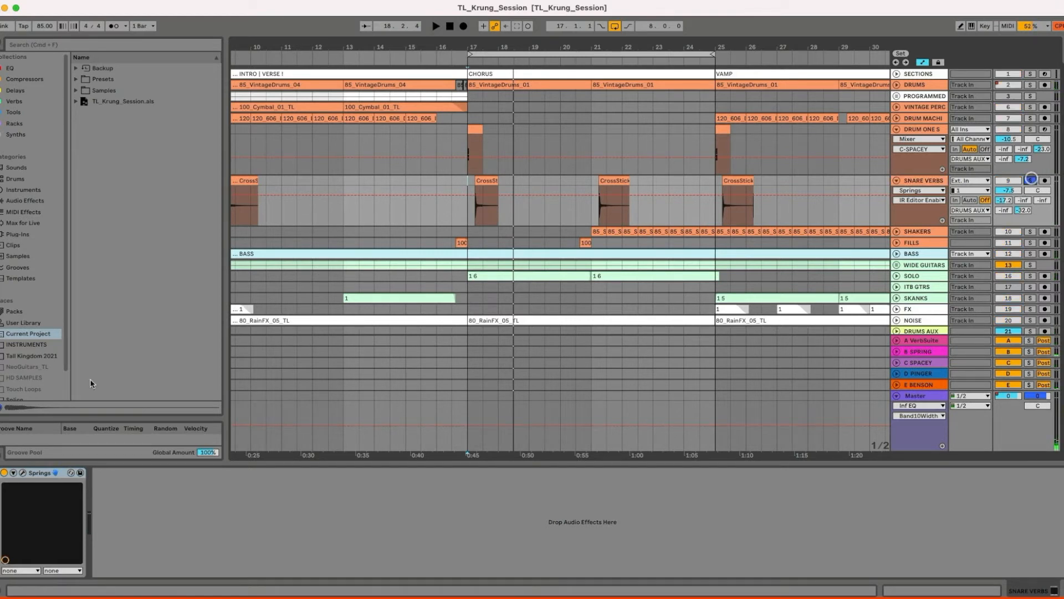
Step: Open the Springs plug-in window on SNARE VERBS and move it below the track's clips
click(23, 472)
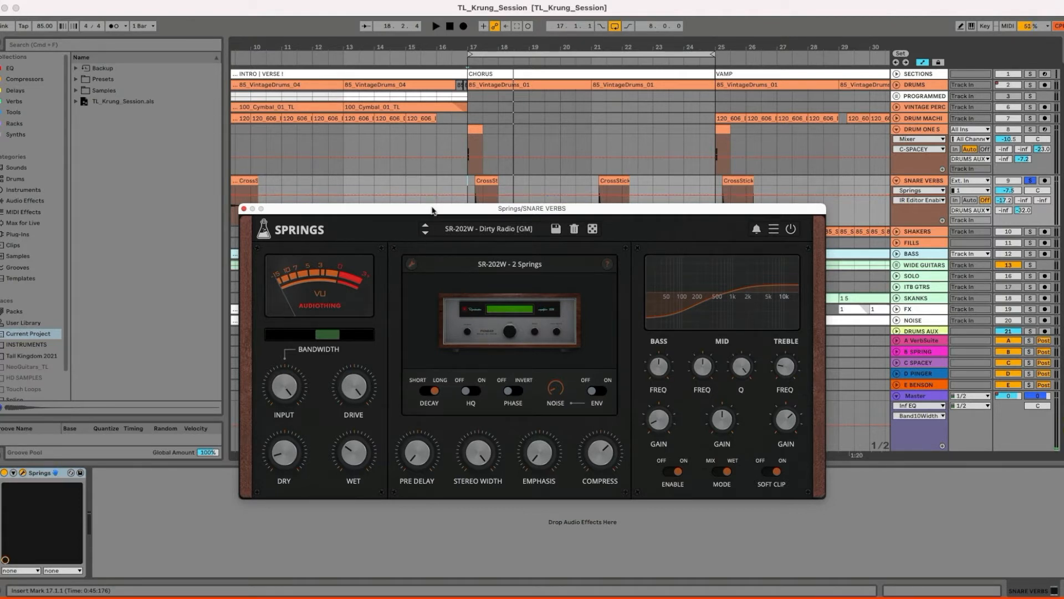
drag(434, 208, 395, 142)
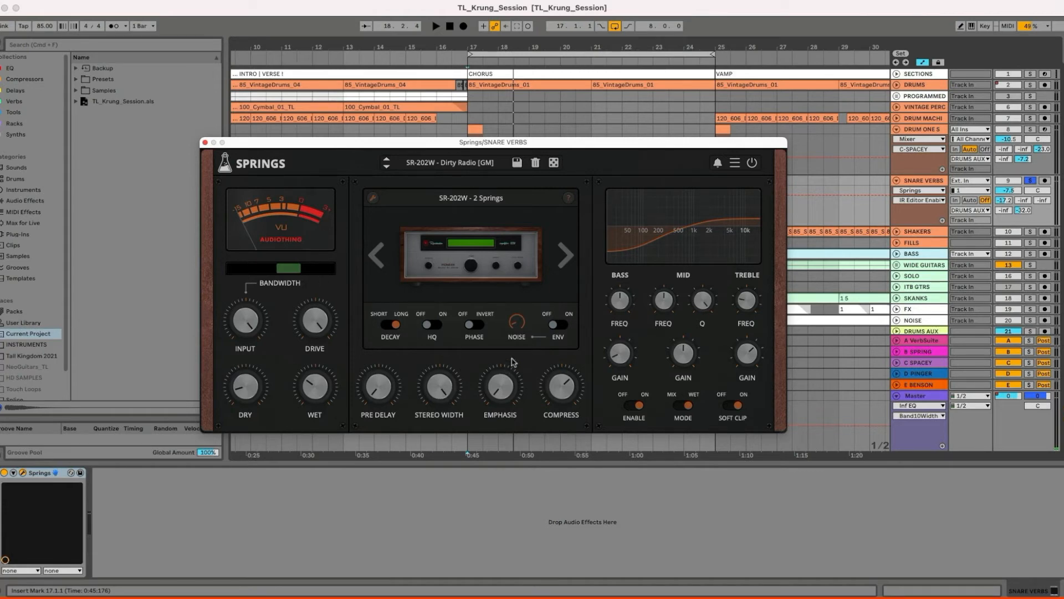
drag(498, 142, 536, 298)
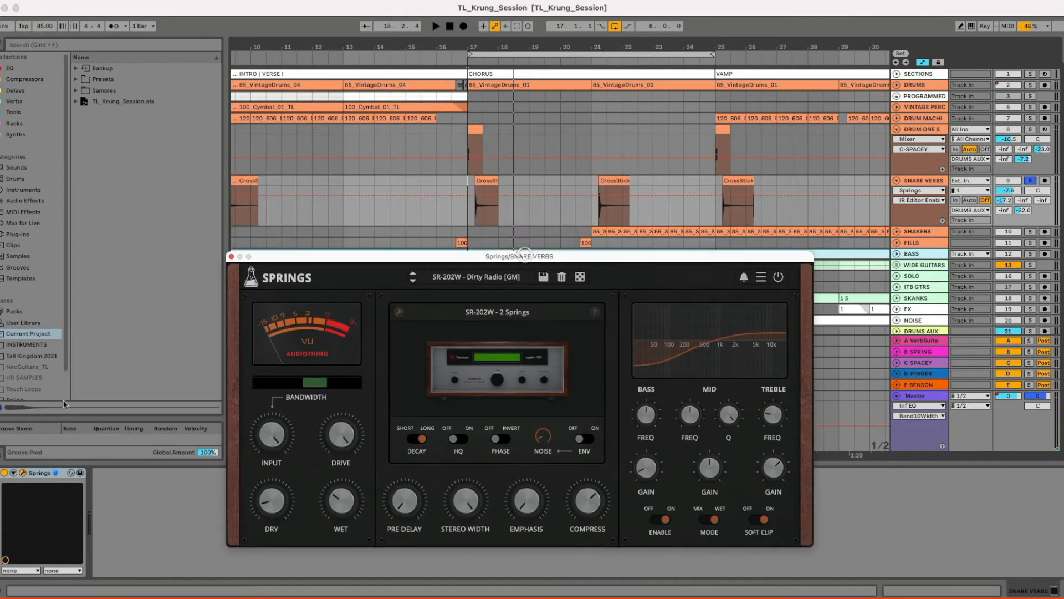
Step: Bypass Springs on SNARE VERBS and play the soloed CHORUS from bar 17 to hear the dry signal
click(5, 473)
key(space)
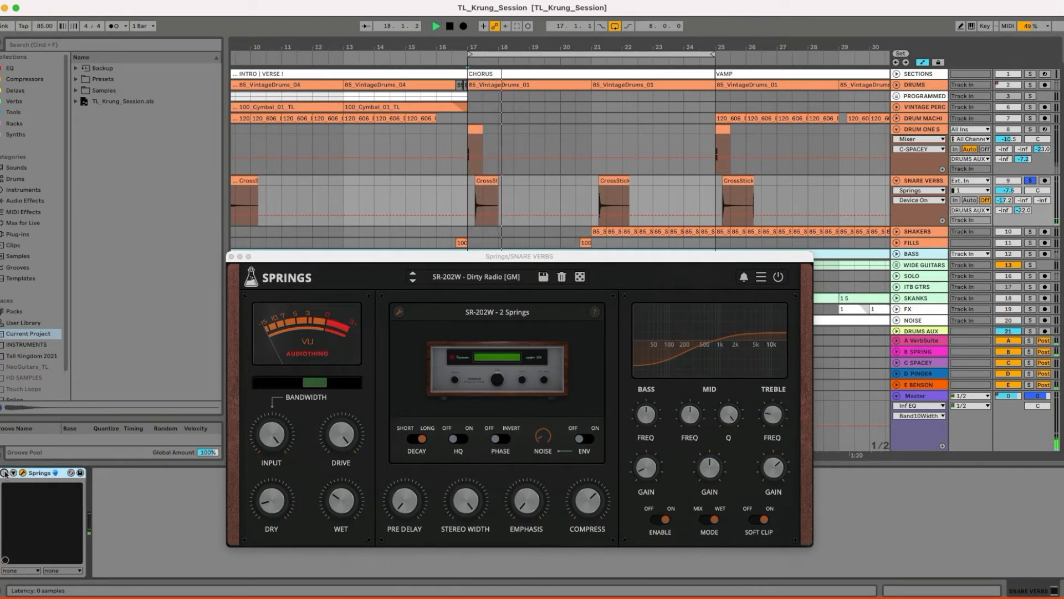
key(space)
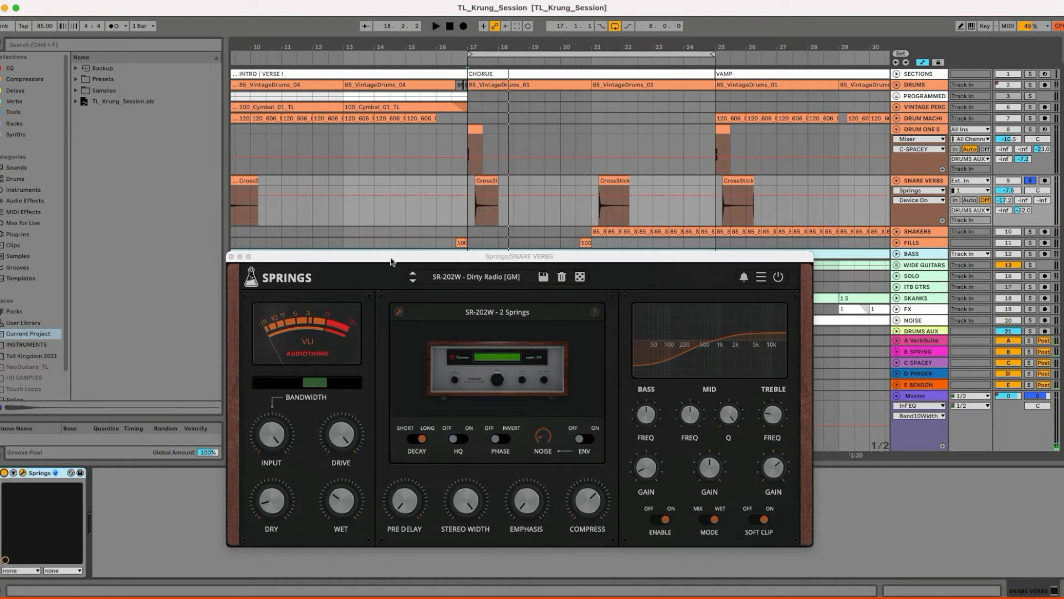
Step: Play the CHORUS from bar 17 with Springs re-enabled and close its plug-in window
drag(391, 259, 335, 176)
key(space)
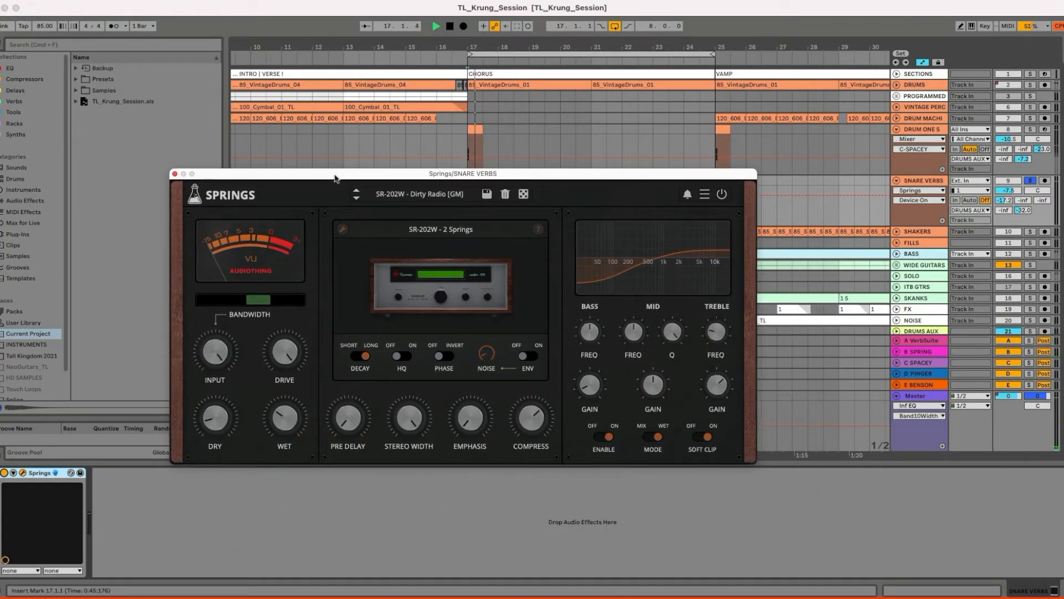
click(175, 173)
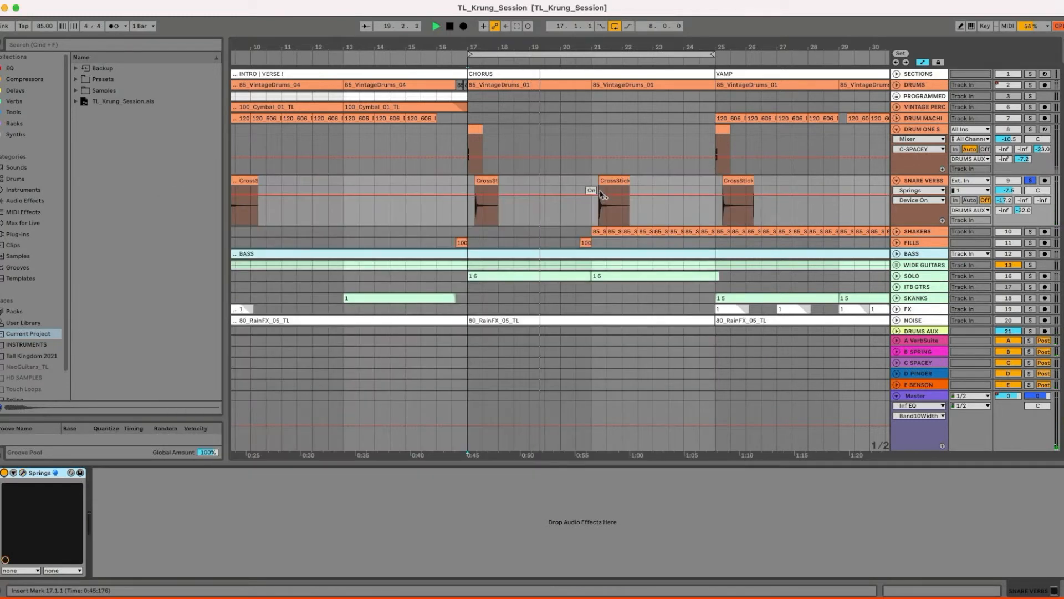
Step: Stop playback, clear the SNARE VERBS solo and fold all the tracks
key(space)
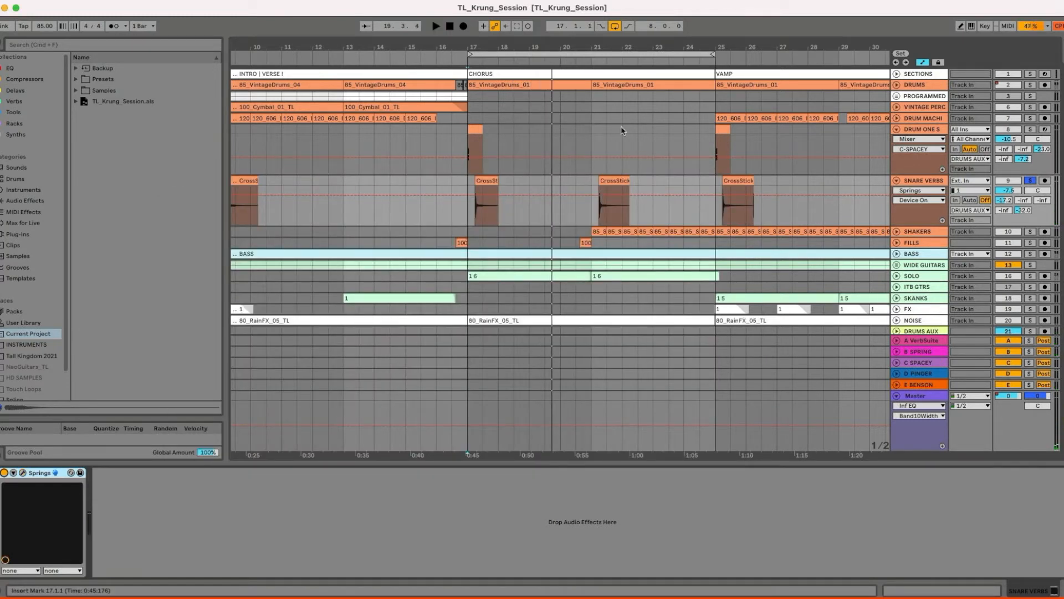
click(1034, 180)
alt+click(897, 180)
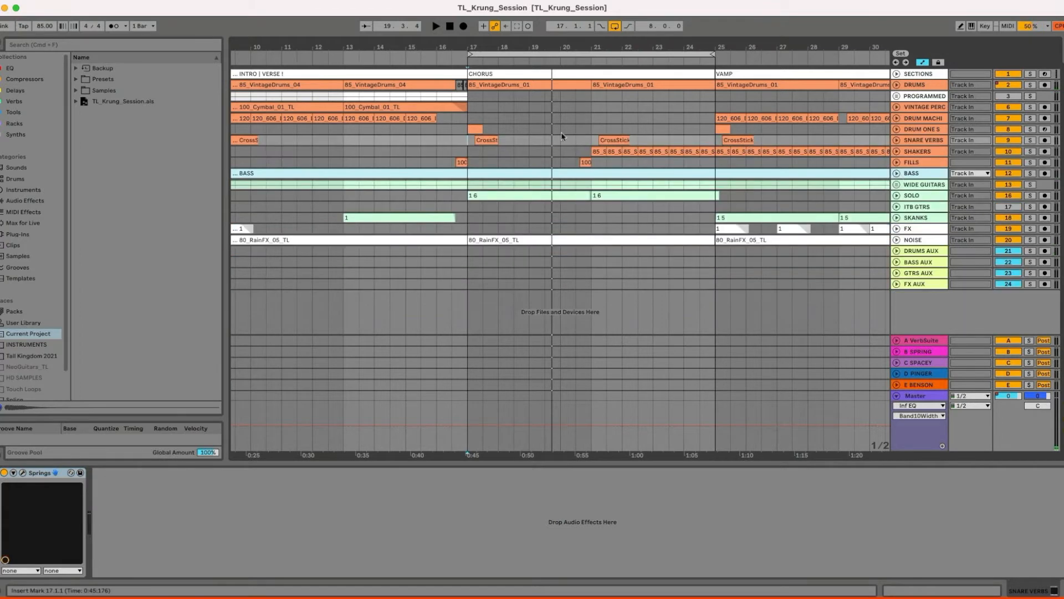
Step: Loop the eight-bar INTRO | VERSE I section from bar 9 to bar 17
drag(460, 47, 461, 38)
click(365, 118)
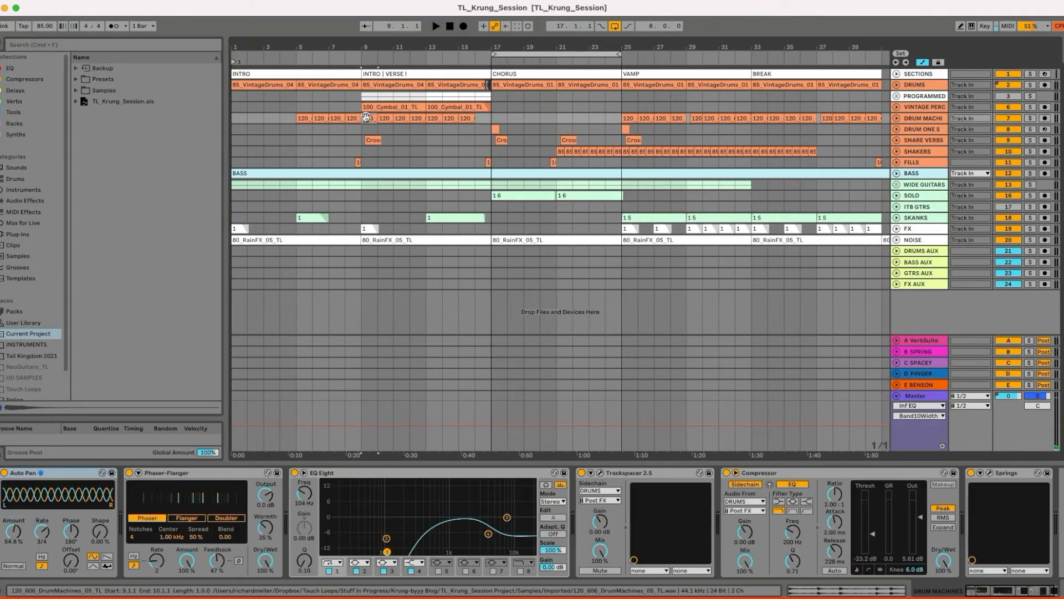
shift+click(491, 120)
key(super+l)
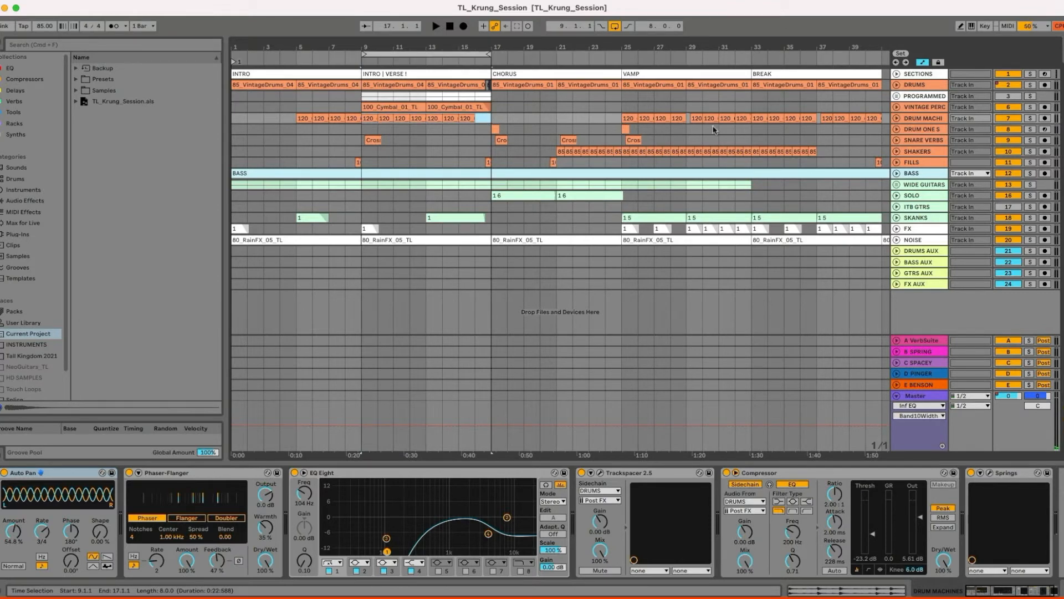
Step: Unfold and solo DRUM MACHINES, select its clip at bar 9 and look through the track's device chain
click(897, 118)
click(1030, 118)
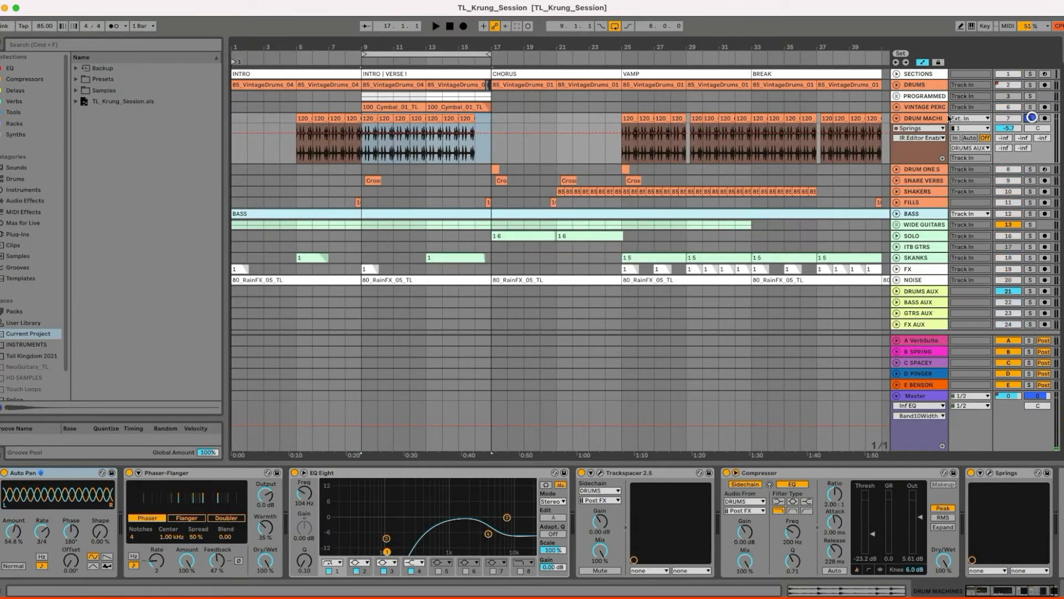
click(367, 118)
mouse_move(363, 46)
mouse_down()
mouse_move(363, 83)
mouse_move(363, 45)
mouse_up()
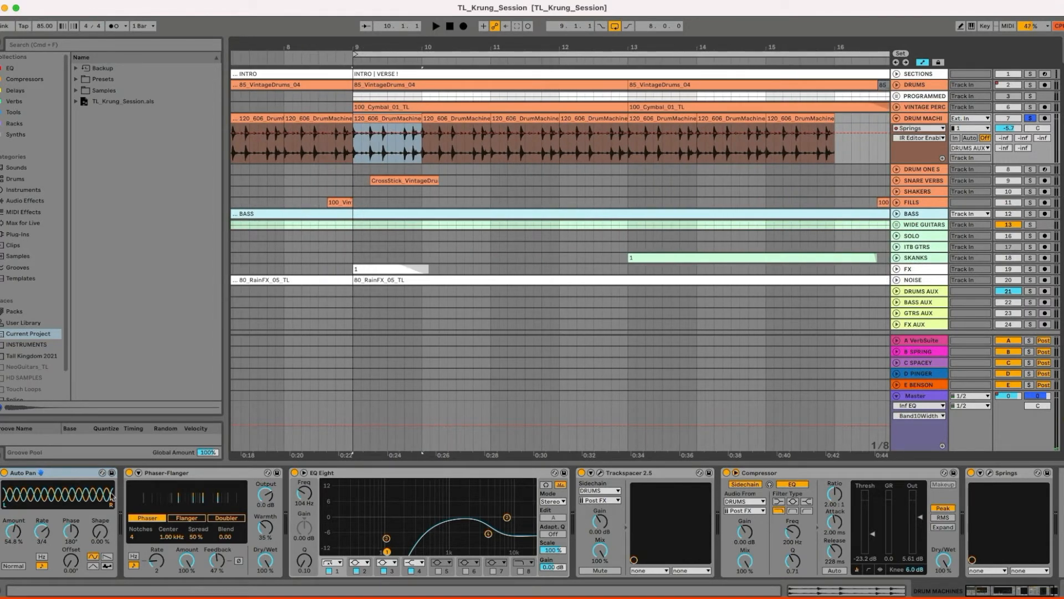
scroll(499, 524, right, 2)
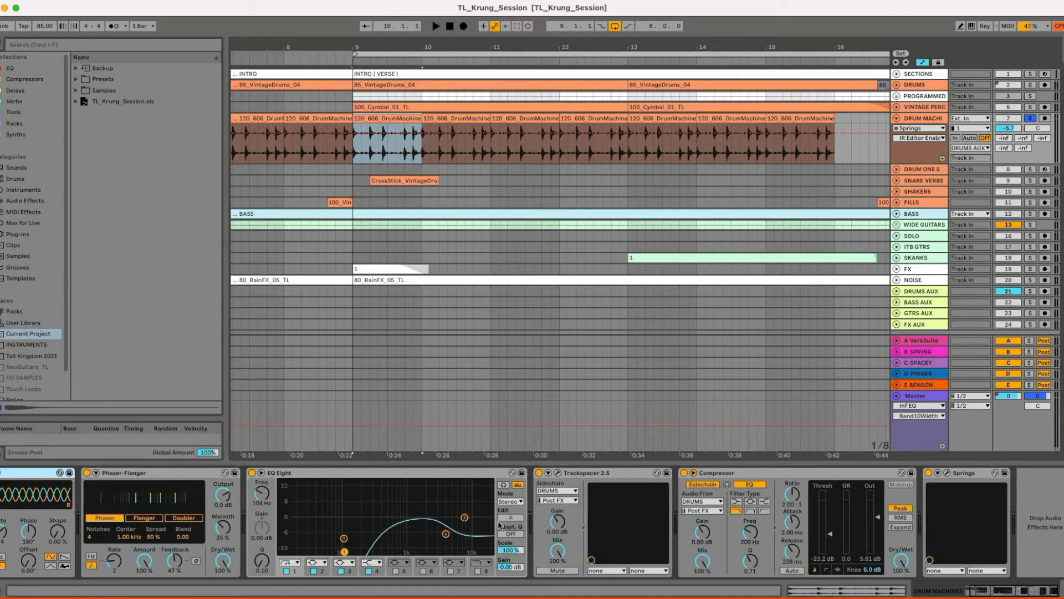
scroll(915, 518, left, 2)
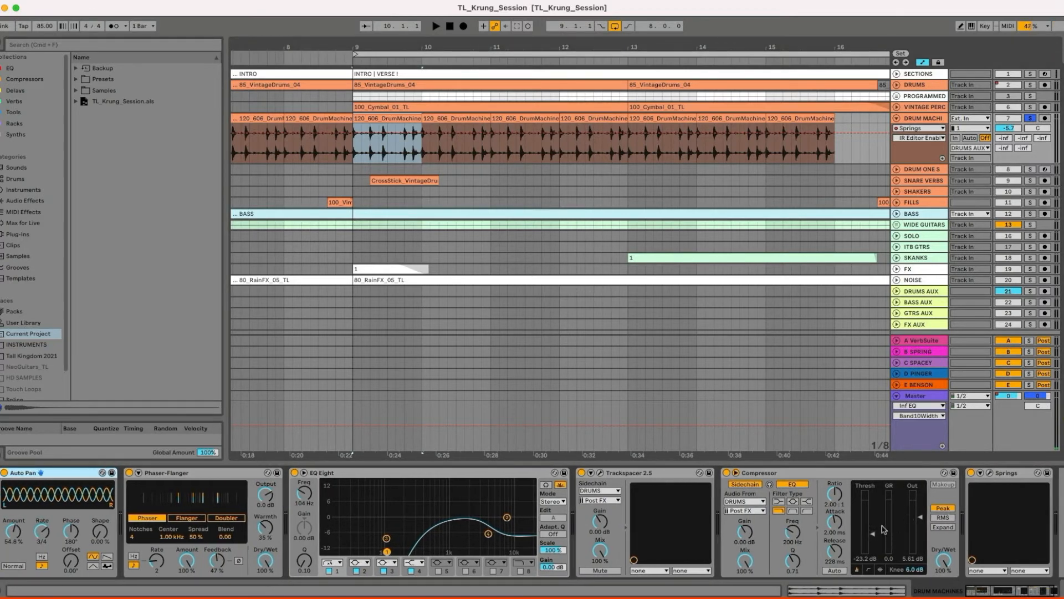
Step: Loop the DRUM MACHINES clips from bar 9 to bar 16 and group all the track's devices into an Audio Effect Rack
shift+click(819, 119)
key(super+l)
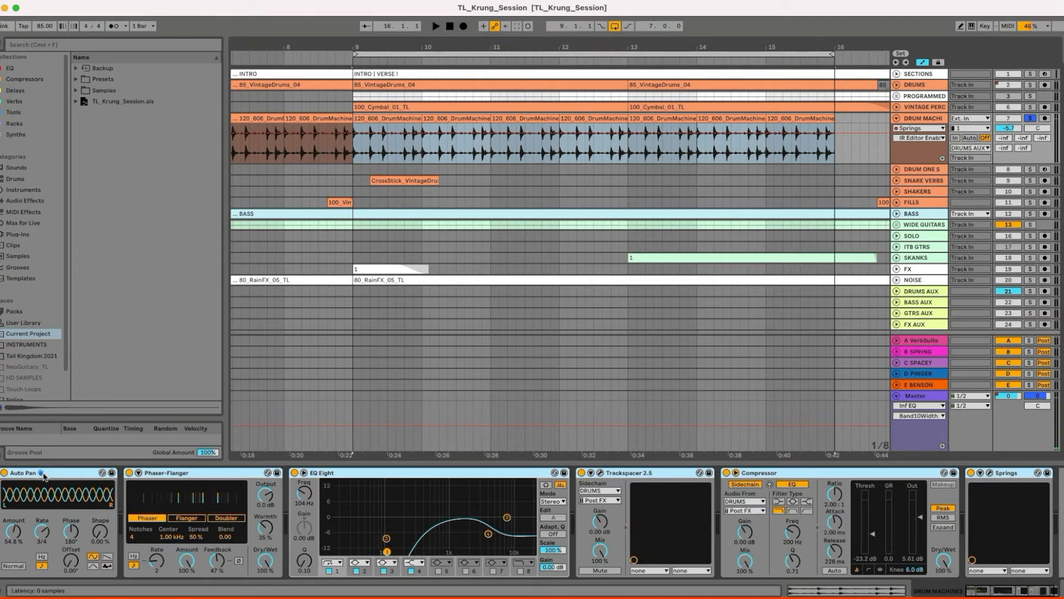
key(super+g)
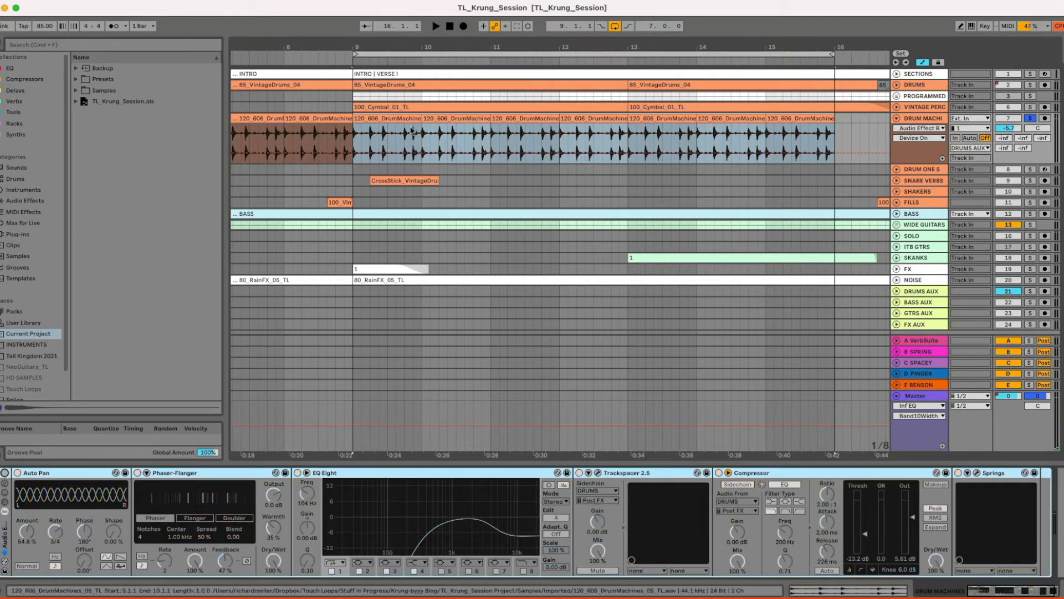
Step: Play the soloed DRUM MACHINES clips from bar 9 with the whole Audio Effect Rack bypassed
key(space)
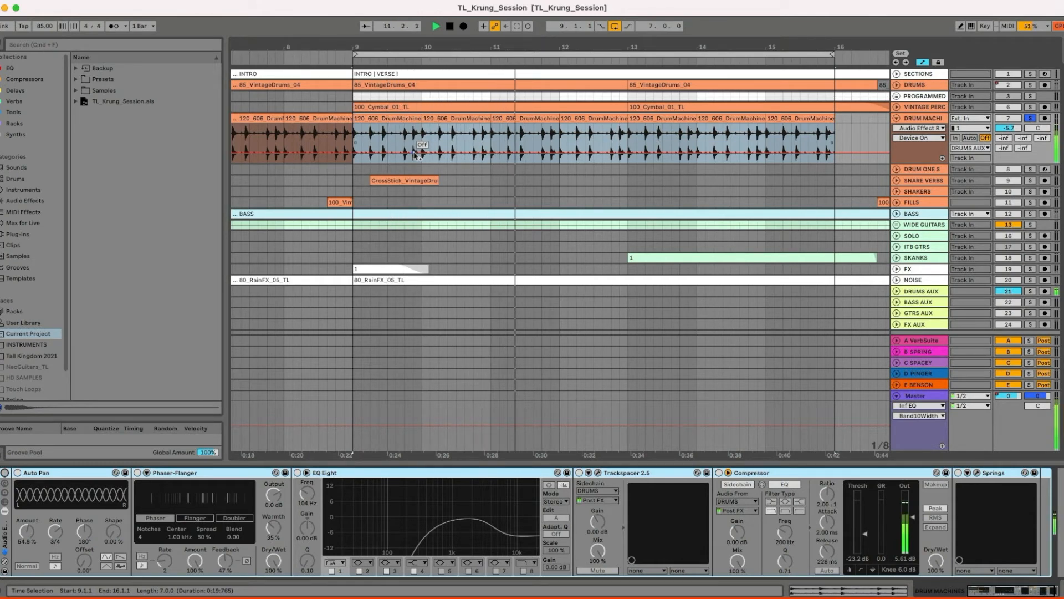
key(space)
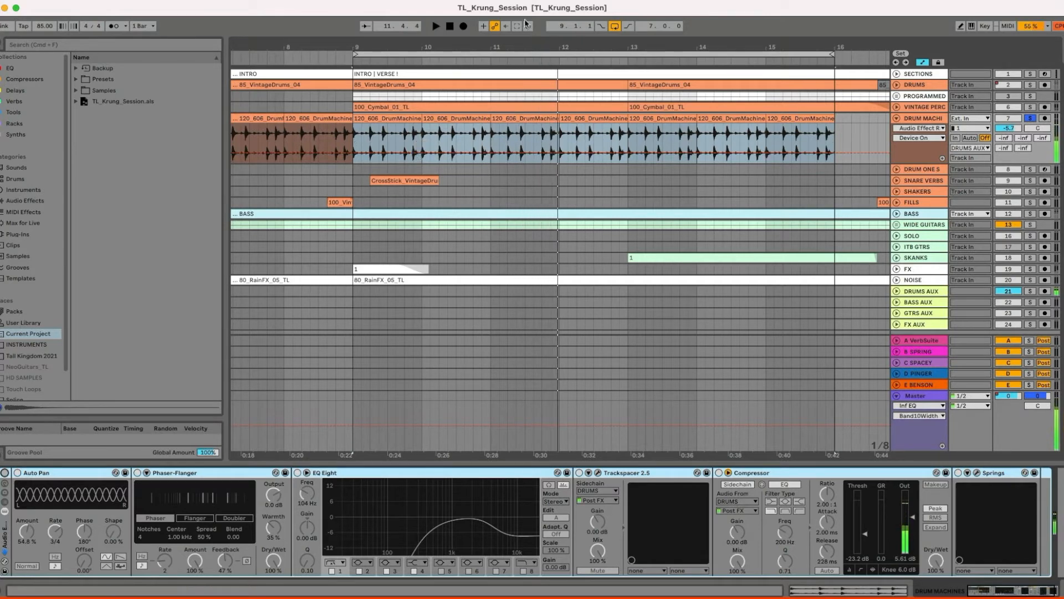
drag(458, 45, 457, 41)
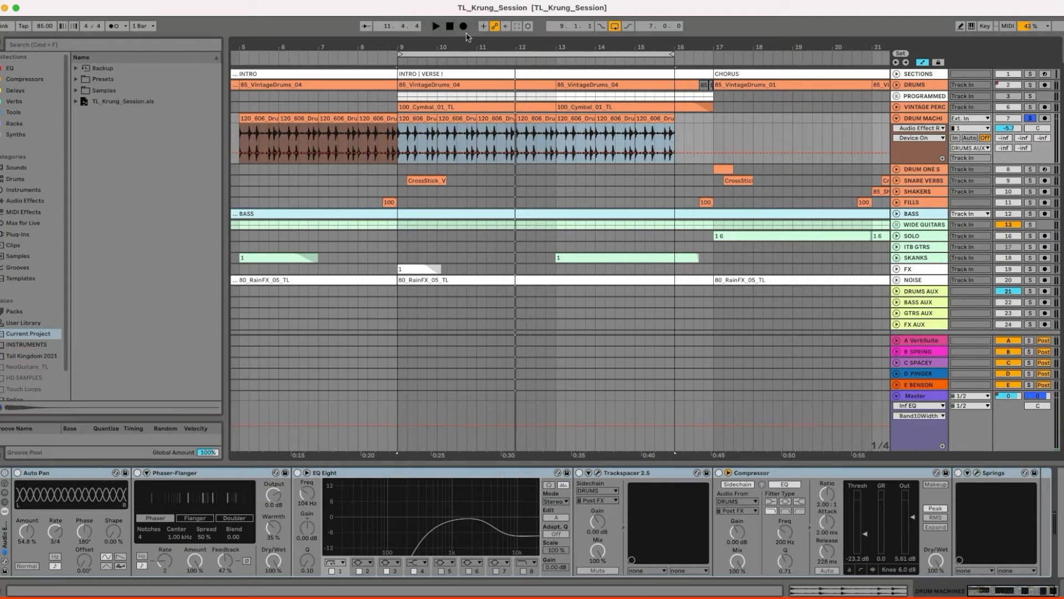
drag(464, 43, 417, 35)
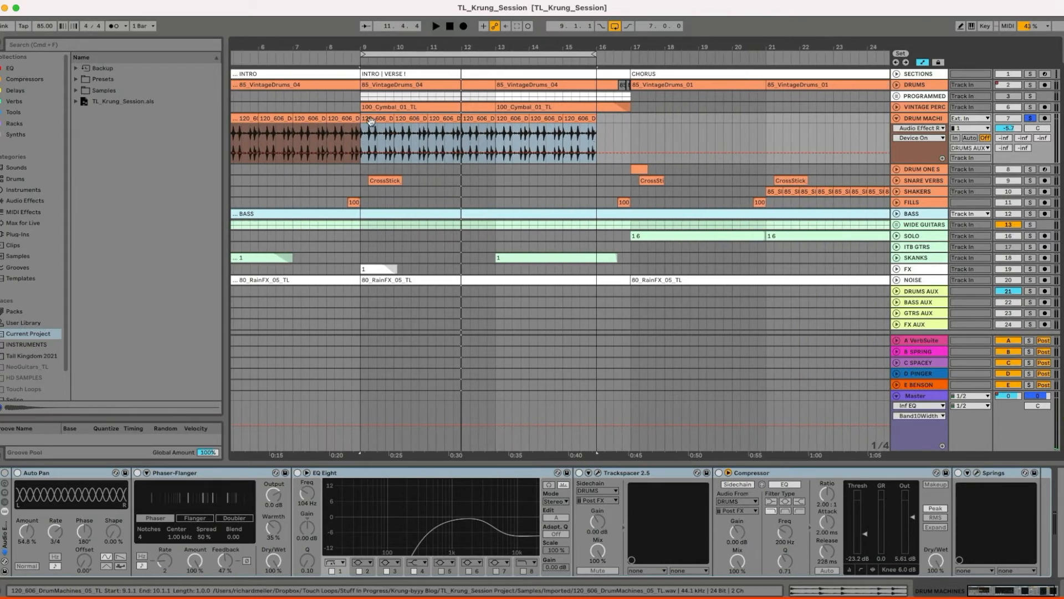
click(370, 120)
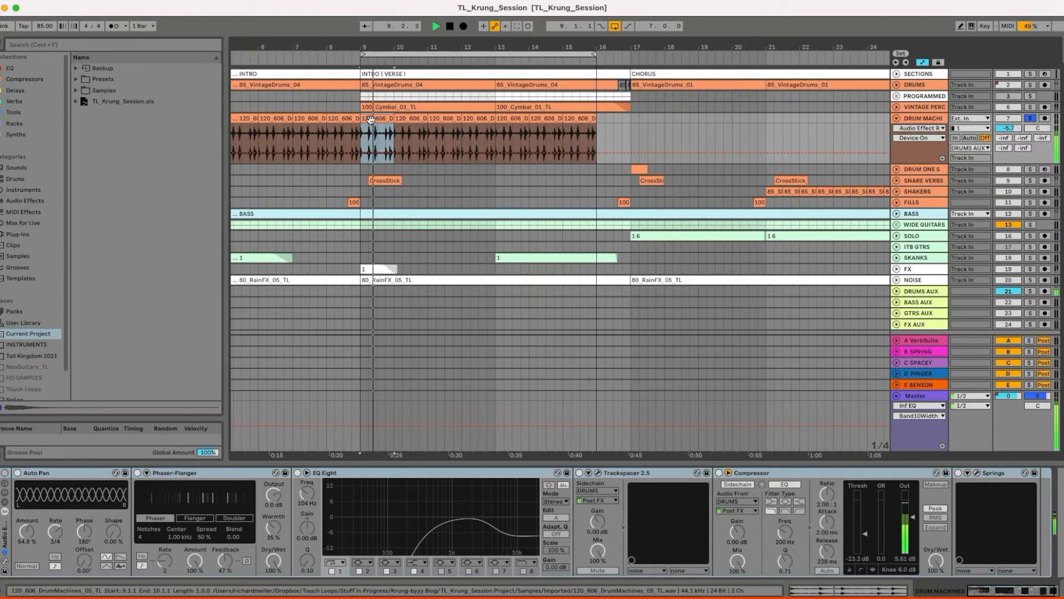
key(space)
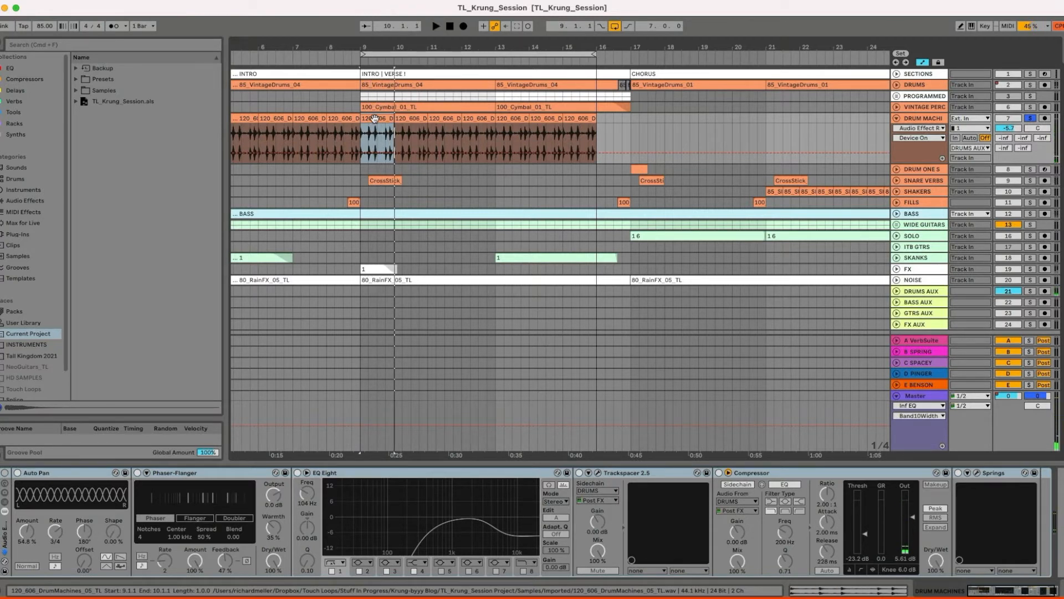
Step: Shorten the loop to the four bars from 9 to 13 and re-enable the Audio Effect Rack
drag(594, 54, 494, 53)
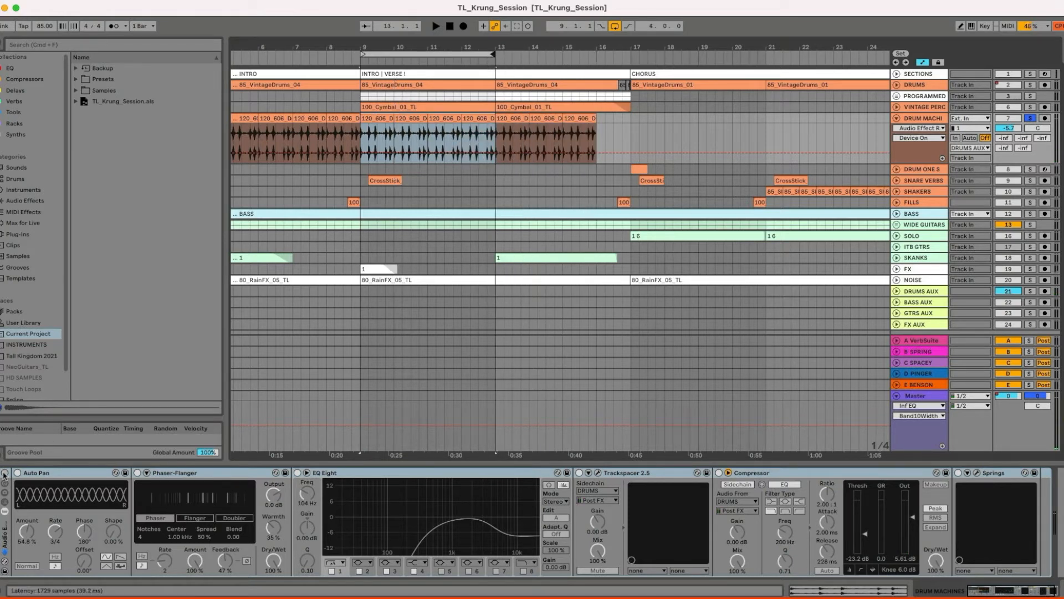
click(125, 474)
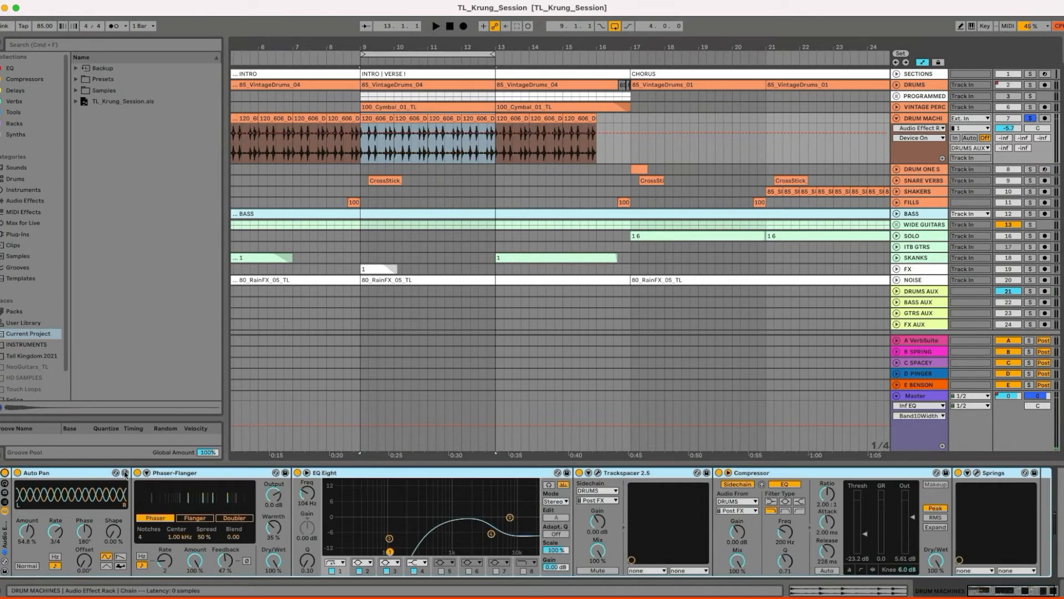
Step: Turn off Phaser-Flanger, EQ Eight, Trackspacer 2.5, Compressor and Springs in the rack, leaving only Auto Pan on
click(137, 474)
click(297, 473)
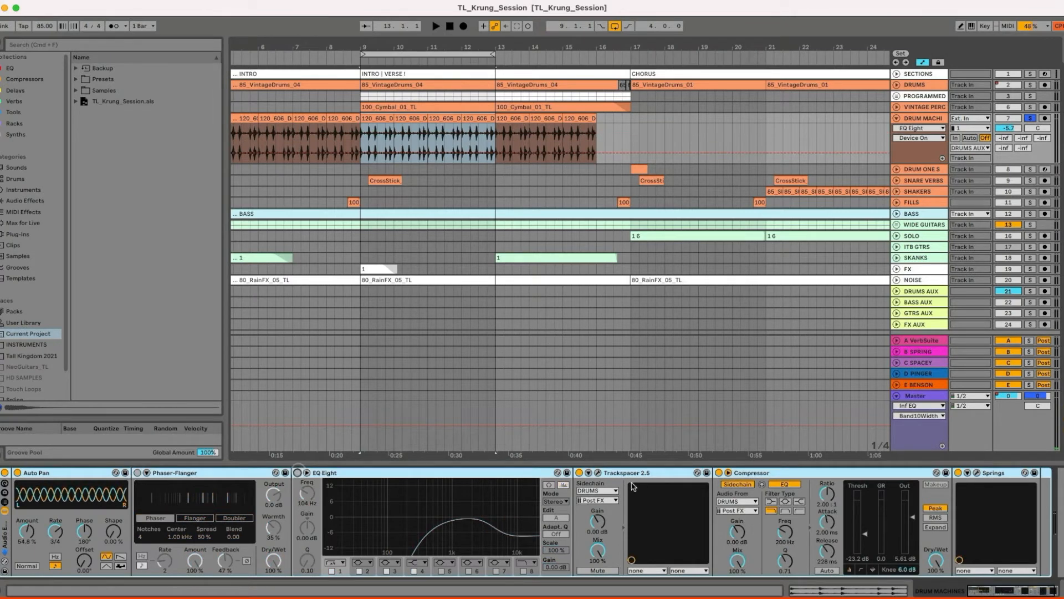
click(580, 473)
click(719, 473)
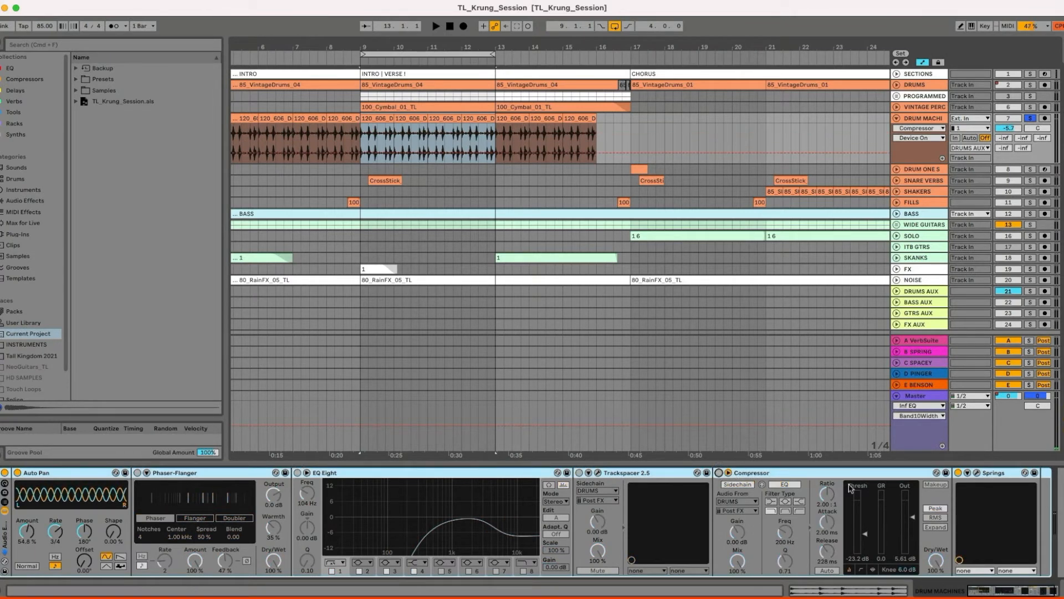
click(958, 473)
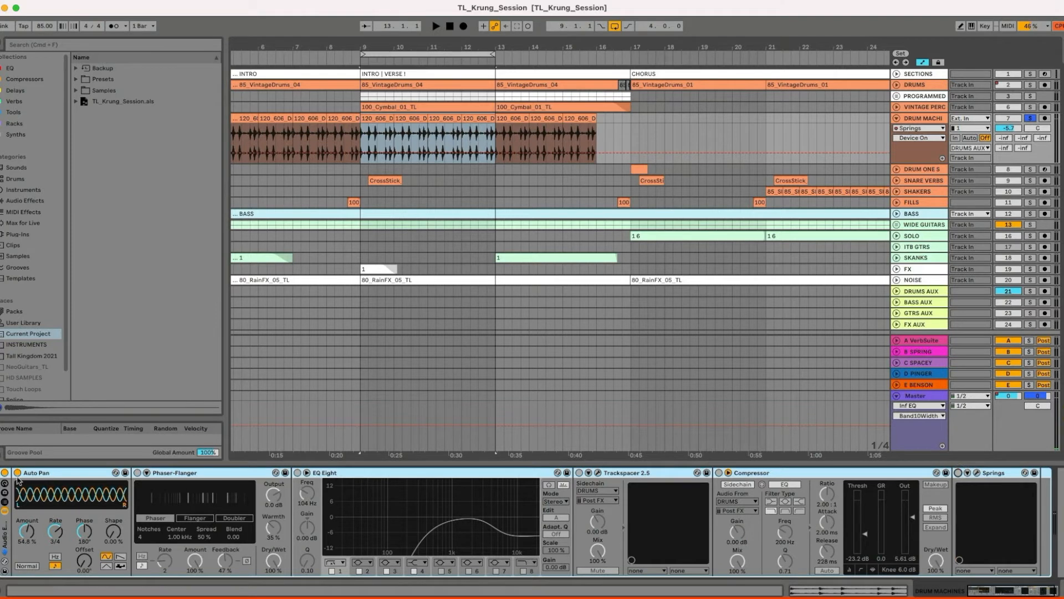
Step: Select Auto Pan and play the DRUM MACHINES loop from bar 9 with only that effect active
click(38, 473)
key(space)
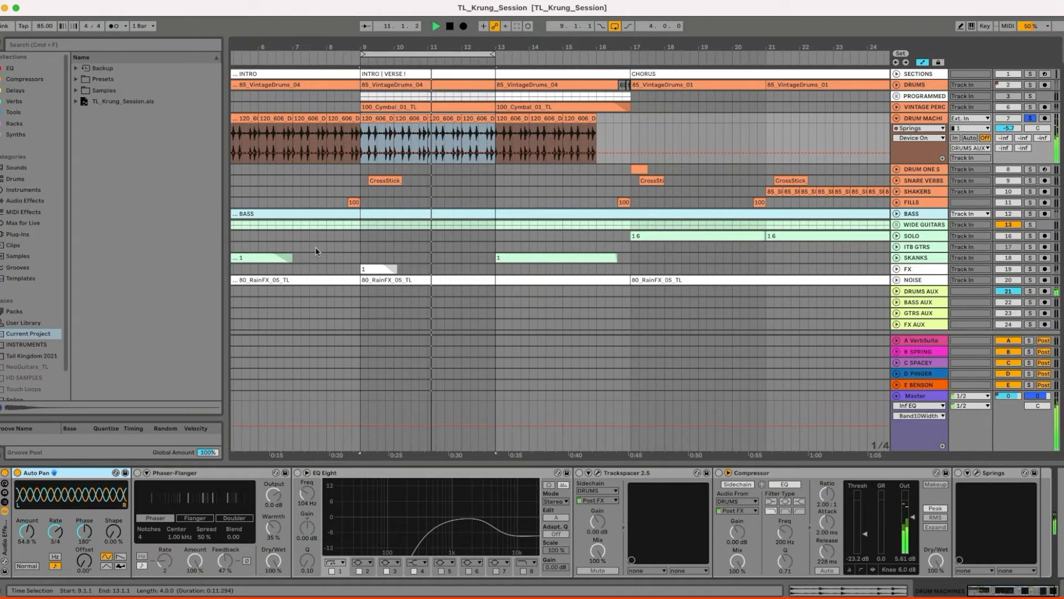
key(space)
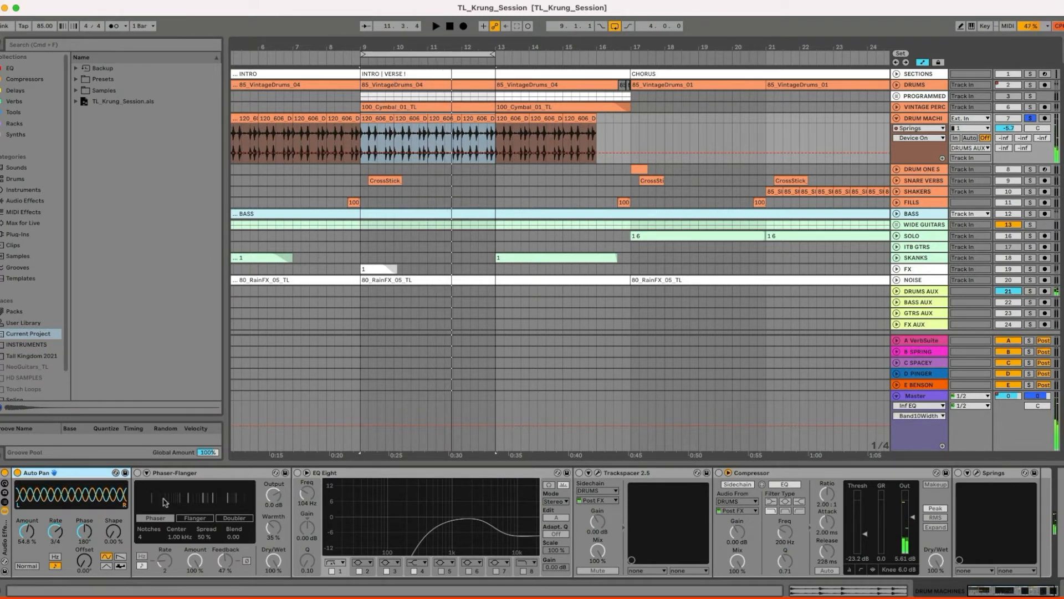
Step: Enable Phaser-Flanger and play the DRUM MACHINES loop from bar 9 to hear it with Auto Pan
click(137, 473)
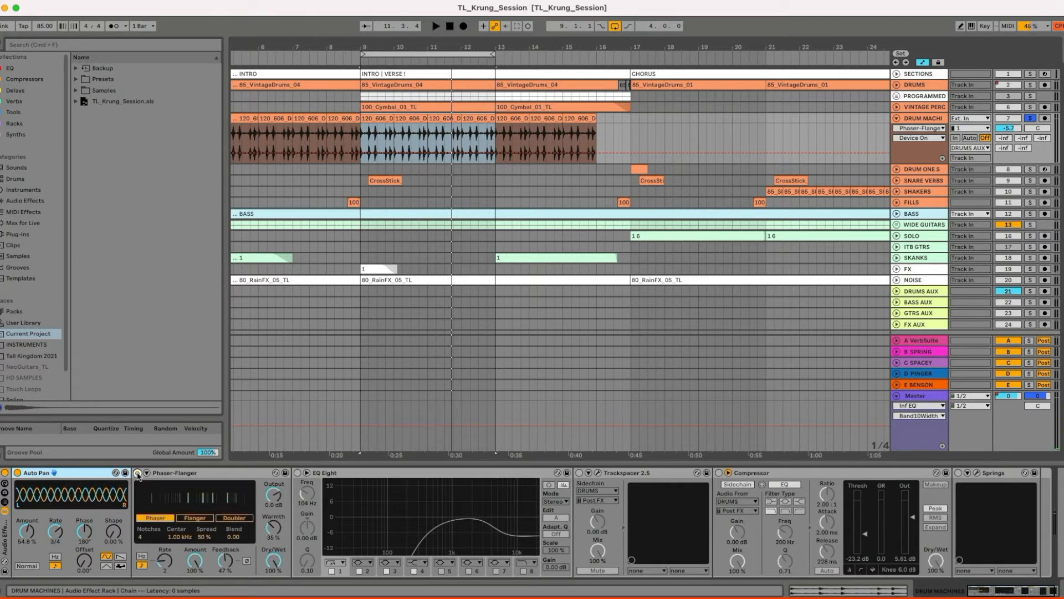
key(space)
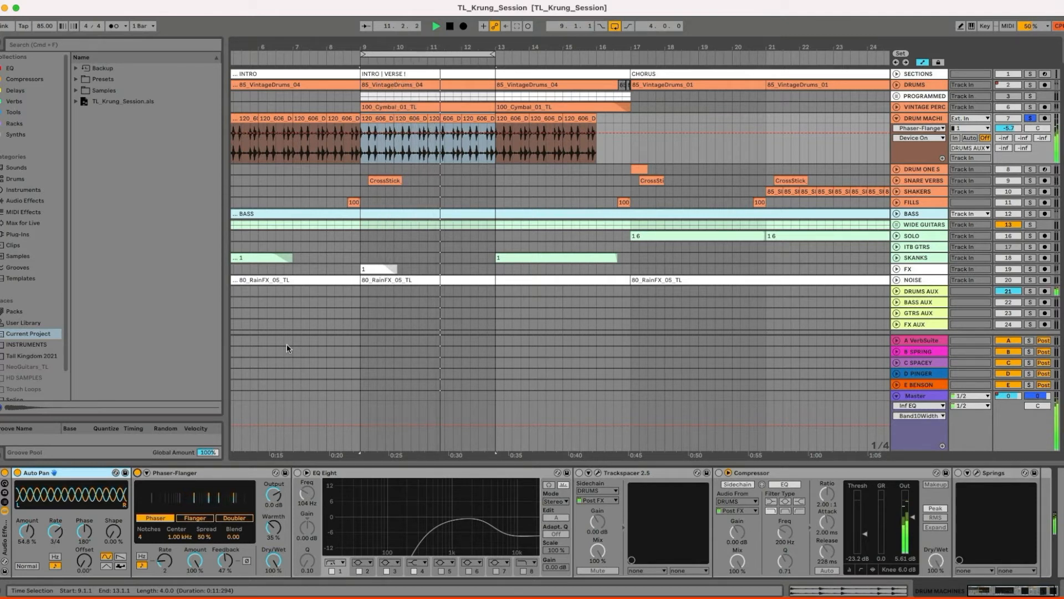
key(space)
key(space)
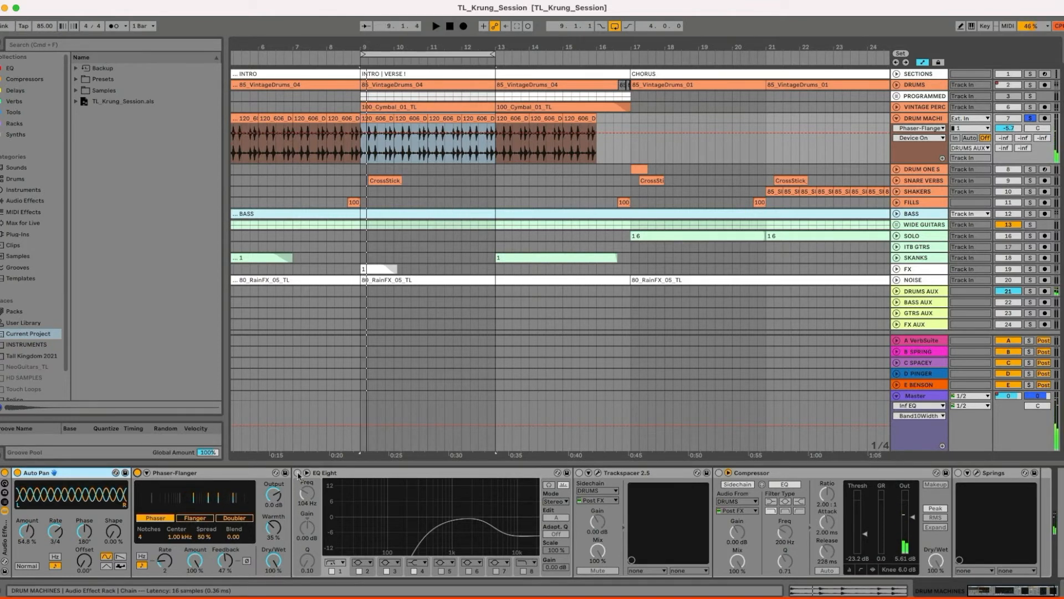
Step: Enable EQ Eight and play the DRUM MACHINES loop from bar 9 with it added to the chain
click(298, 475)
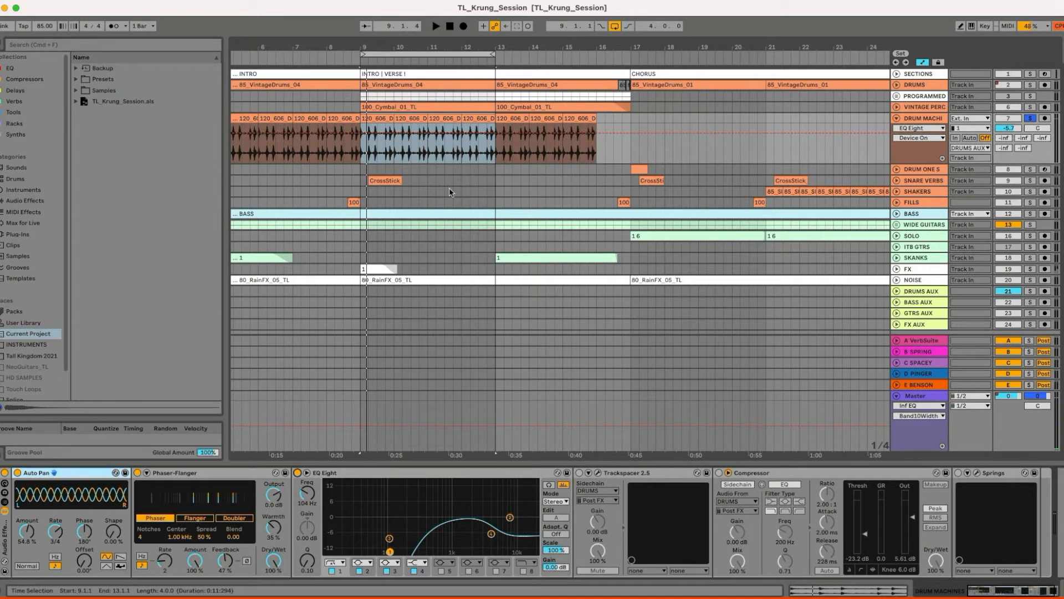
key(space)
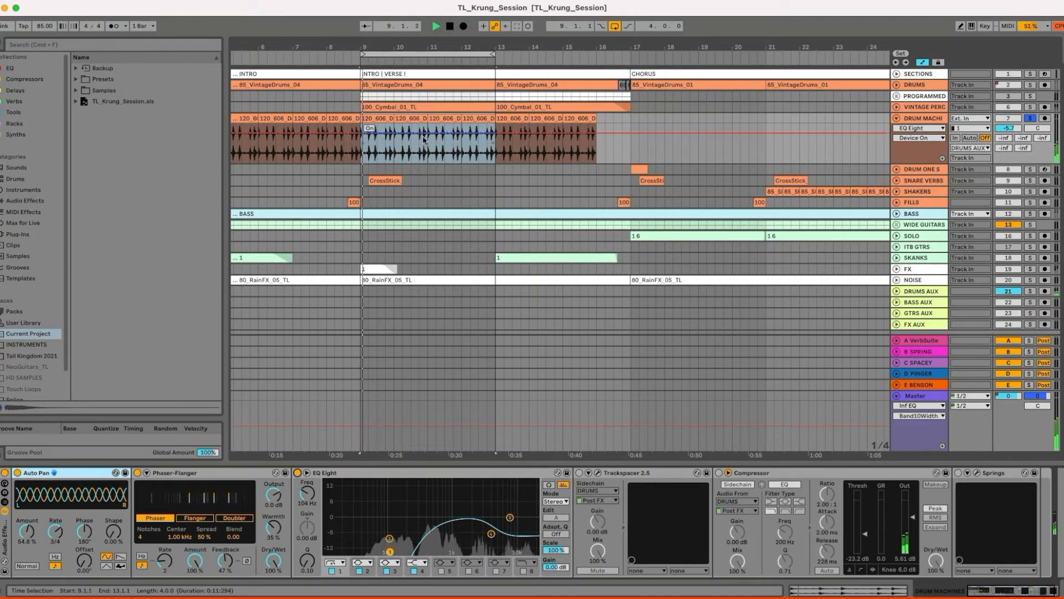
Step: Solo the DRUMS track alongside DRUM MACHINES and play both from bar 9
key(space)
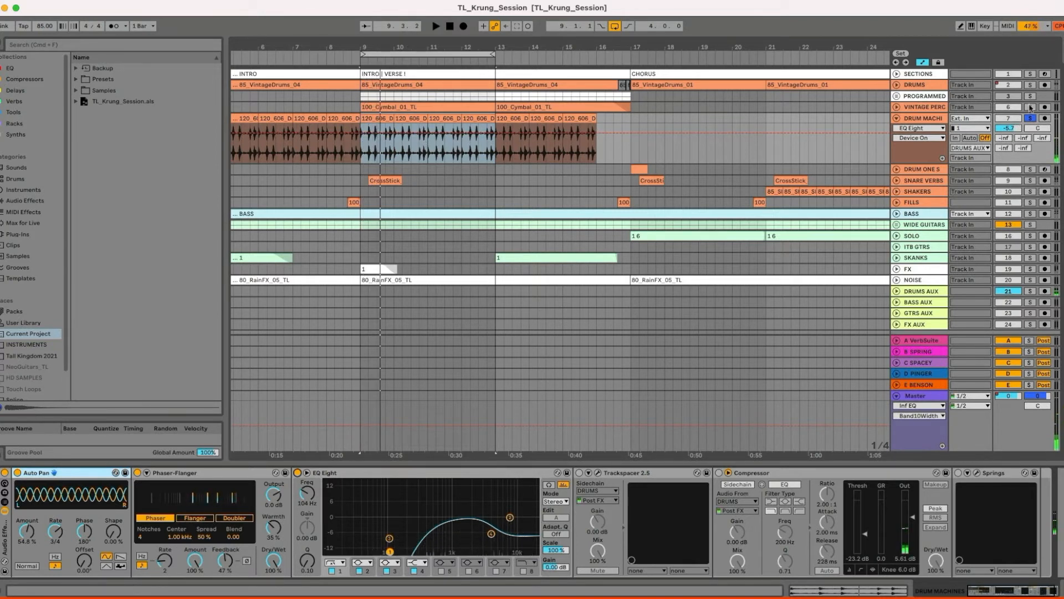
click(1031, 86)
key(space)
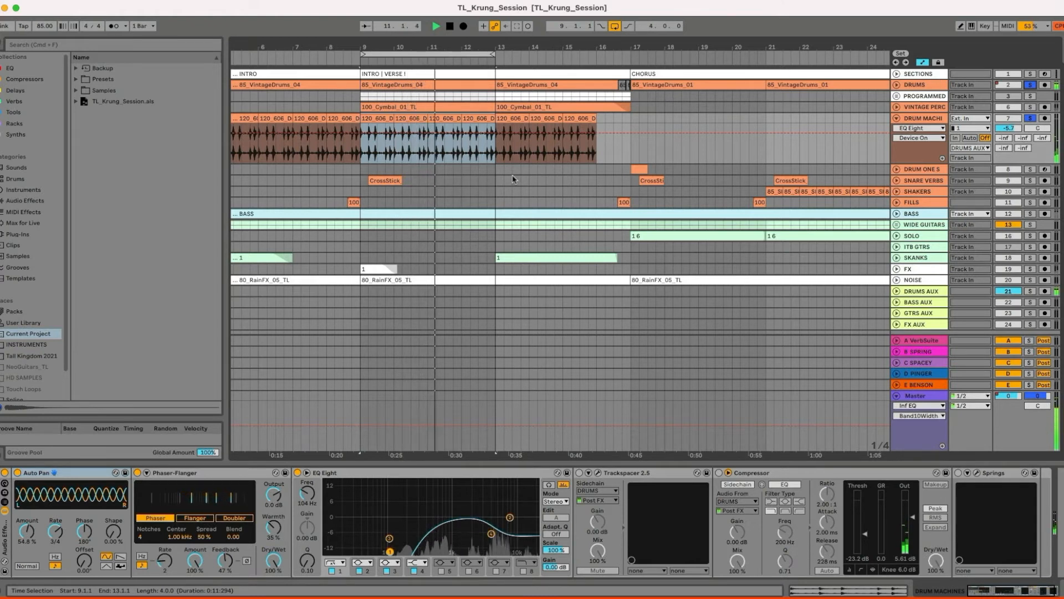
Step: Enable the sidechained Compressor on DRUM MACHINES and replay the bar 9 loop with DRUMS to hear the ducking
key(space)
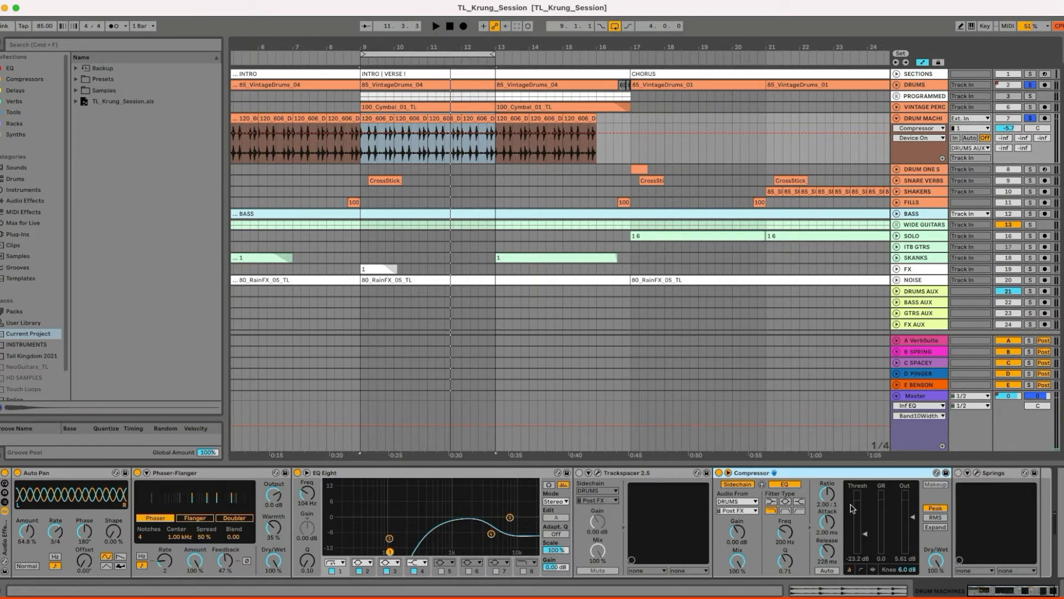
key(space)
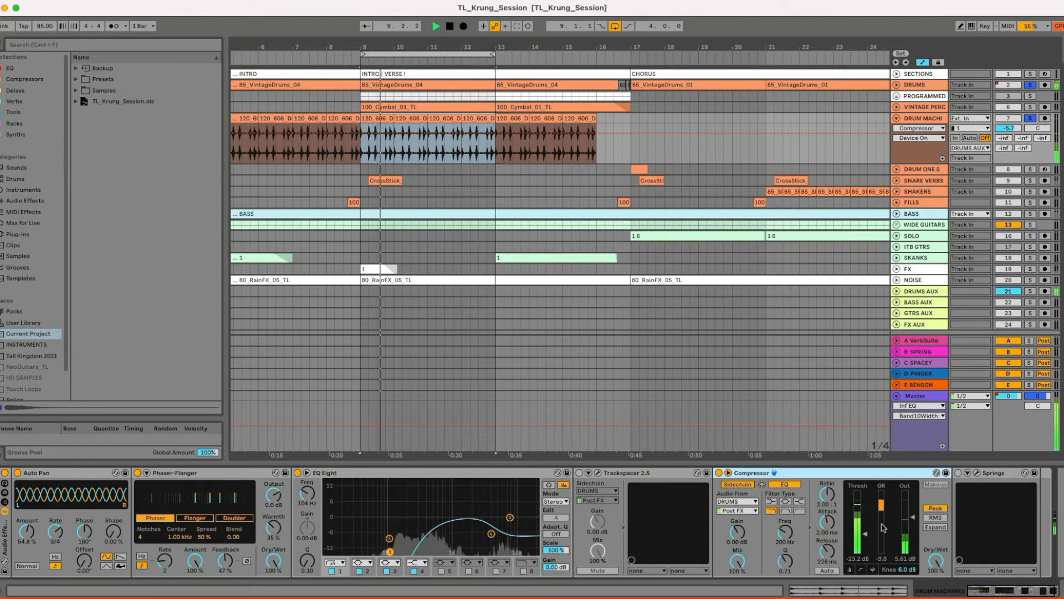
key(space)
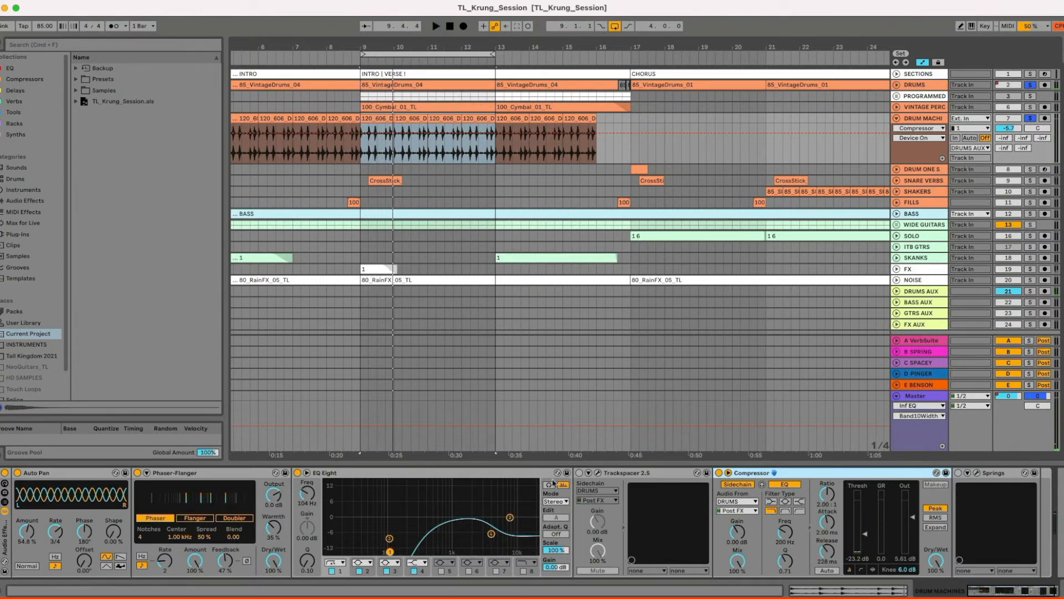
Step: Enable the Springs reverb on DRUM MACHINES and open its plug-in window just below the track's clips
click(965, 478)
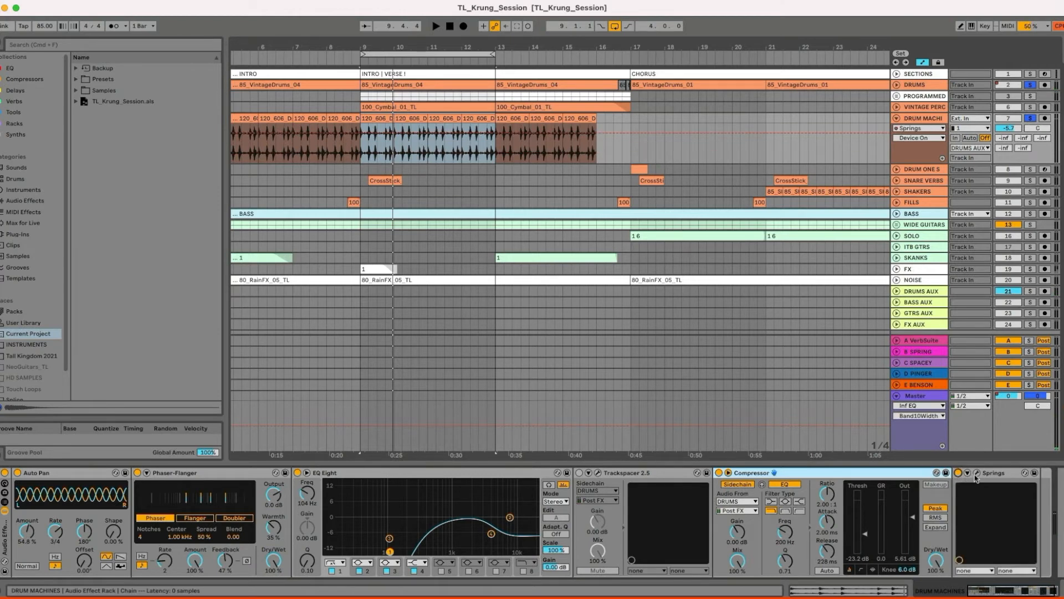
click(978, 473)
drag(458, 257, 435, 149)
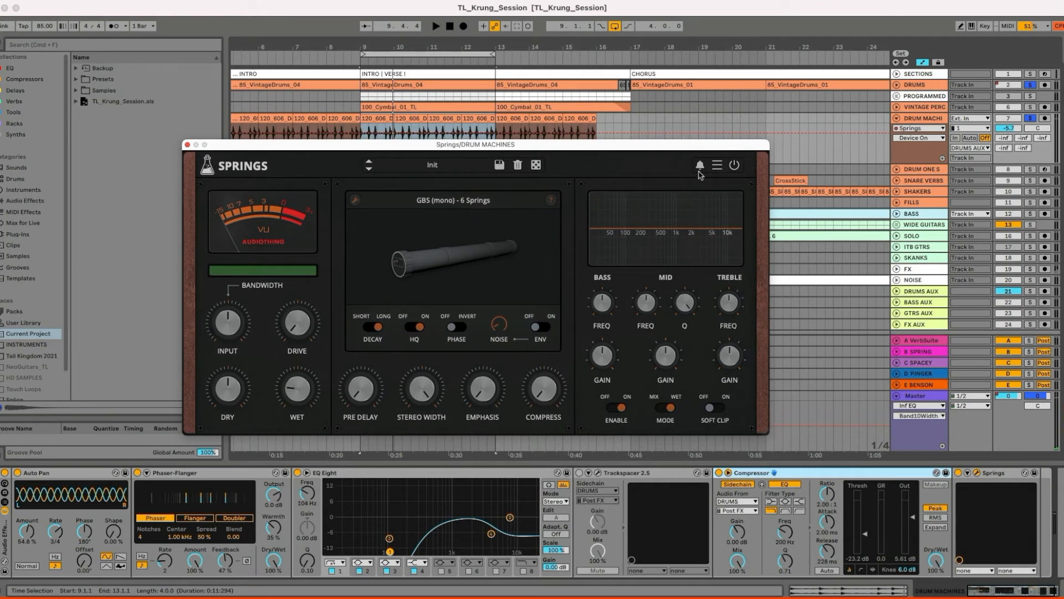
drag(541, 149, 545, 181)
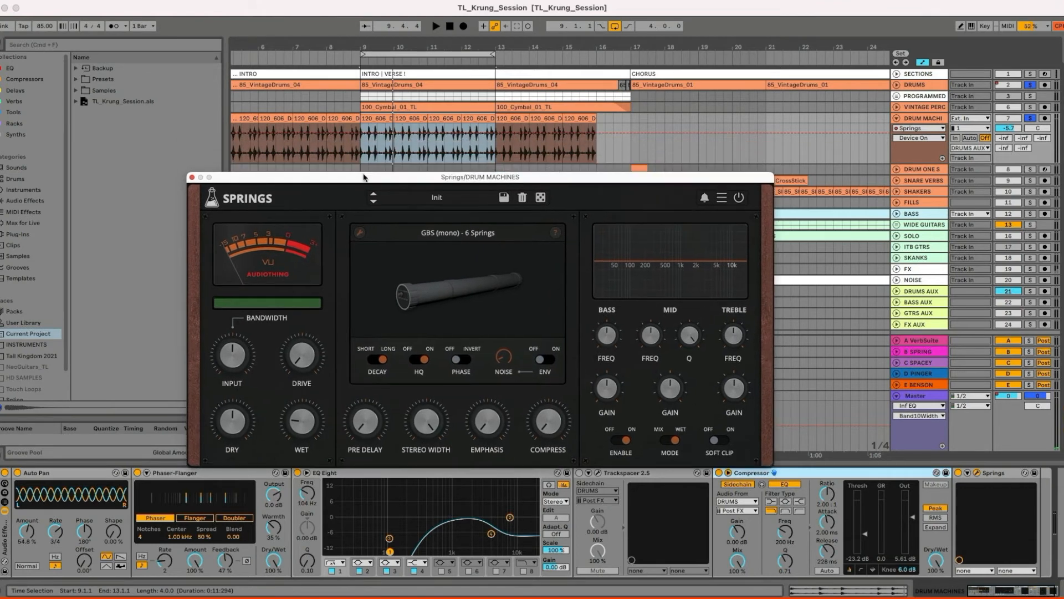
Step: Play the bar 9 loop to hear DRUM MACHINES with Springs, and close the plug-in window
mouse_move(443, 285)
key(space)
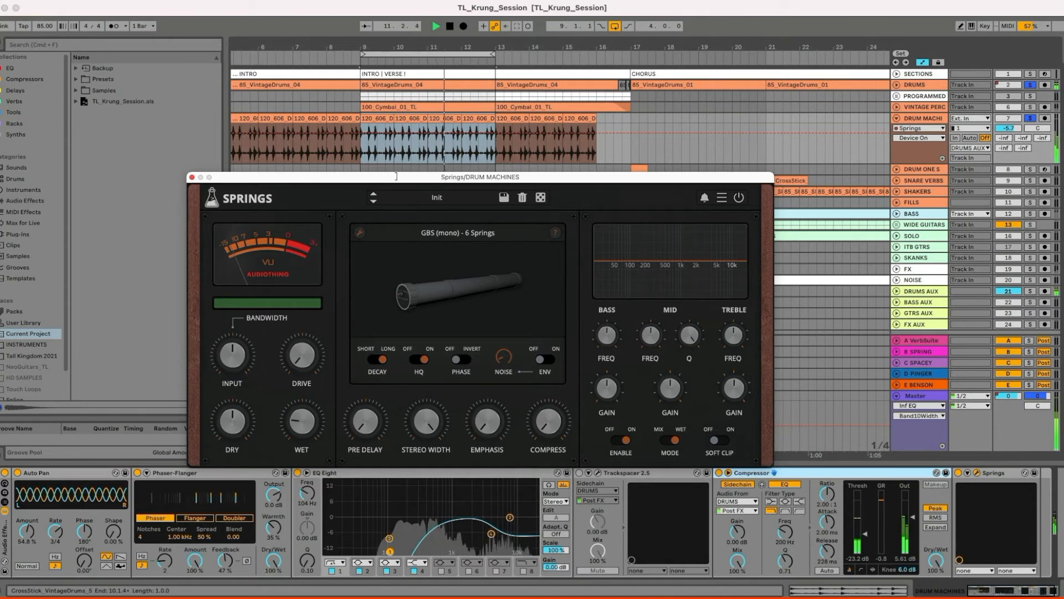
key(space)
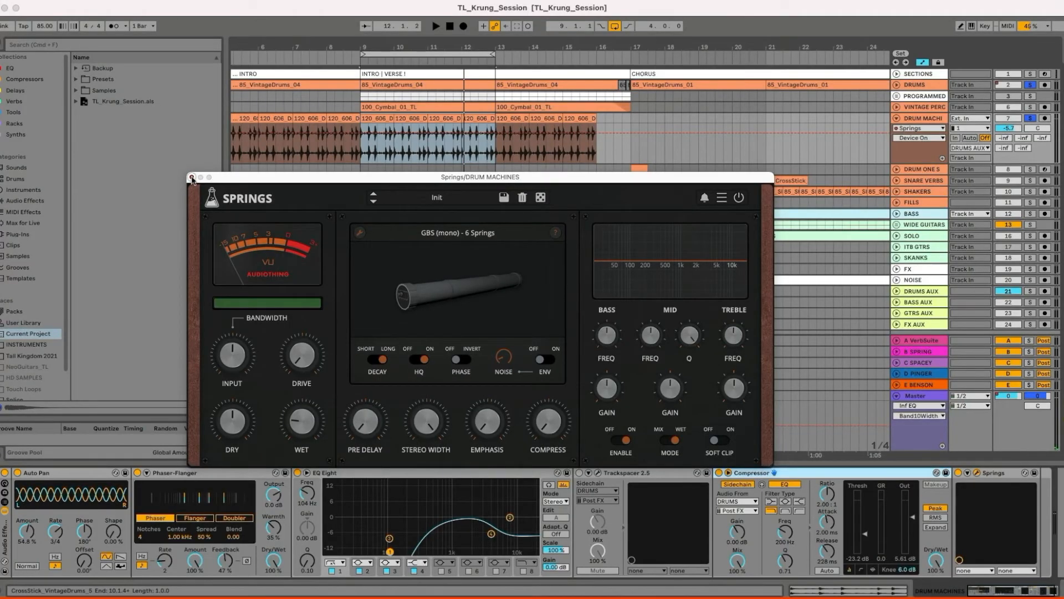
click(191, 177)
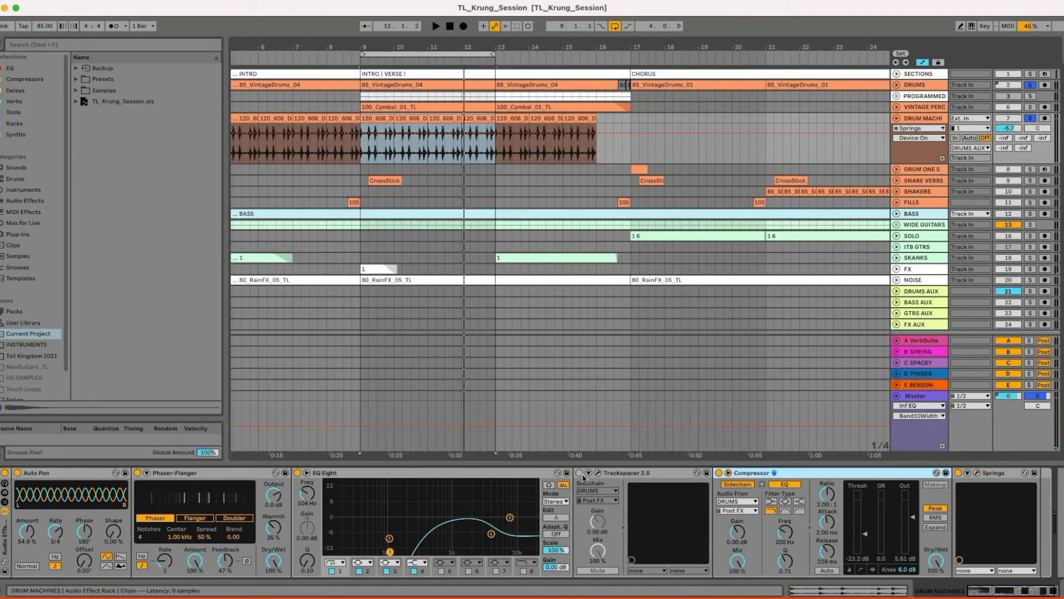
Step: Enable Trackspacer 2.5 on DRUM MACHINES and unfold the DRUMS track that feeds its sidechain
click(579, 473)
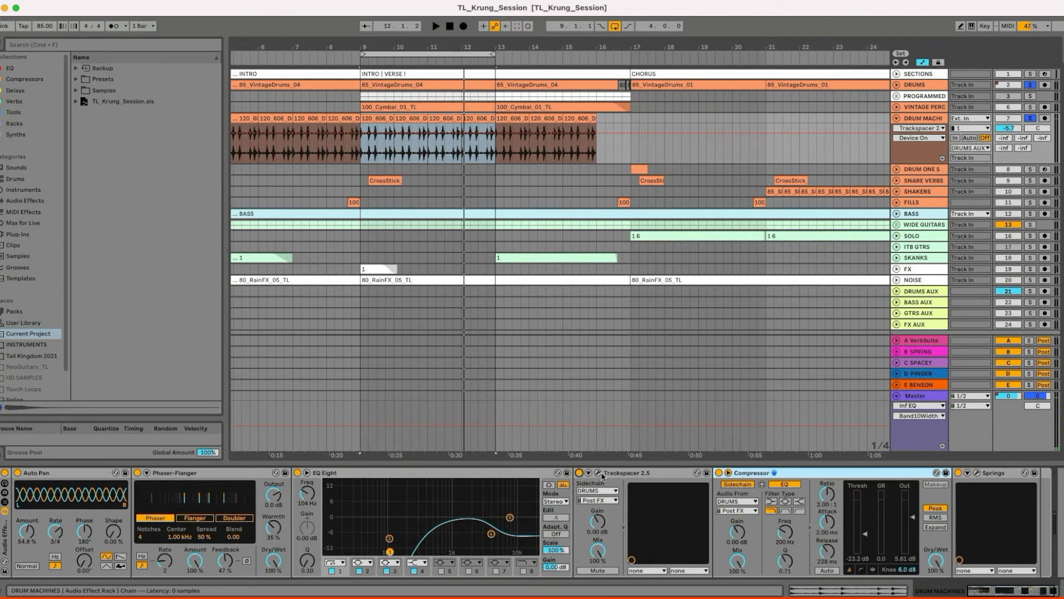
click(599, 474)
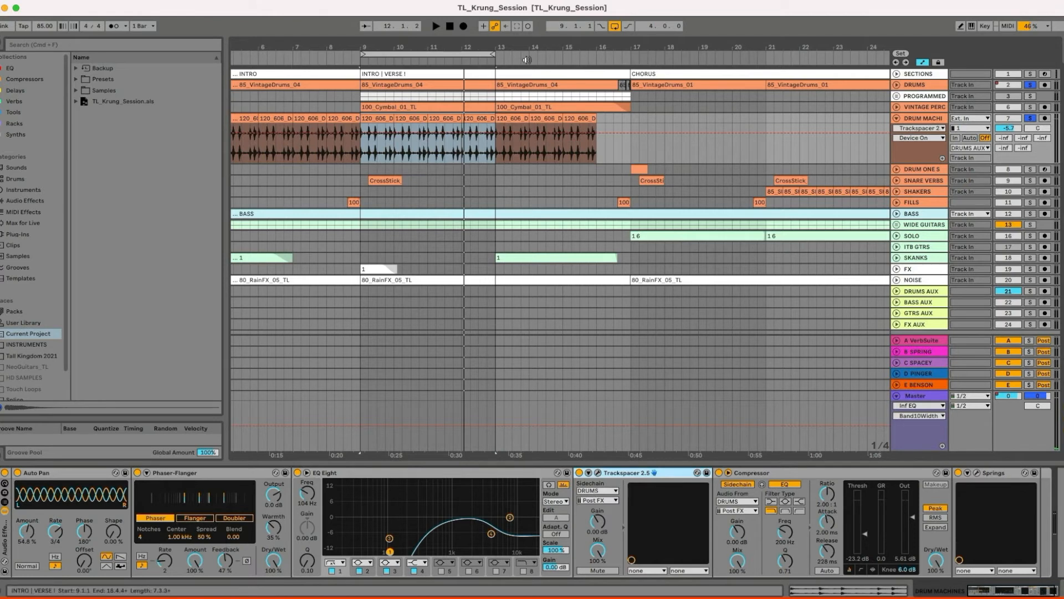
click(896, 85)
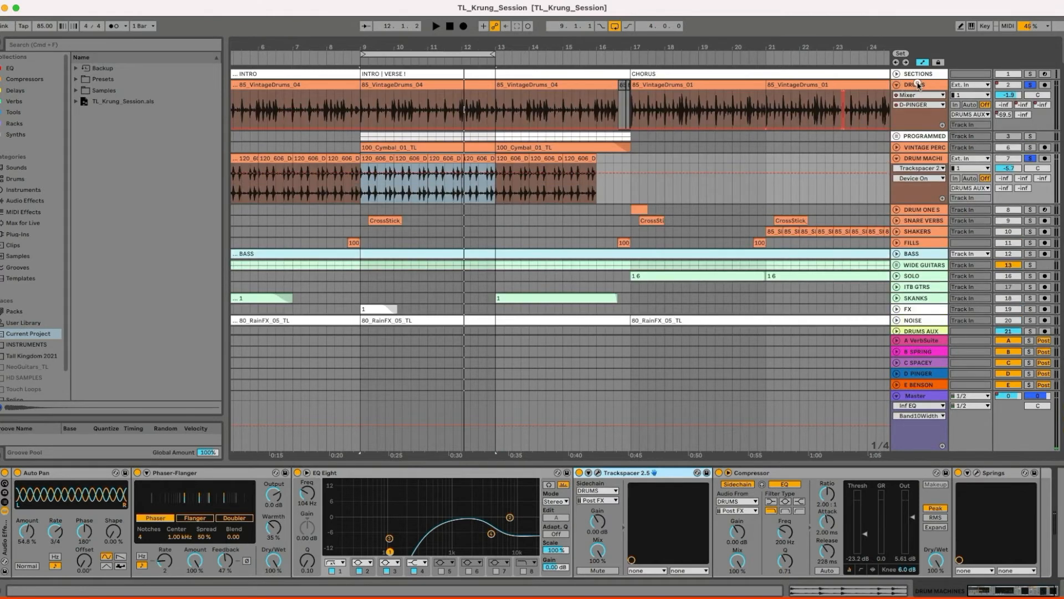
click(917, 84)
click(914, 165)
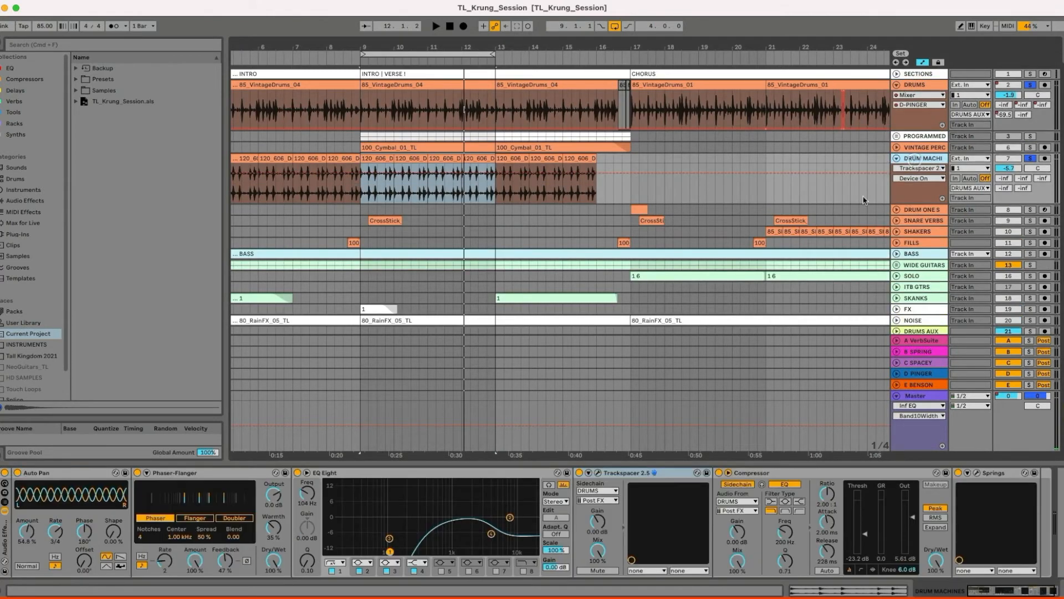
Step: Open the Trackspacer 2.5 plug-in window and move it clear of the device chain
click(598, 472)
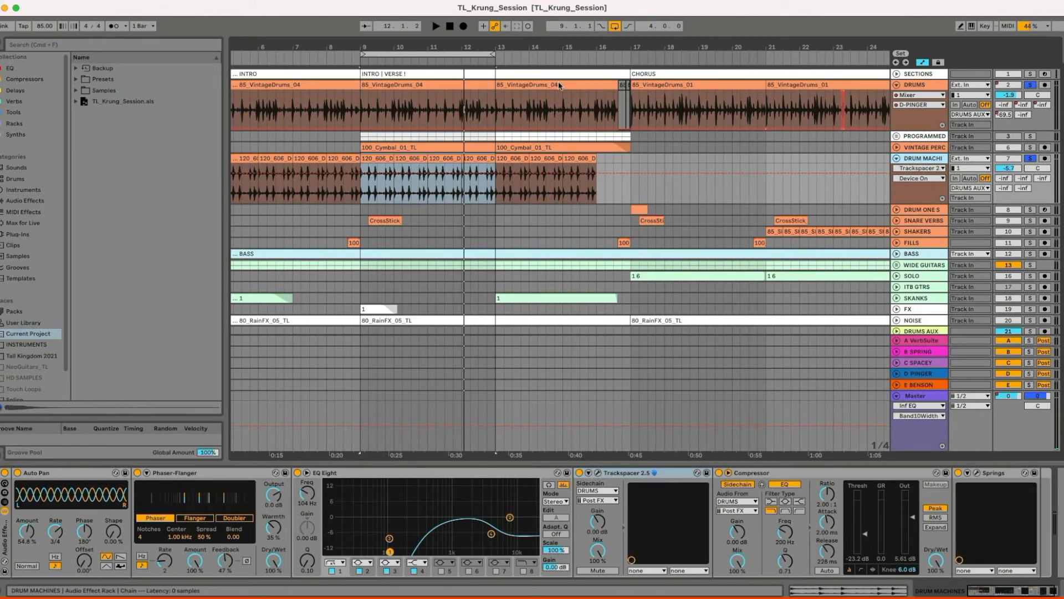
drag(485, 49, 469, 73)
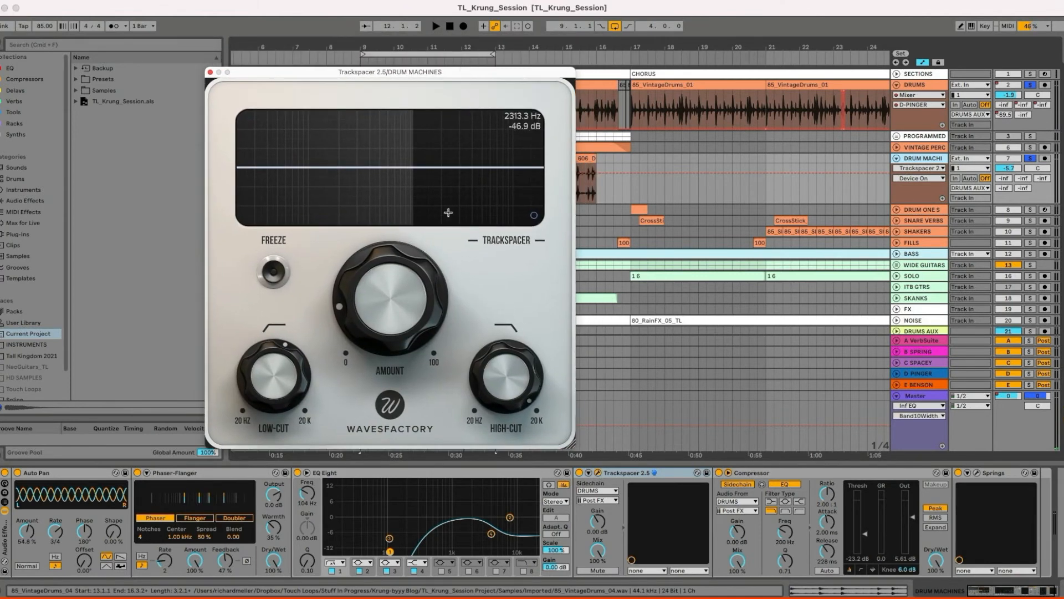
drag(364, 74, 440, 90)
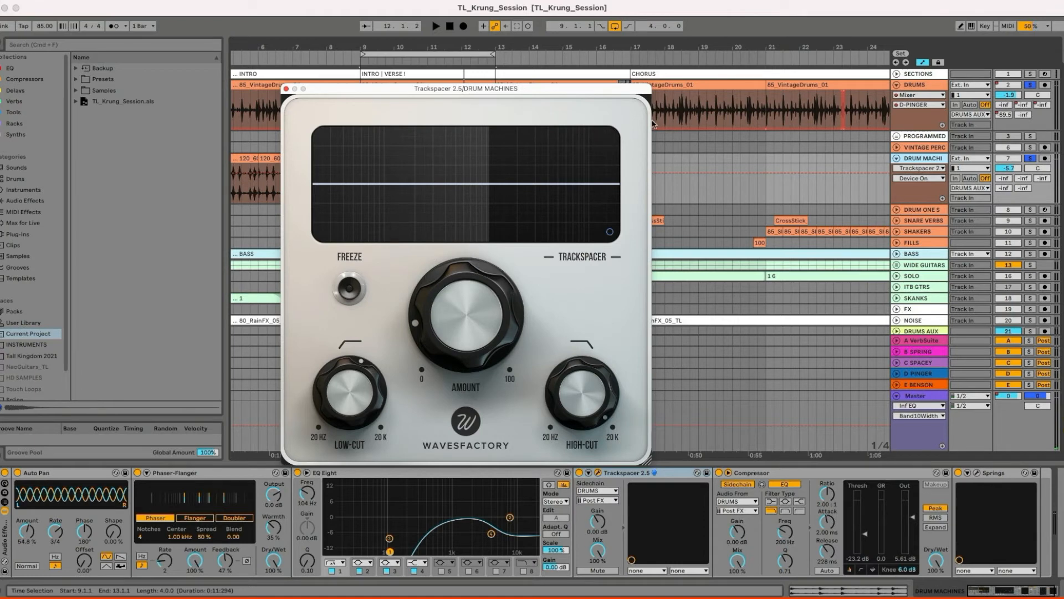
drag(613, 98, 660, 199)
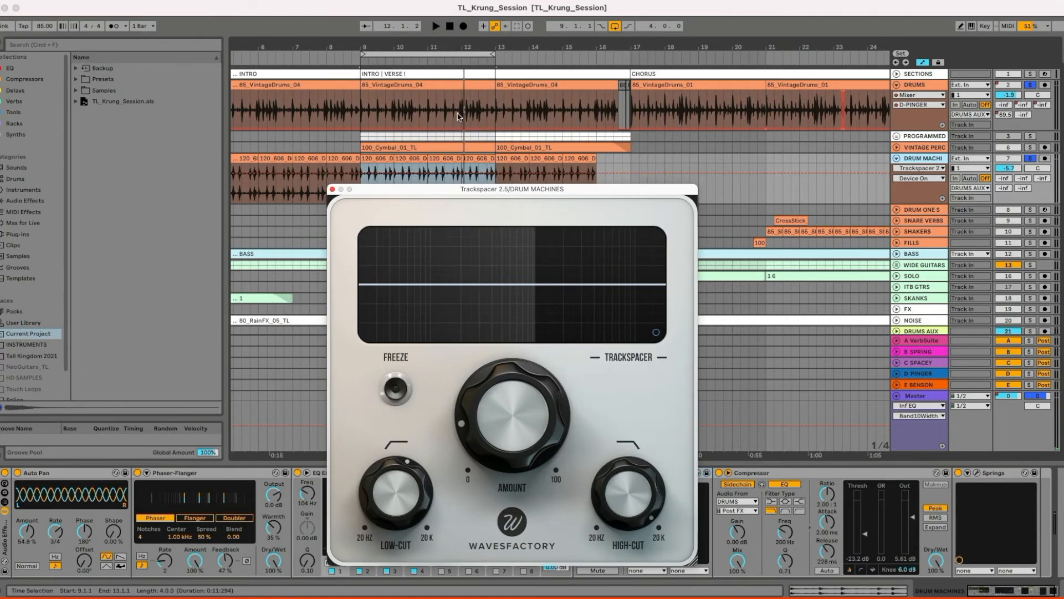
drag(411, 189, 368, 83)
Step: Lower Trackspacer's amount to 0.0 % and raise it again while playing the loop to compare the effect
mouse_move(354, 395)
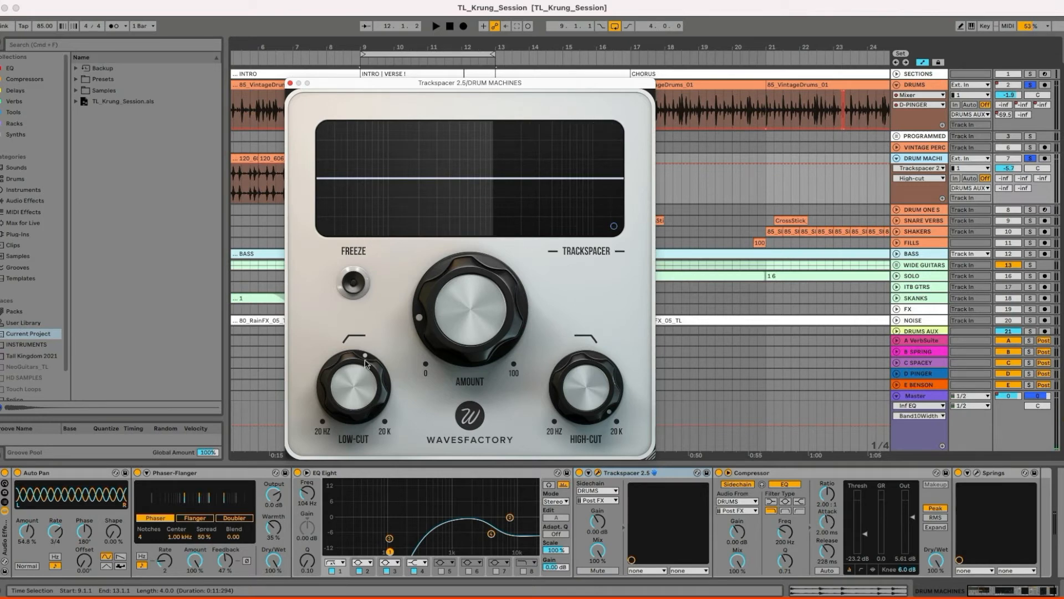
drag(343, 383, 345, 384)
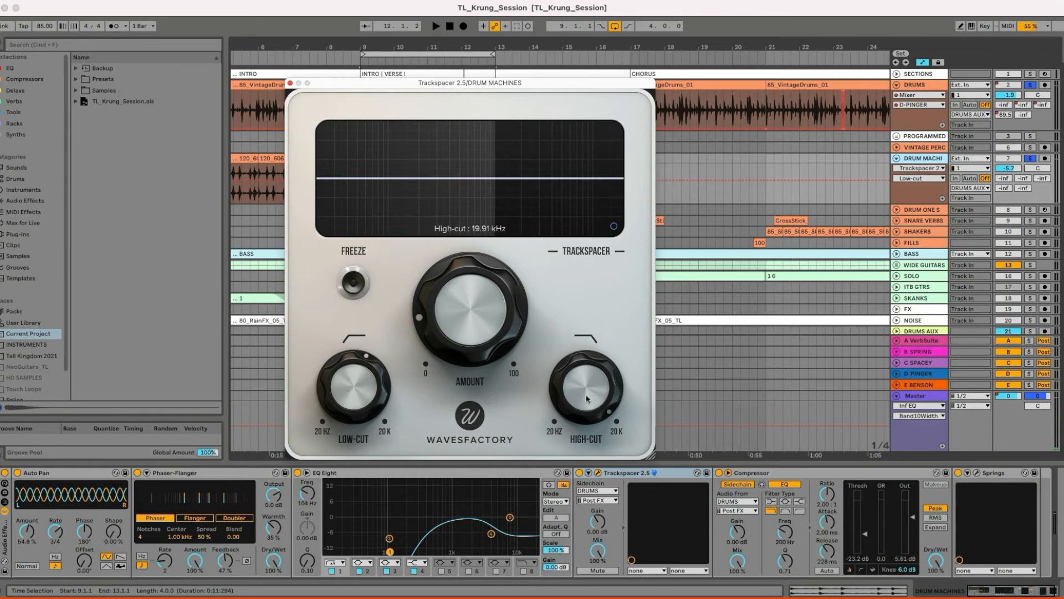
drag(440, 287, 447, 355)
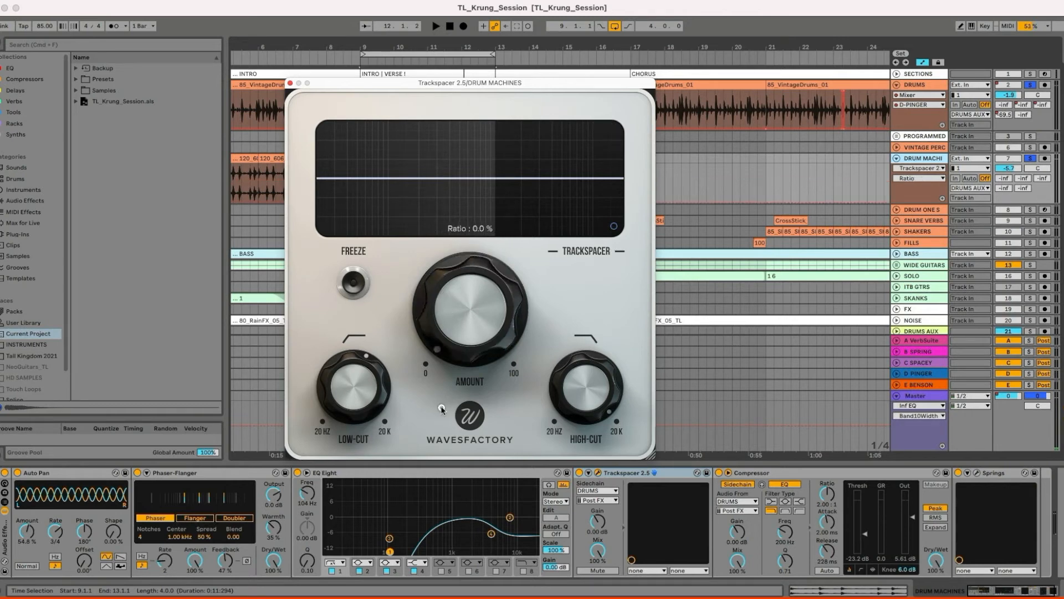
key(space)
drag(450, 356, 443, 312)
key(space)
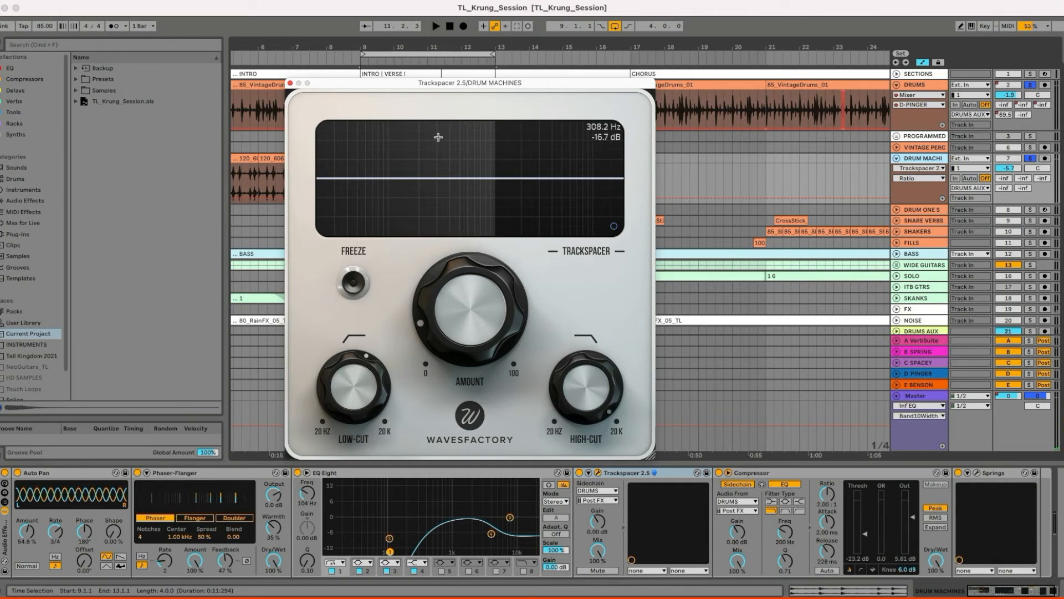
Step: Replay the loop from bar 9 while watching Trackspacer's sidechain curve, and close its window
mouse_move(444, 336)
click(579, 394)
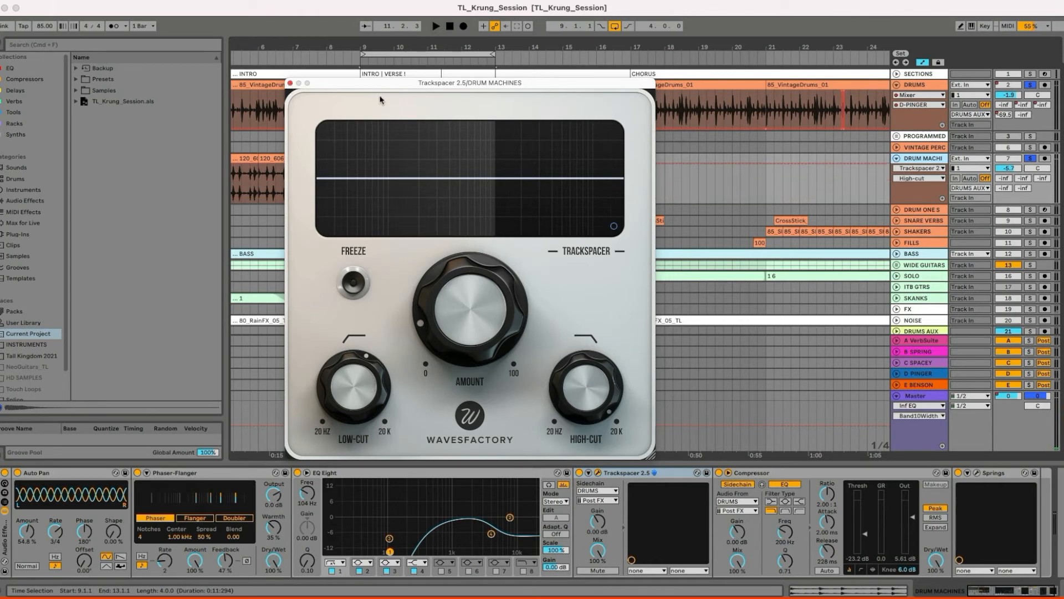
drag(382, 84, 375, 164)
key(space)
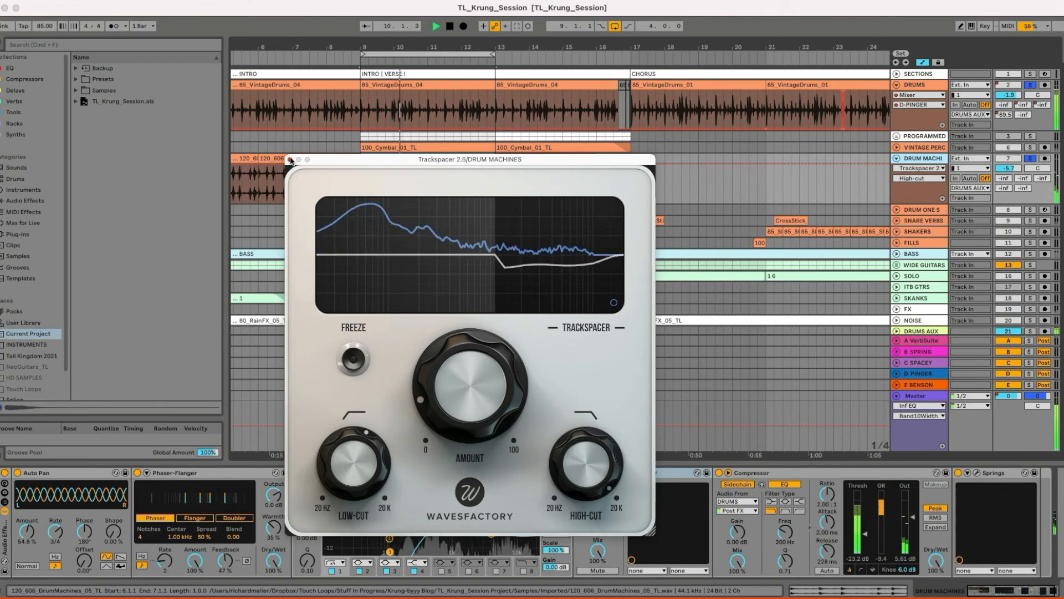
key(space)
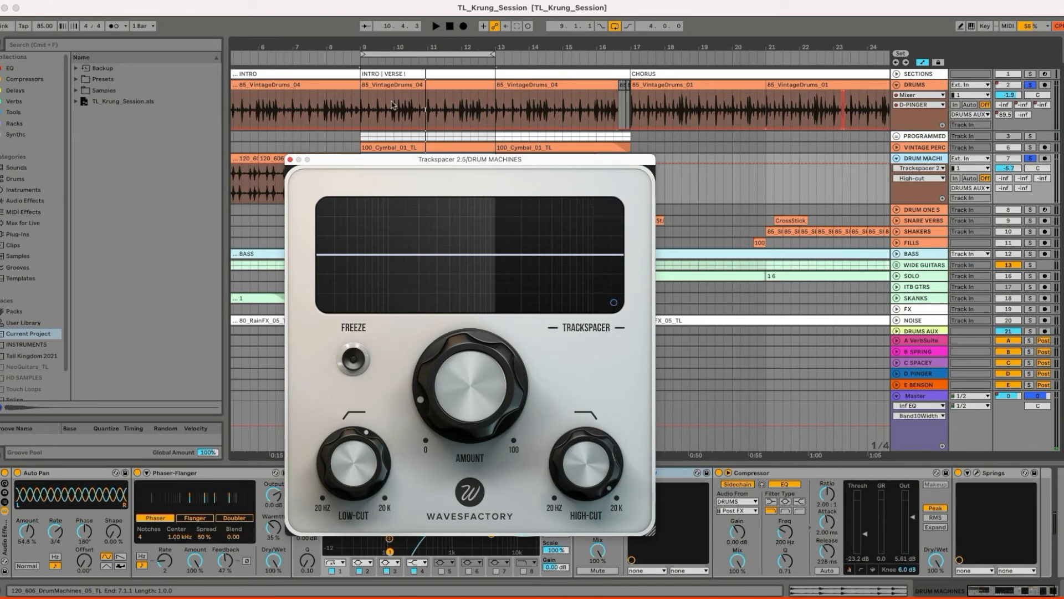
click(290, 159)
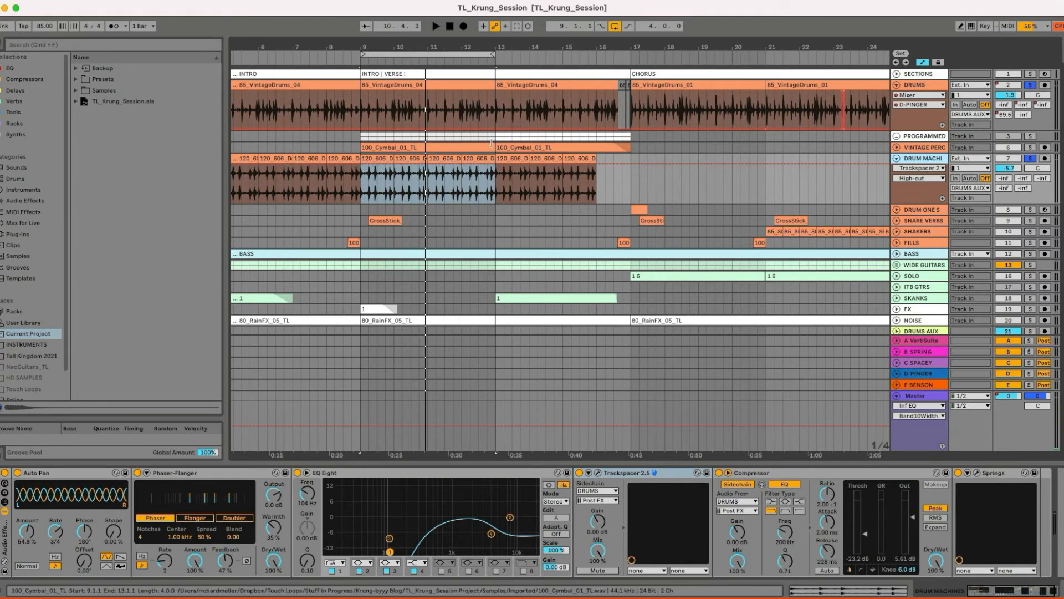
Step: Solo the unfolded VINTAGE PERC track and play its 100_Cymbal_01_TL clip from bar 9 with the other drums
click(912, 148)
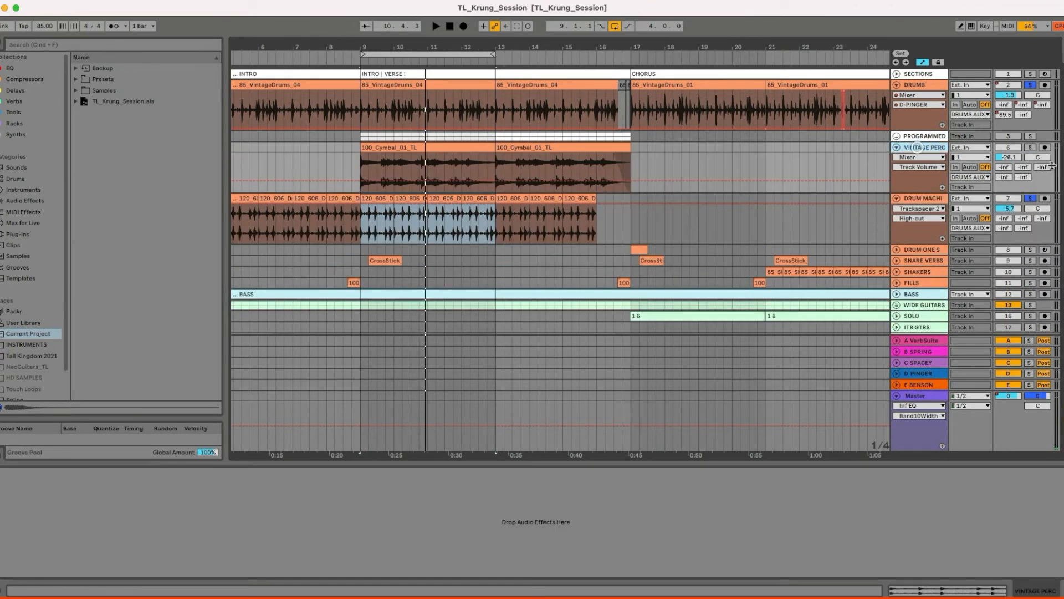
click(1030, 148)
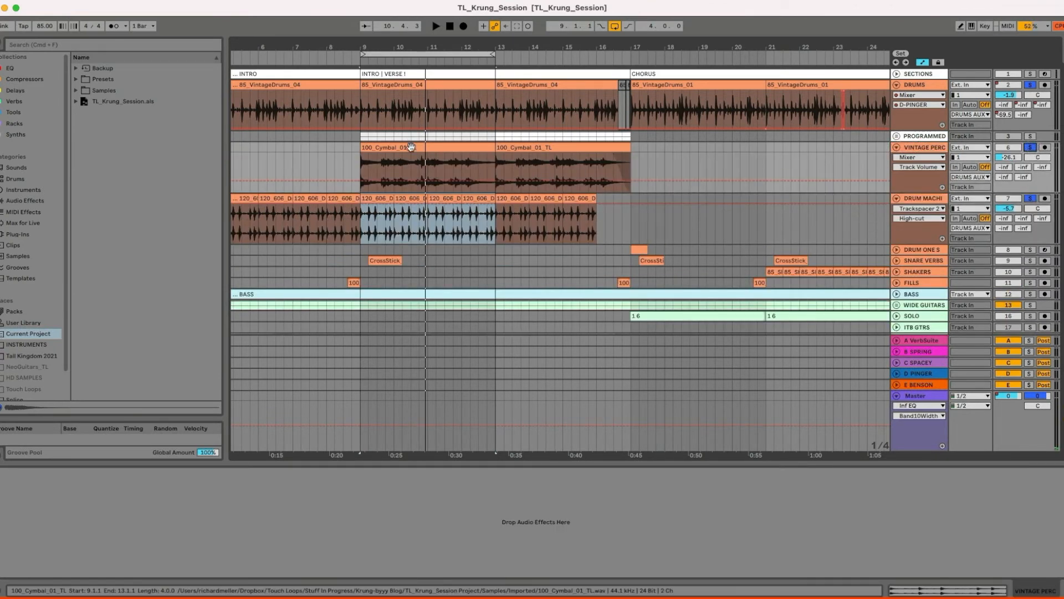
key(Up)
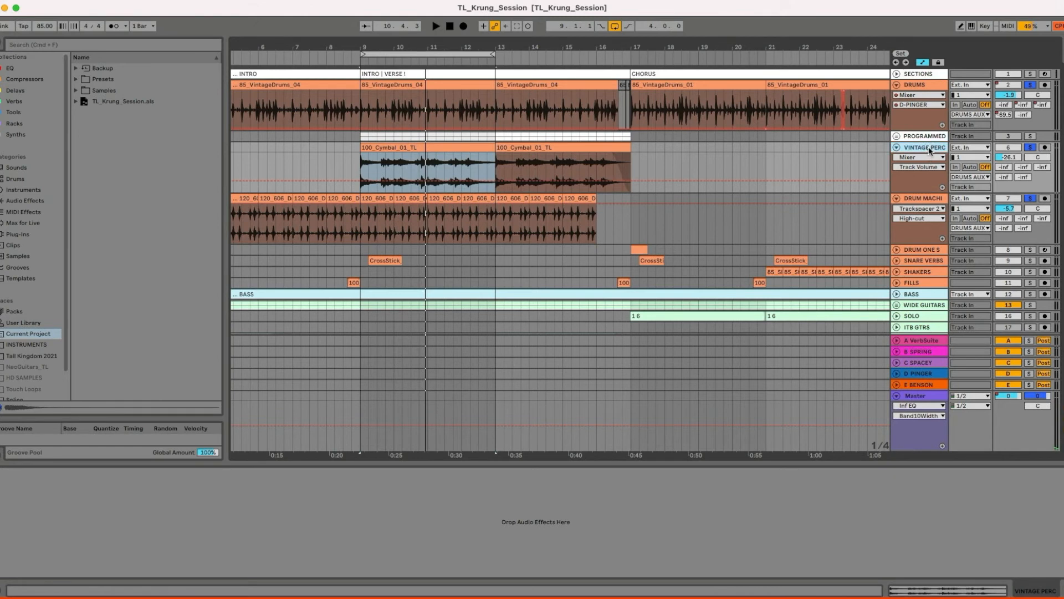
key(space)
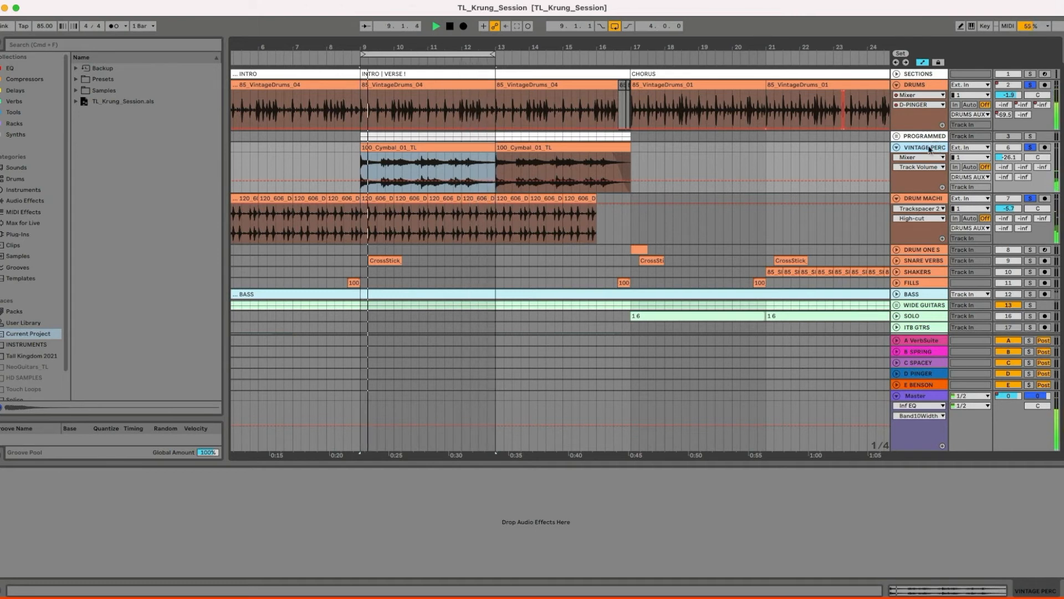
key(space)
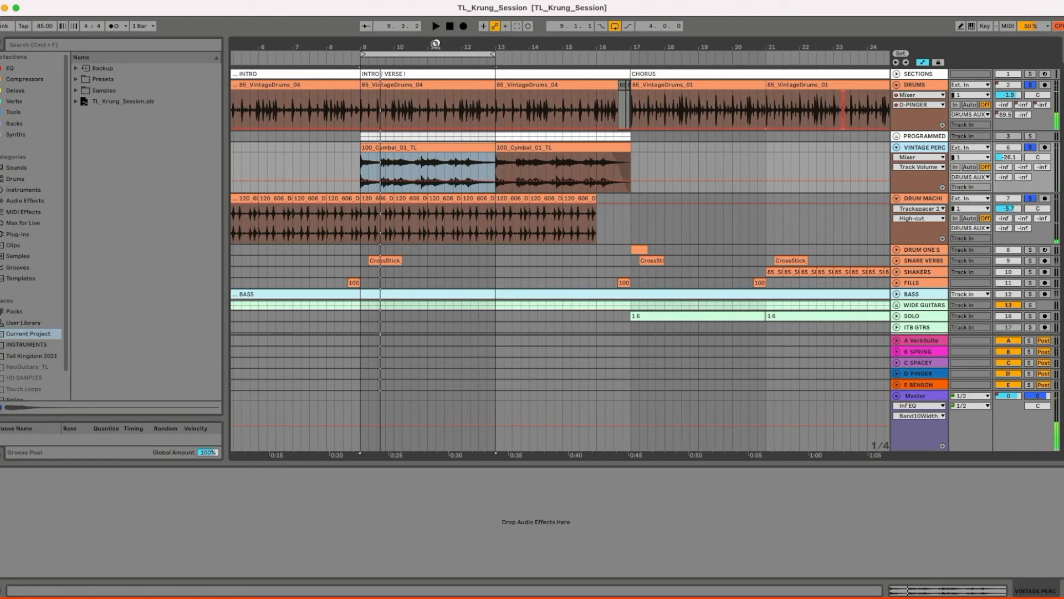
Step: Mark the empty intro stretch on VINTAGE PERC and reselect the 100_Cymbal_01_TL clip at bar 9
drag(435, 45, 435, 38)
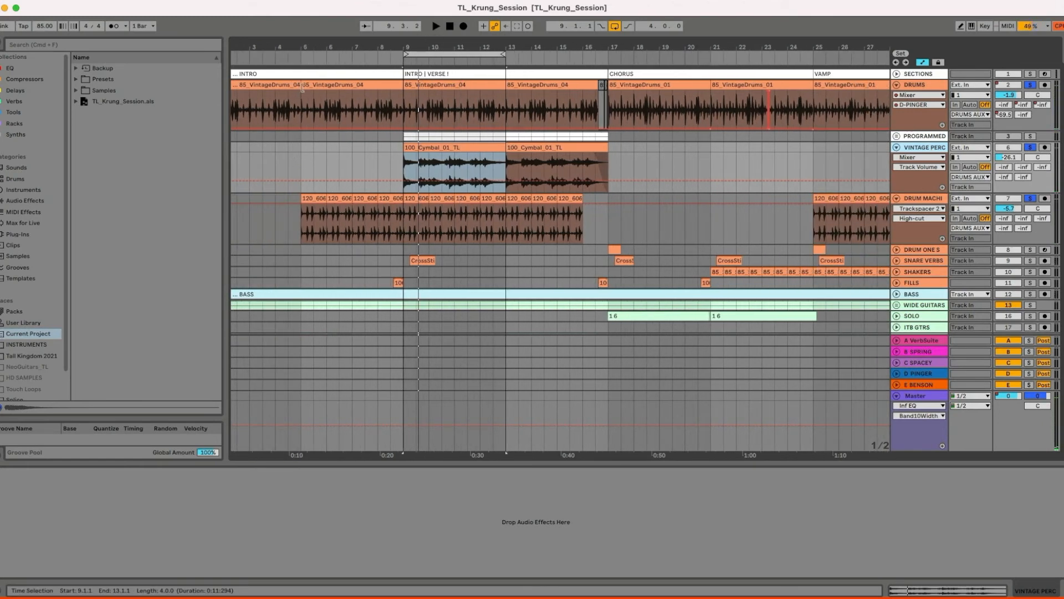
drag(311, 50, 309, 43)
drag(244, 166, 420, 154)
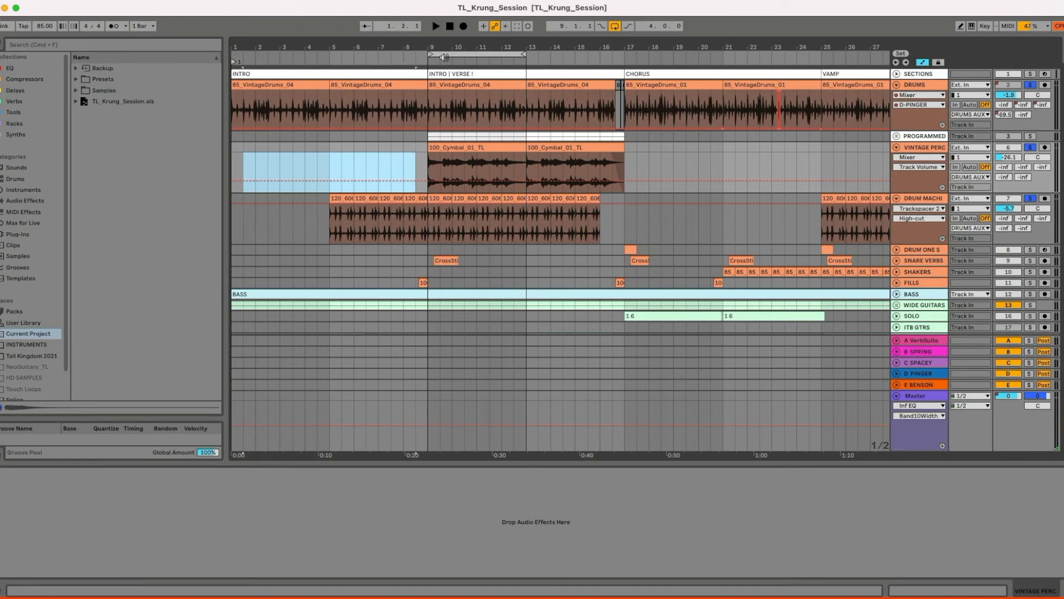
click(459, 145)
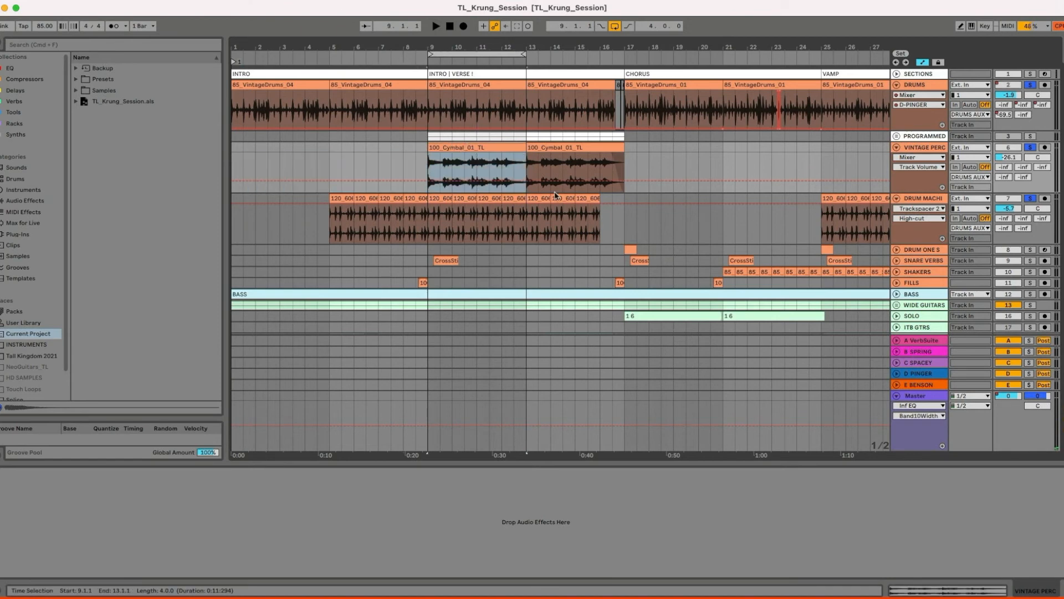
Step: Play the chorus from the 85_VintageDrums_01 clip at bar 17 with the whole drum bus soloed through DRUMS AUX
drag(427, 49, 426, 75)
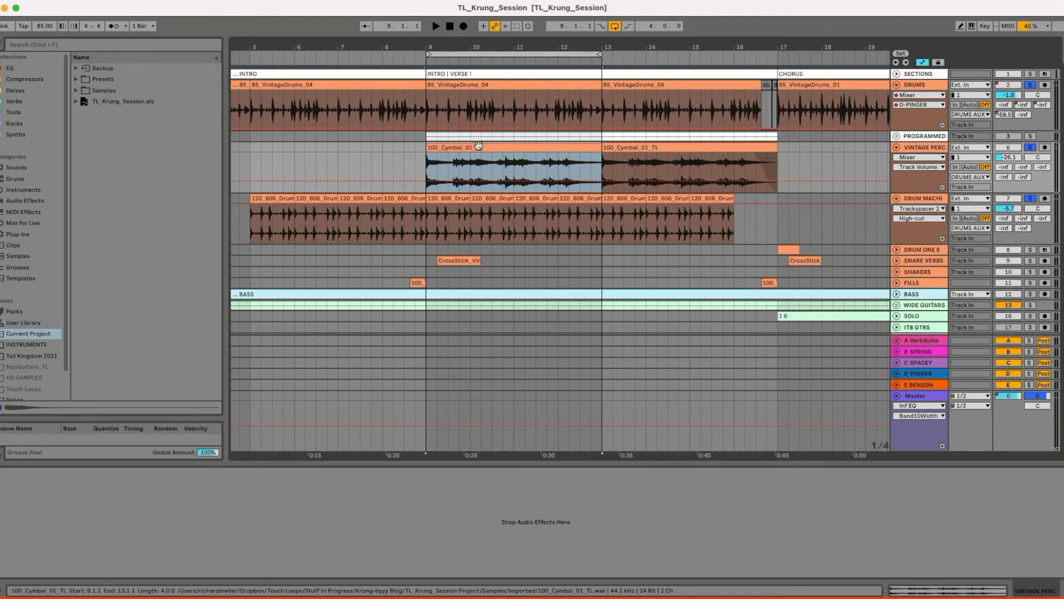
drag(527, 53, 499, 47)
click(486, 85)
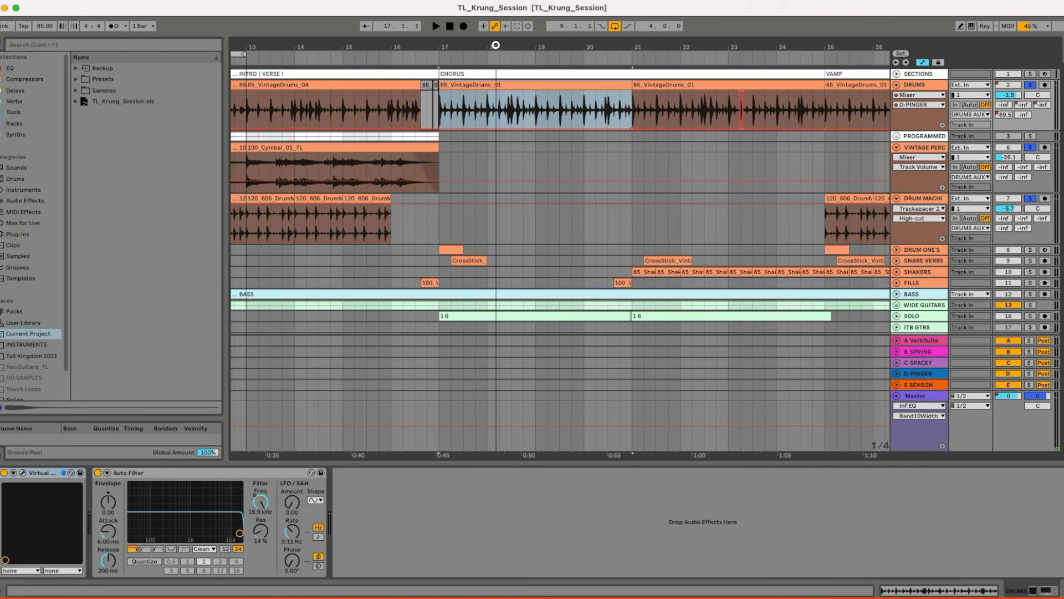
key(space)
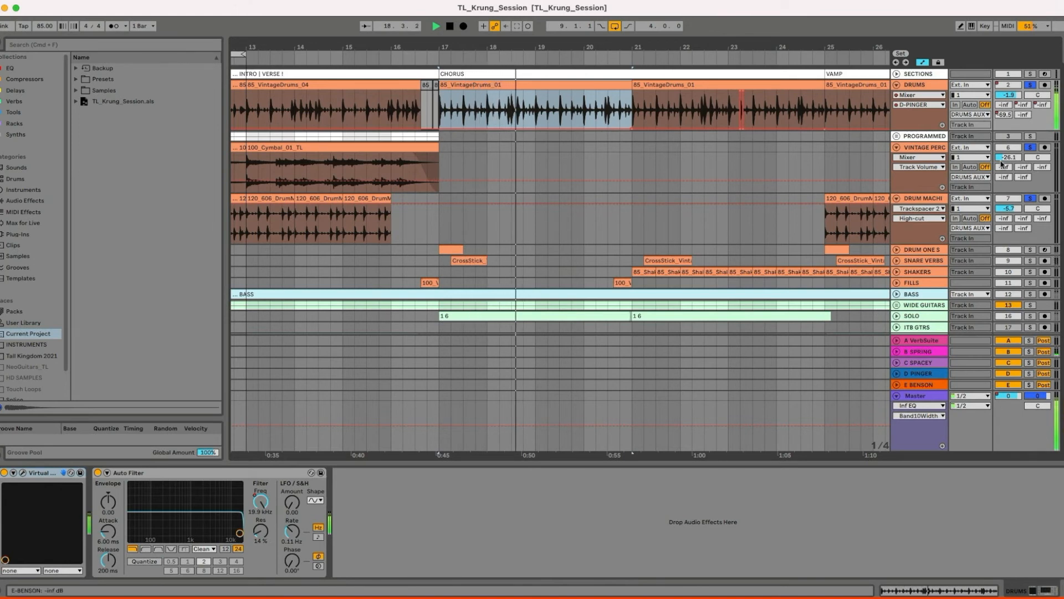
scroll(1008, 296, down, 3)
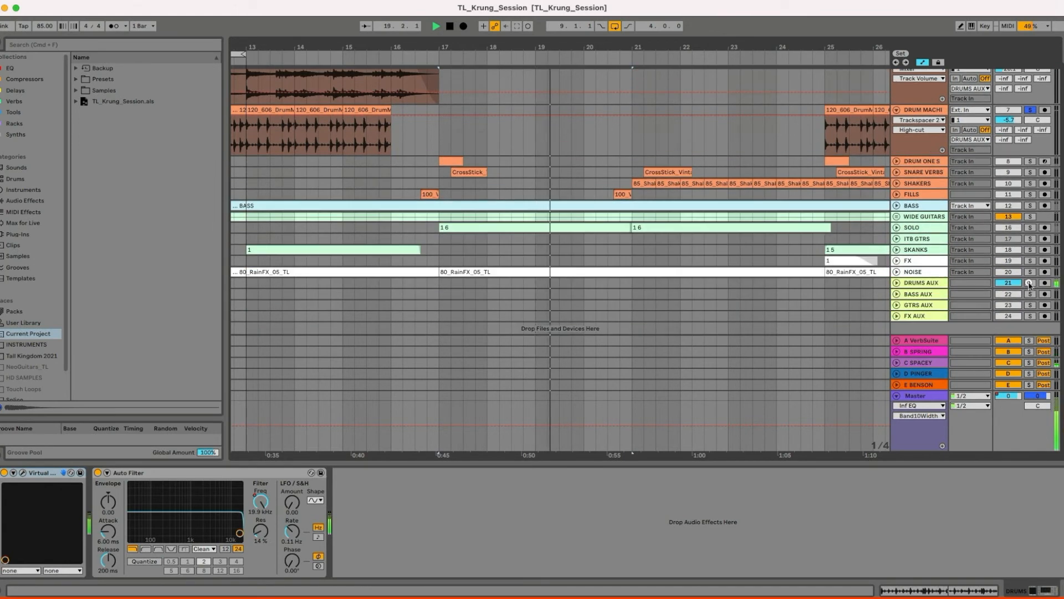
scroll(681, 151, up, 3)
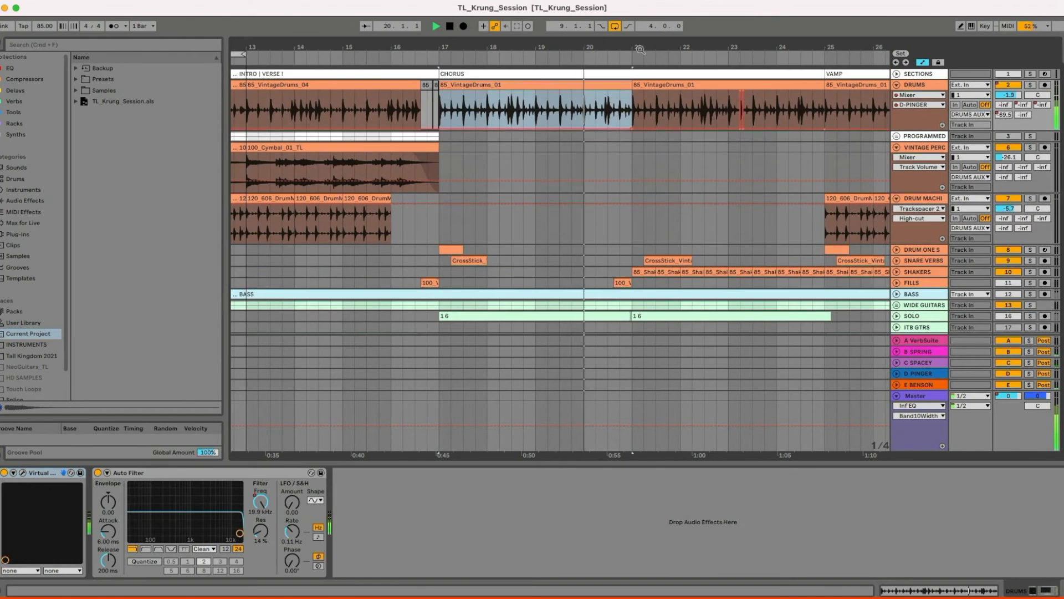
drag(643, 42, 523, 37)
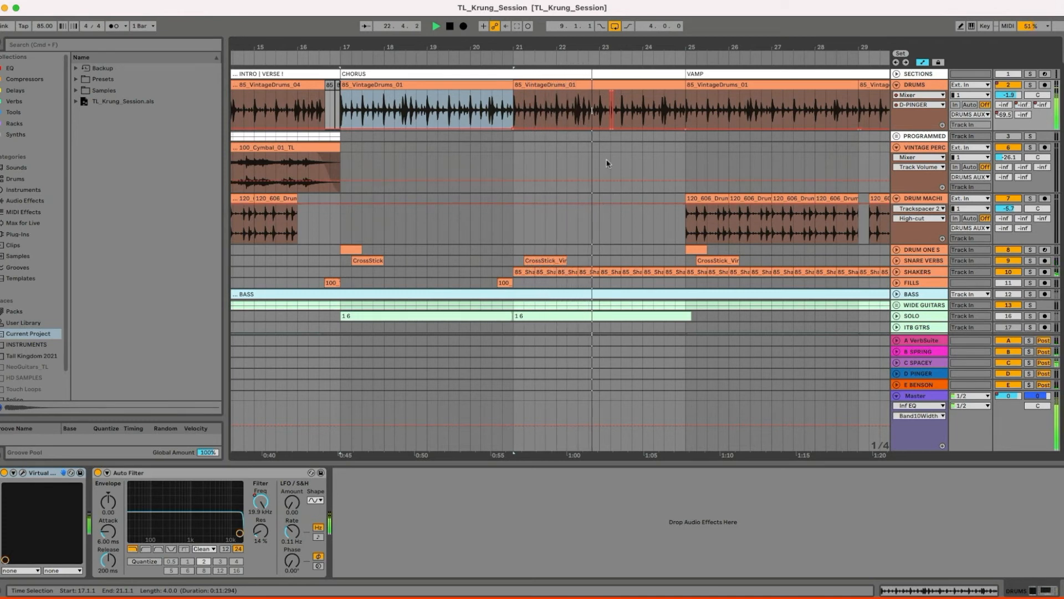
key(space)
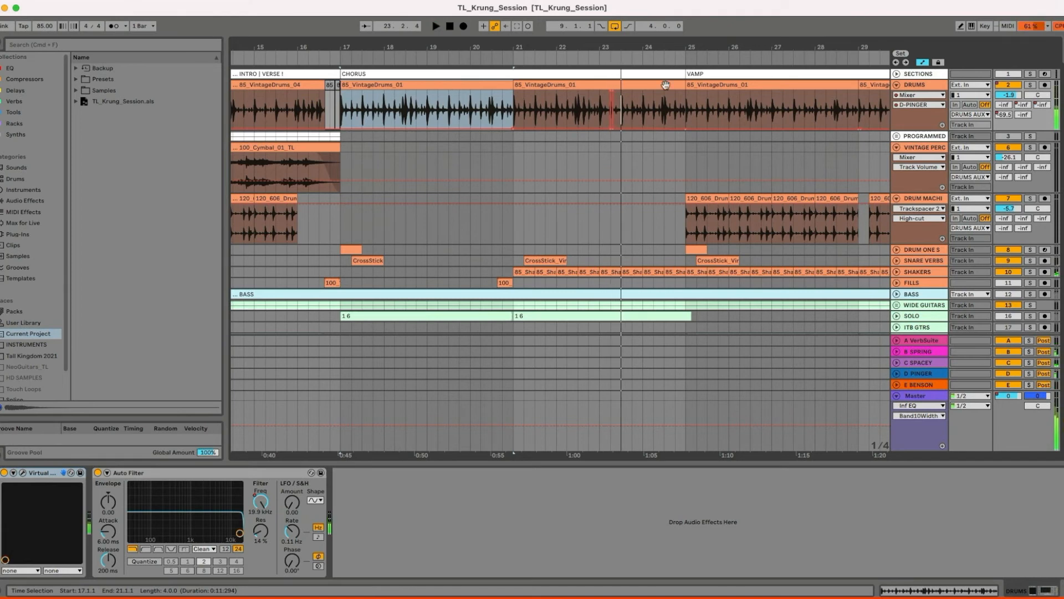
Step: Select the DRUMS clip at the start of the VAMP at bar 25, and the first drum machine clip below it
drag(631, 44, 590, 30)
click(617, 156)
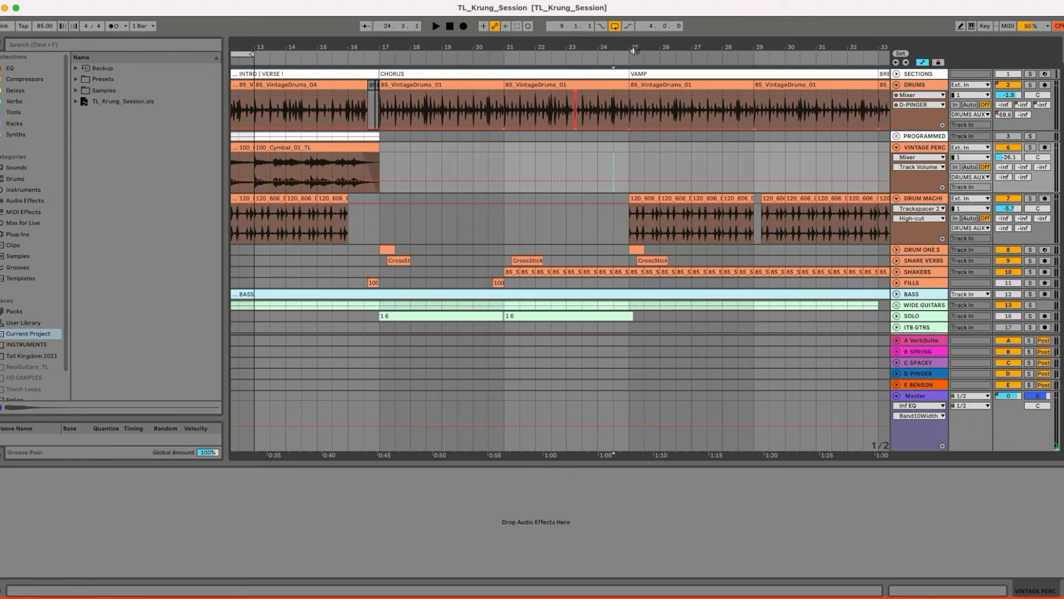
mouse_move(657, 46)
mouse_down()
mouse_move(625, 33)
mouse_move(643, 46)
mouse_up()
click(544, 86)
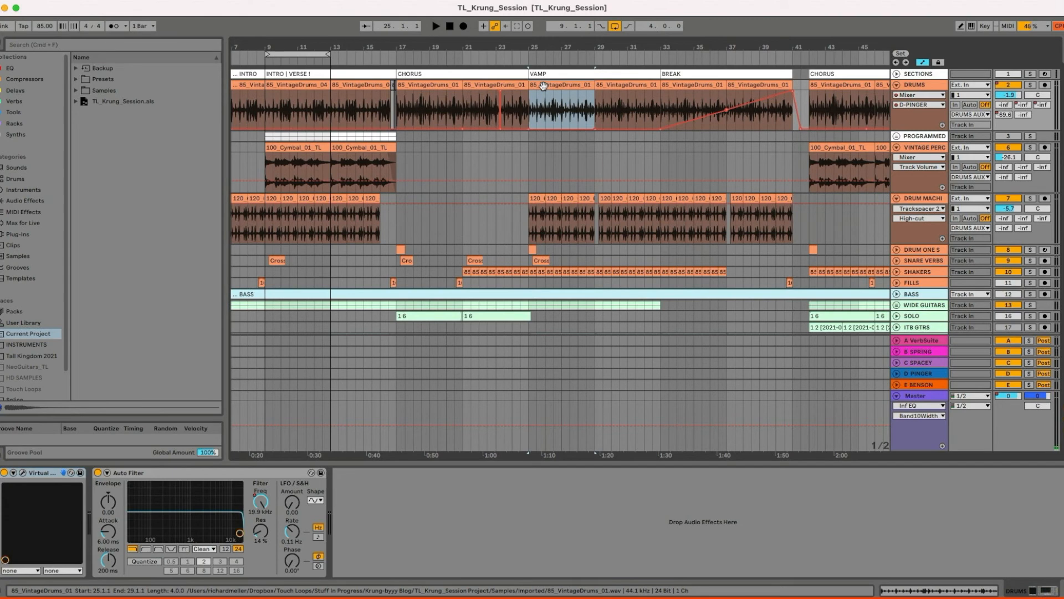
drag(567, 43, 567, 63)
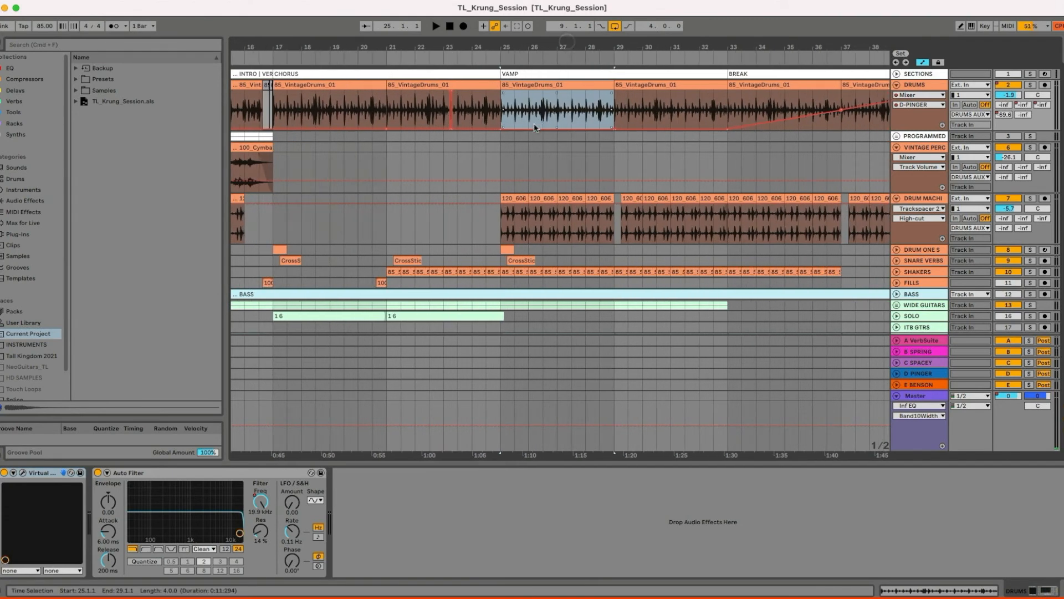
click(507, 199)
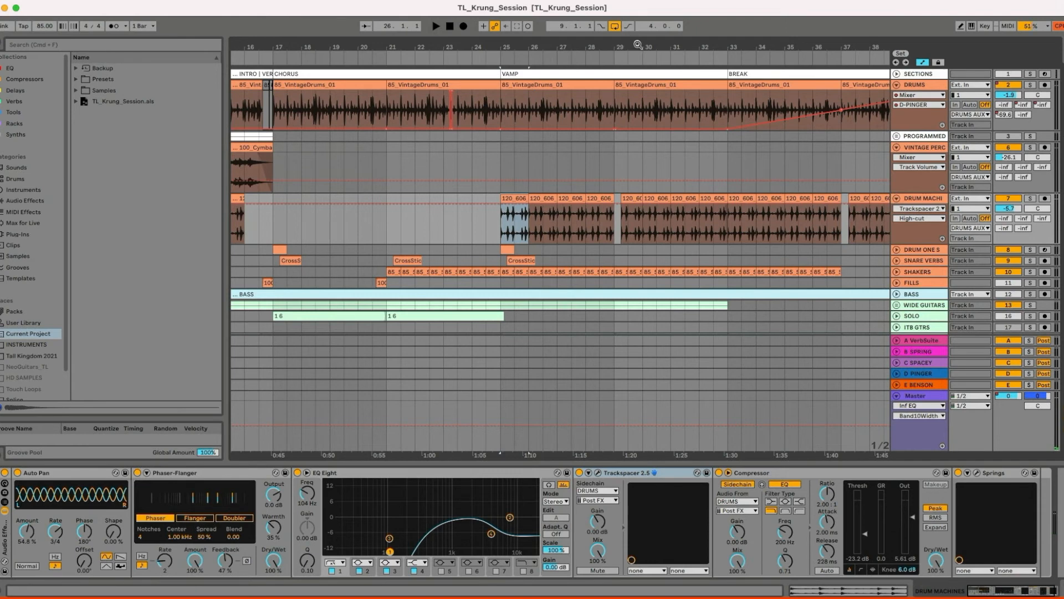
Step: Inspect the D-PINGER send automation on DRUMS during the BREAK, and display the track's Auto Filter frequency automation instead
drag(638, 44, 636, 41)
drag(664, 110, 664, 112)
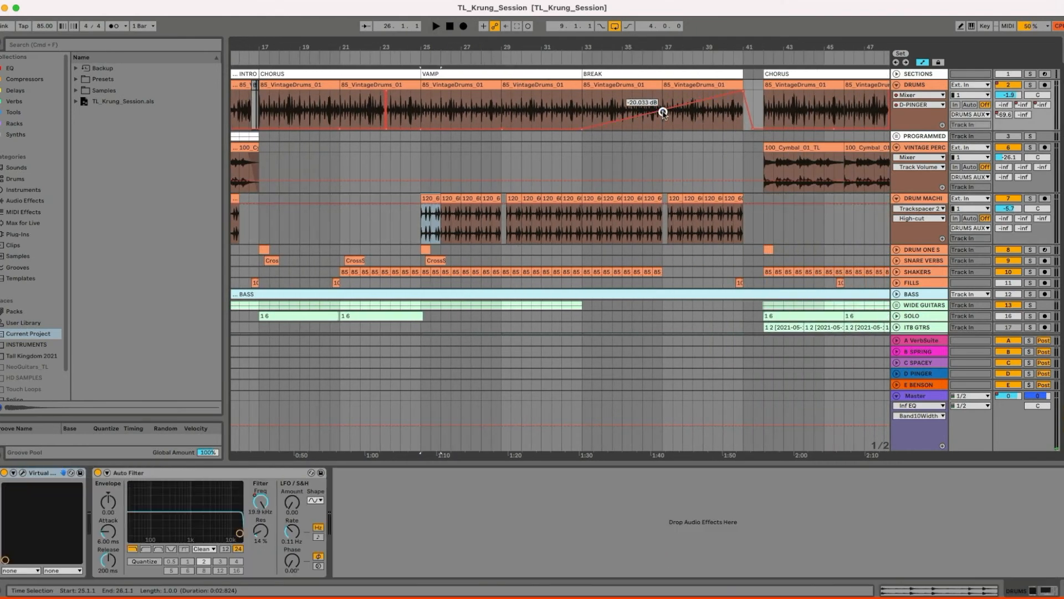
click(911, 85)
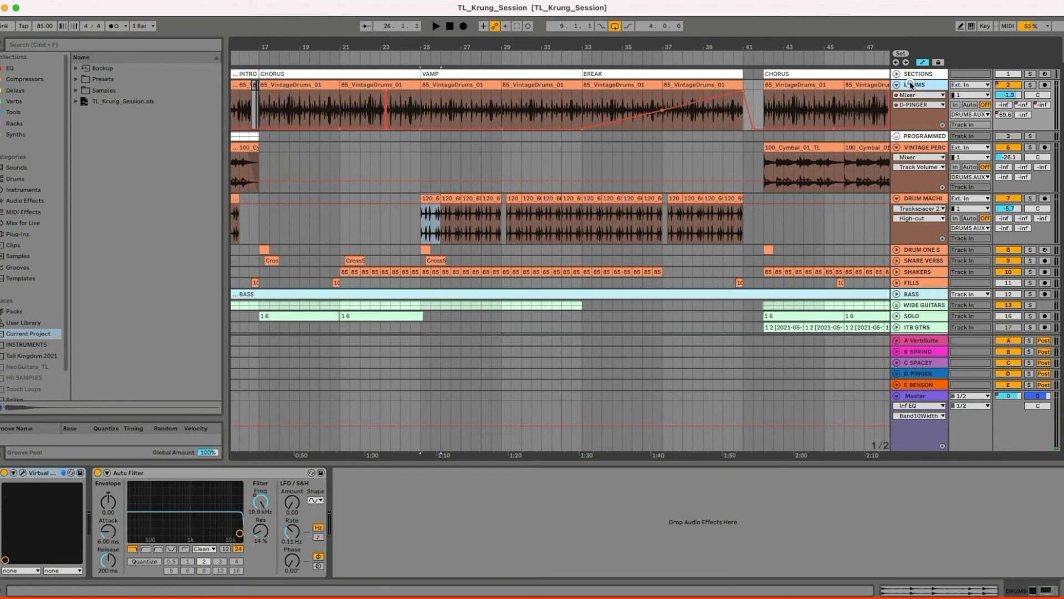
click(262, 503)
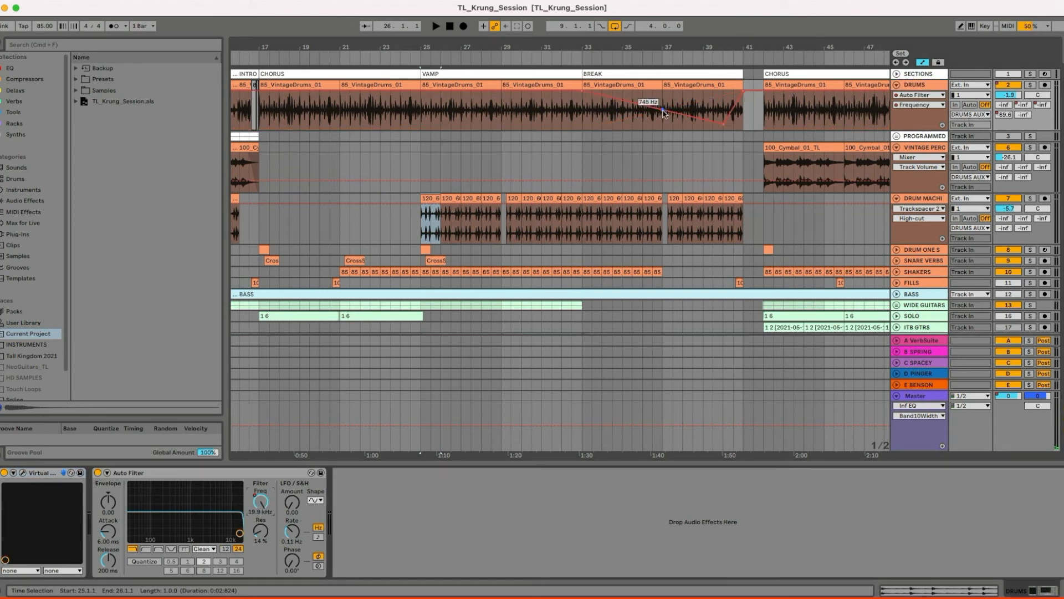
Step: Play the BREAK from the DRUMS clip at bar 33, viewing the drum machine effects and the DRUMS Auto Filter sweep
click(633, 84)
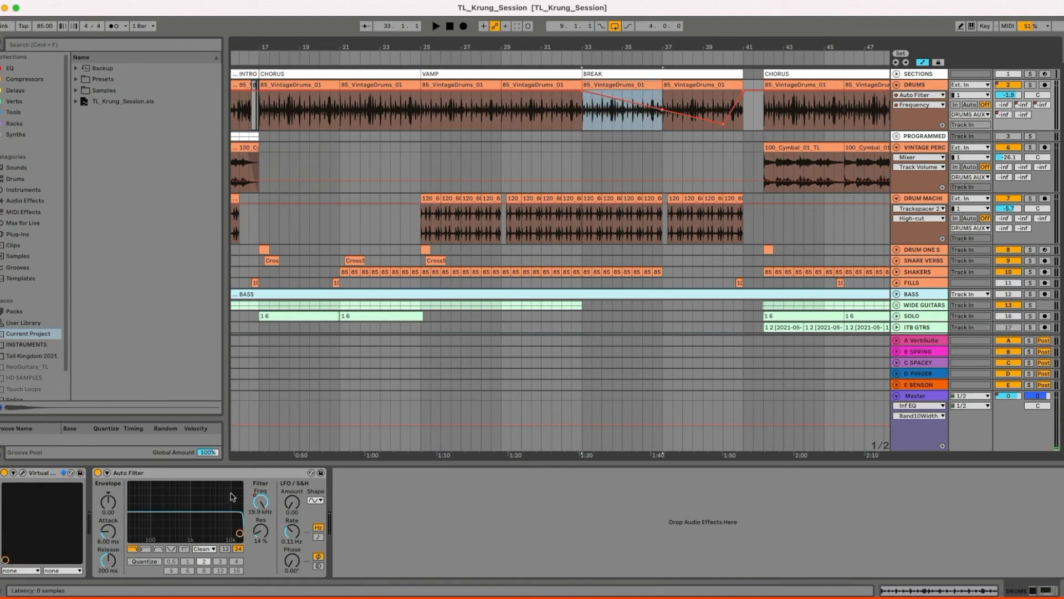
key(space)
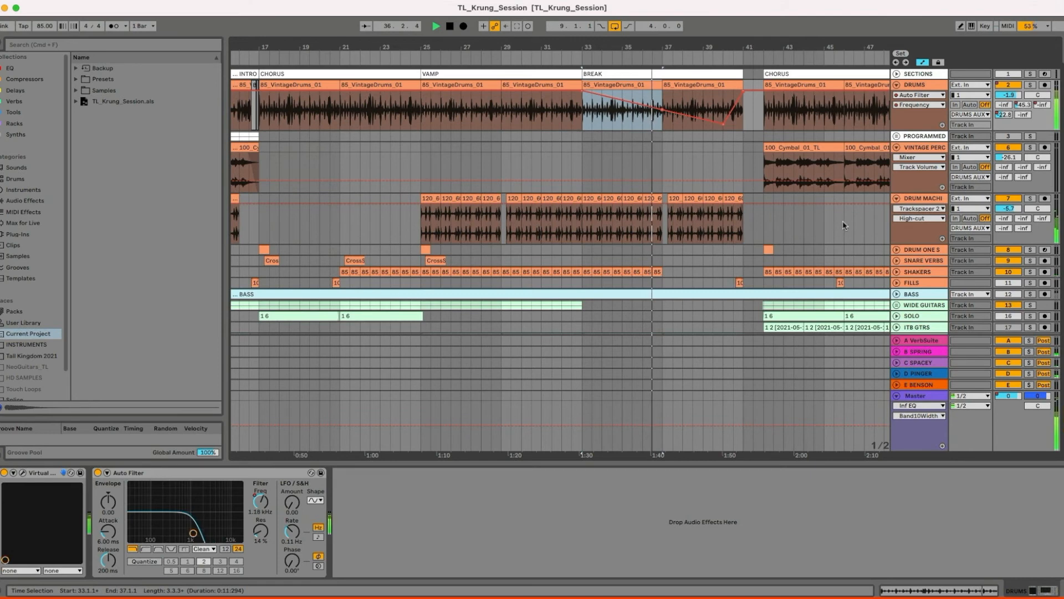
click(918, 198)
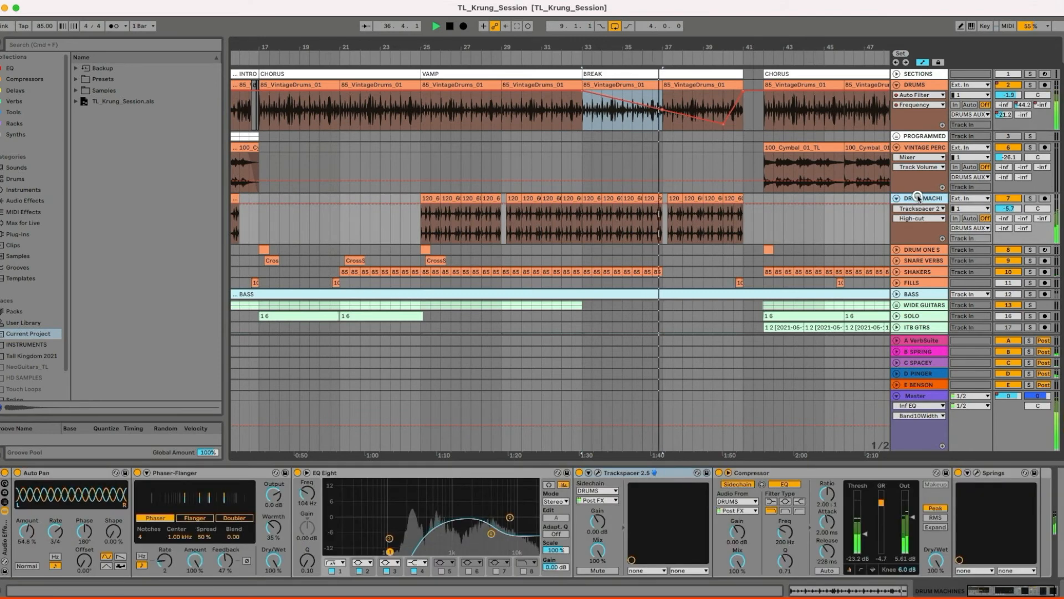
click(932, 77)
click(933, 85)
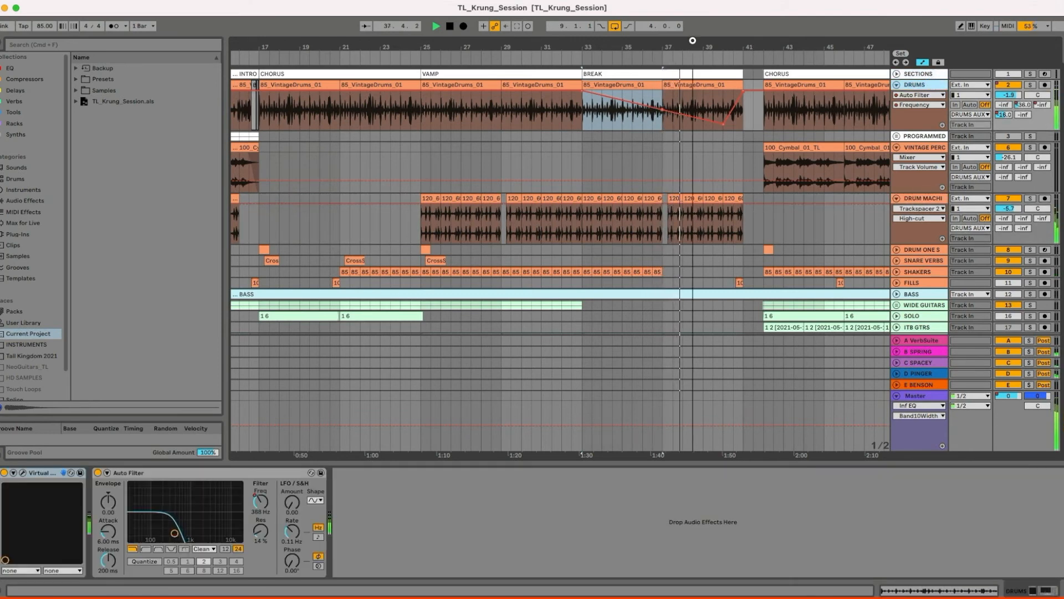
key(minus)
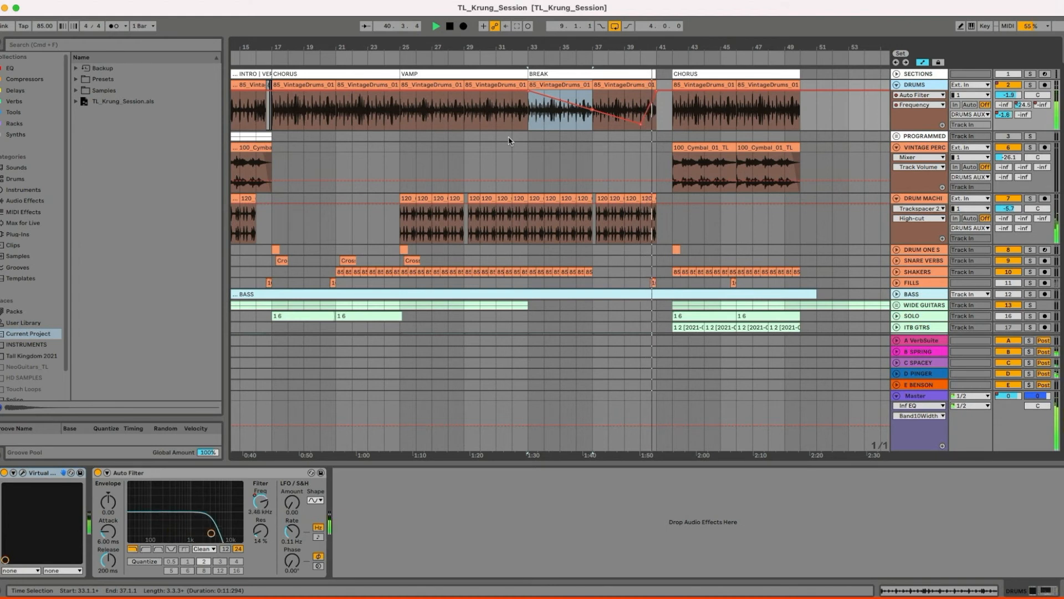
key(space)
Step: Return to bar 33 and inspect the DRUMS clip with its filter frequency automation, and the drum machine clip at the same bar
click(522, 157)
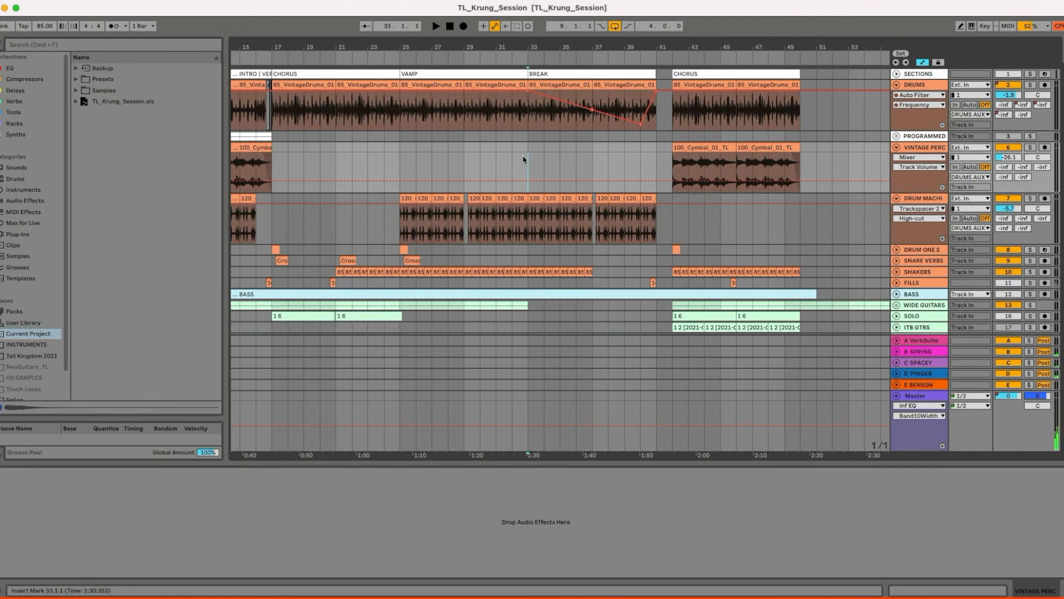
click(915, 86)
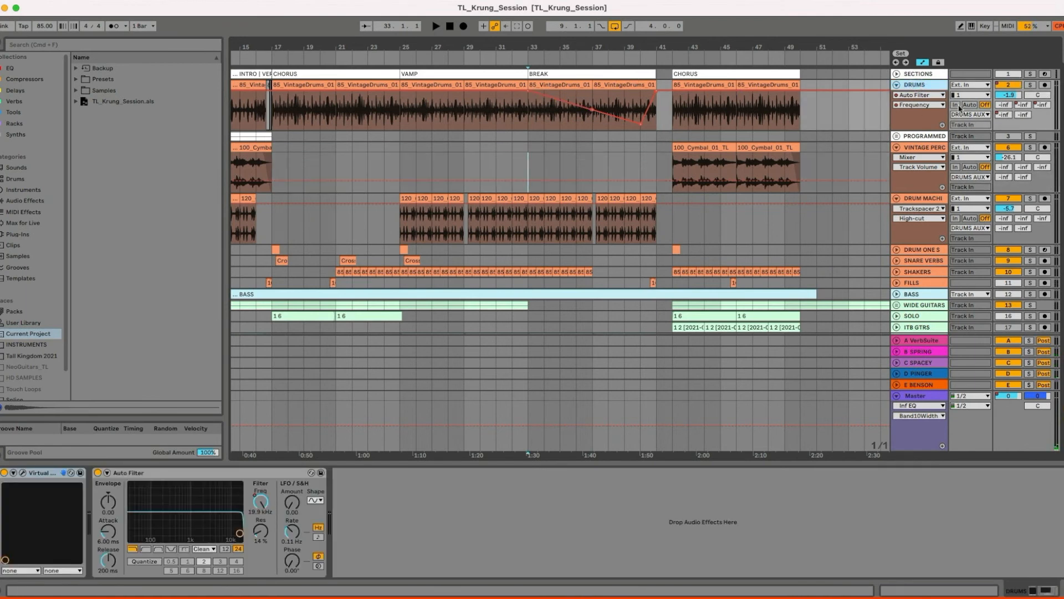
click(577, 87)
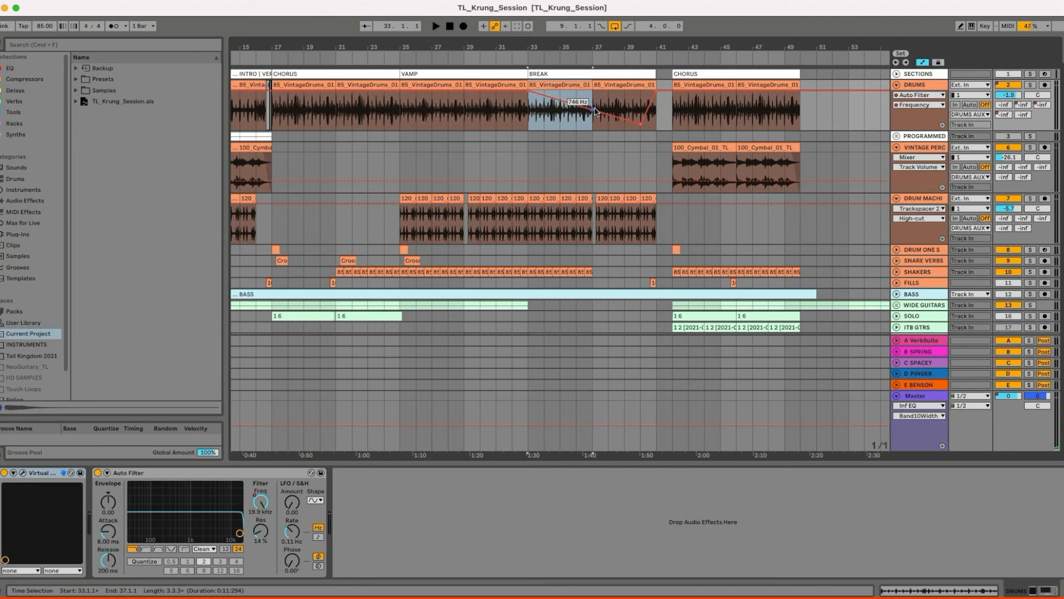
click(537, 198)
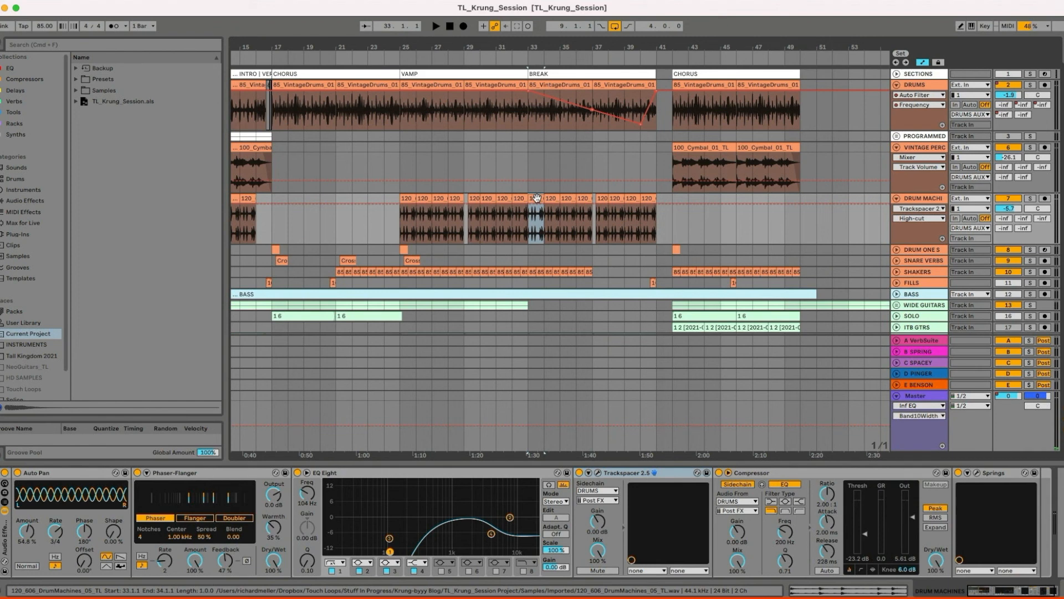
Step: Unfold the SHAKERS track to view its volume automation, and select the shaker clip in the VAMP at bar 26
drag(603, 45, 557, 72)
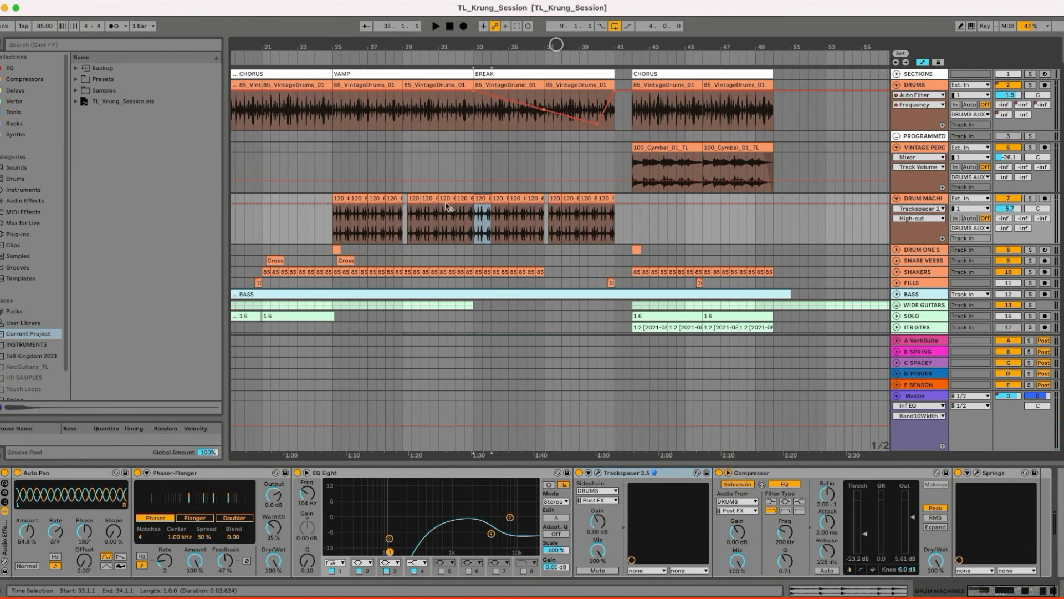
scroll(475, 179, left, 3)
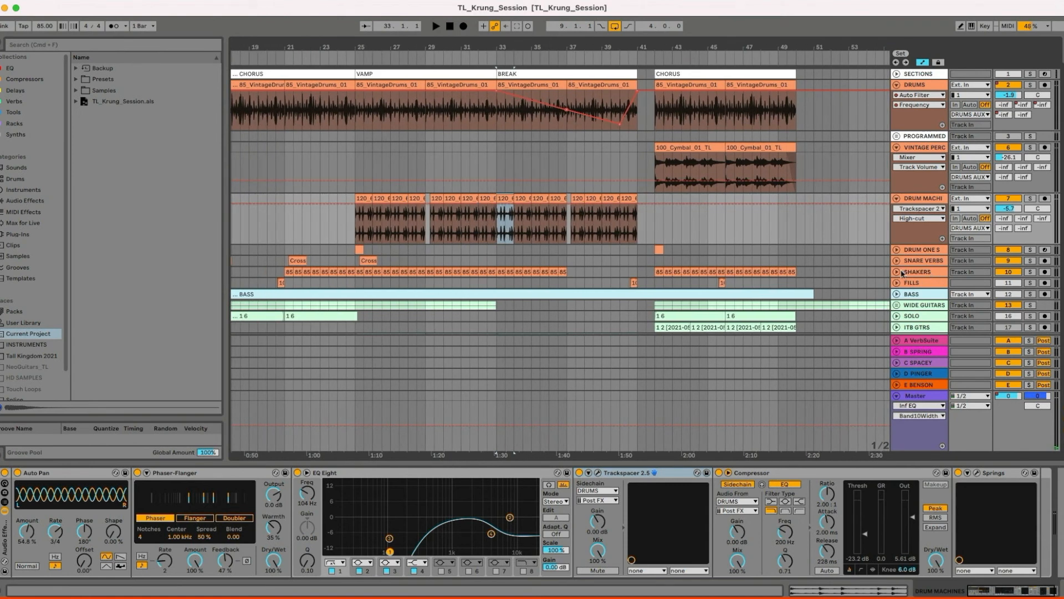
click(896, 272)
click(501, 271)
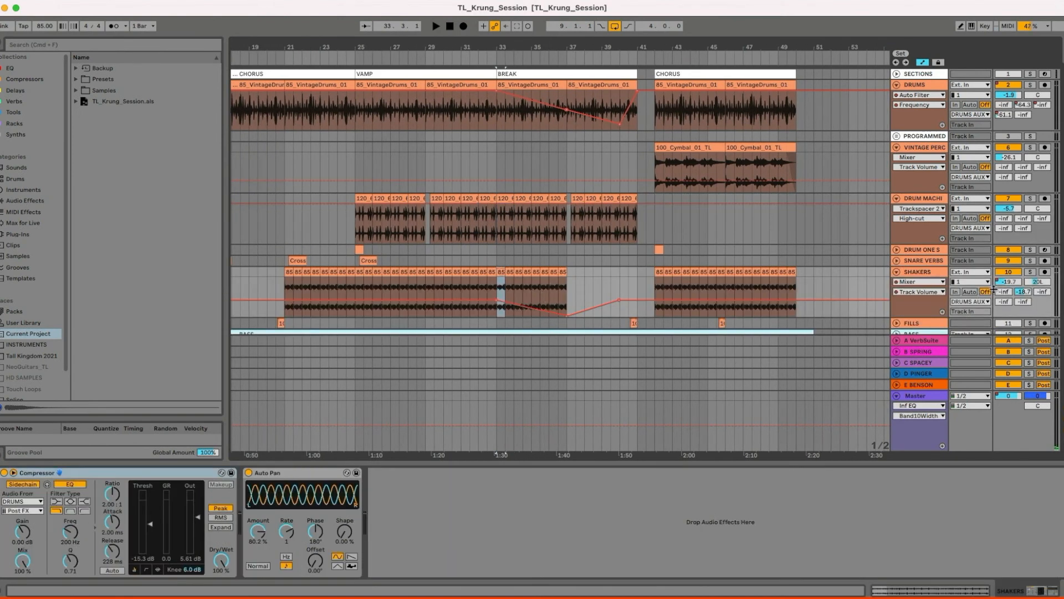
click(387, 294)
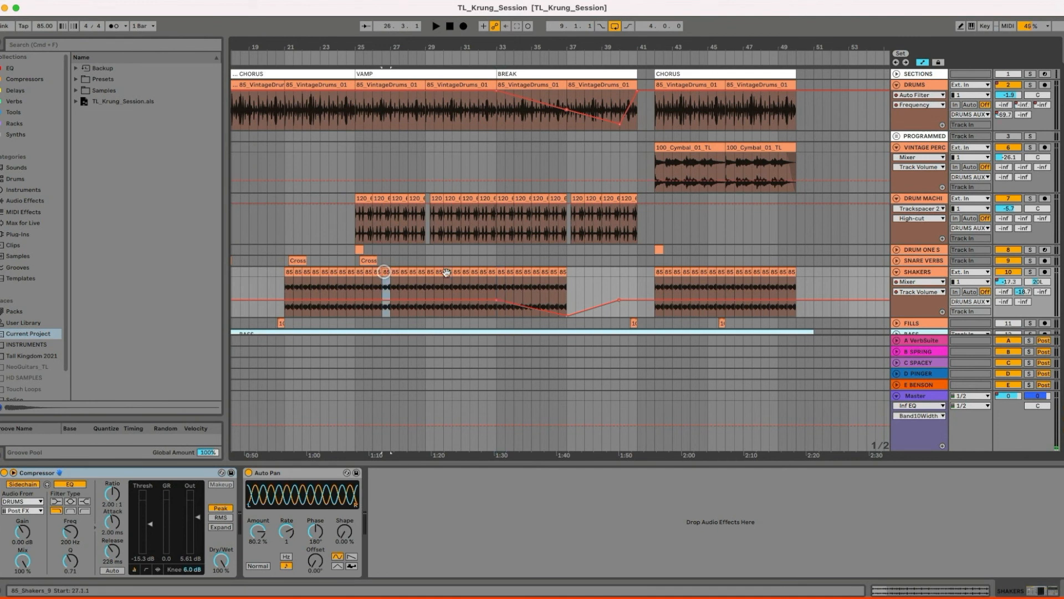
Step: Solo SHAKERS, play it from the selected clip in the VAMP, and stop playback and unsolo the track
click(1030, 271)
key(space)
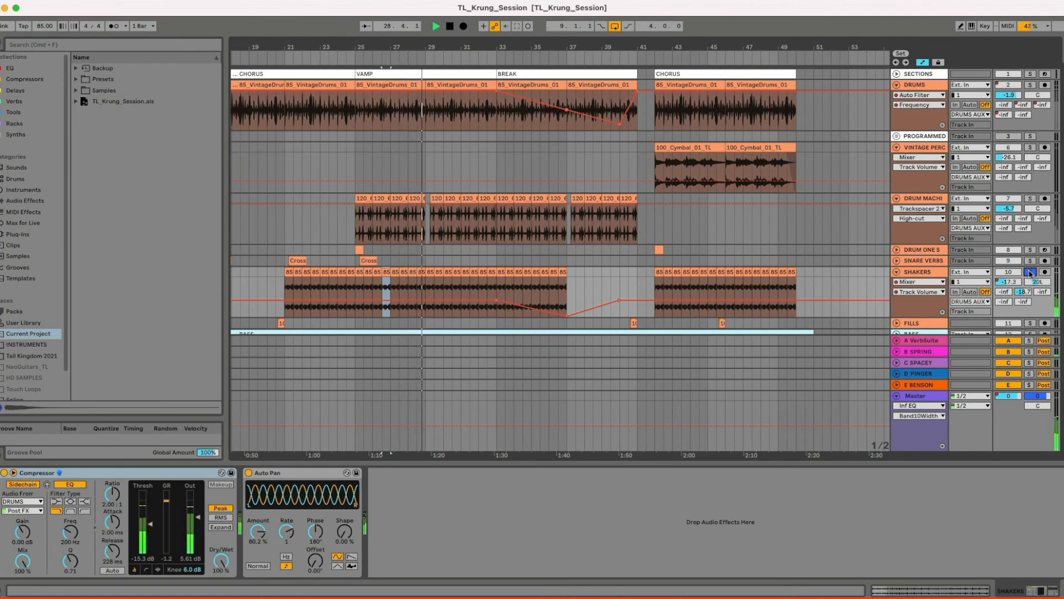
key(space)
click(1030, 273)
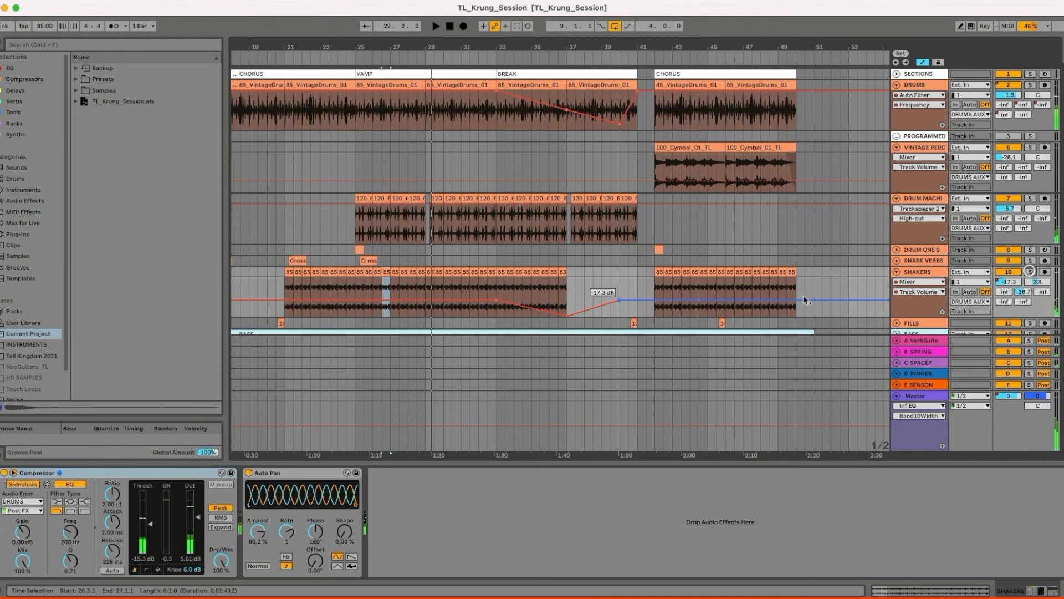
Step: Fold all the arrangement tracks and unfold only the FILLS track
click(521, 246)
scroll(523, 250, down, 1)
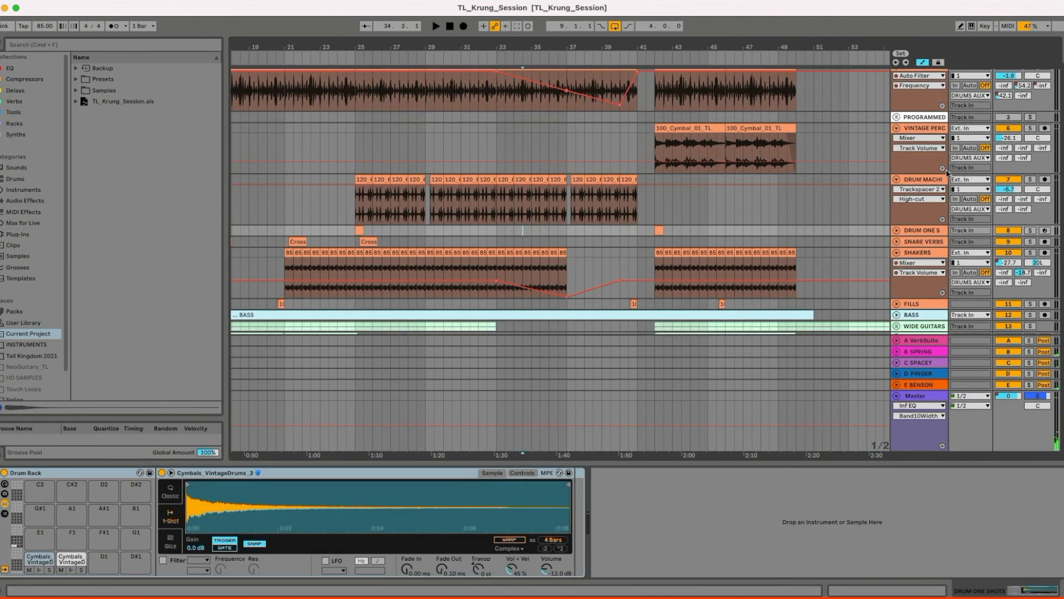
scroll(947, 173, up, 1)
scroll(819, 224, down, 2)
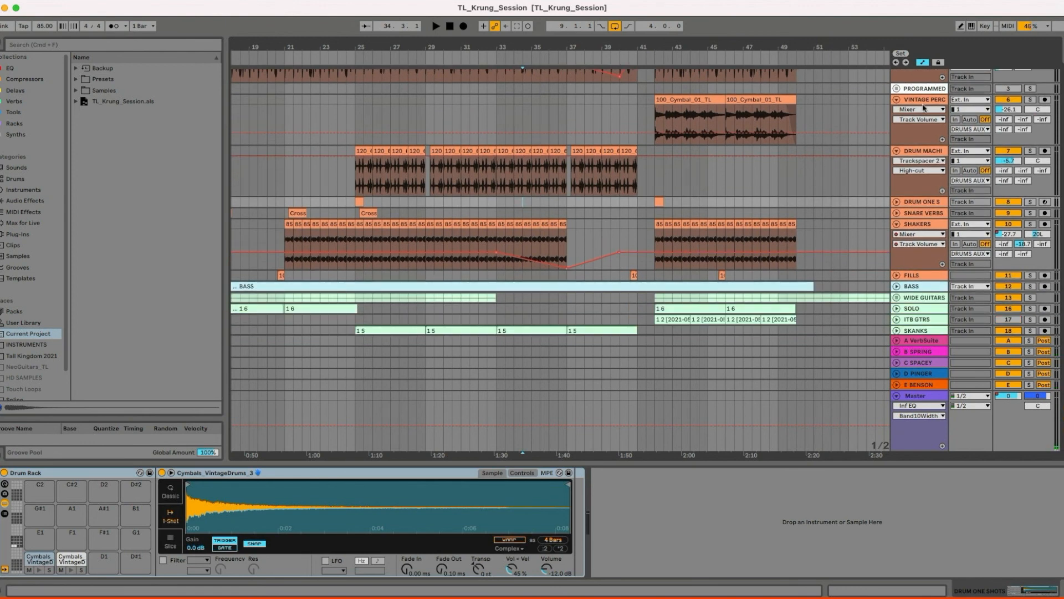
alt+click(897, 99)
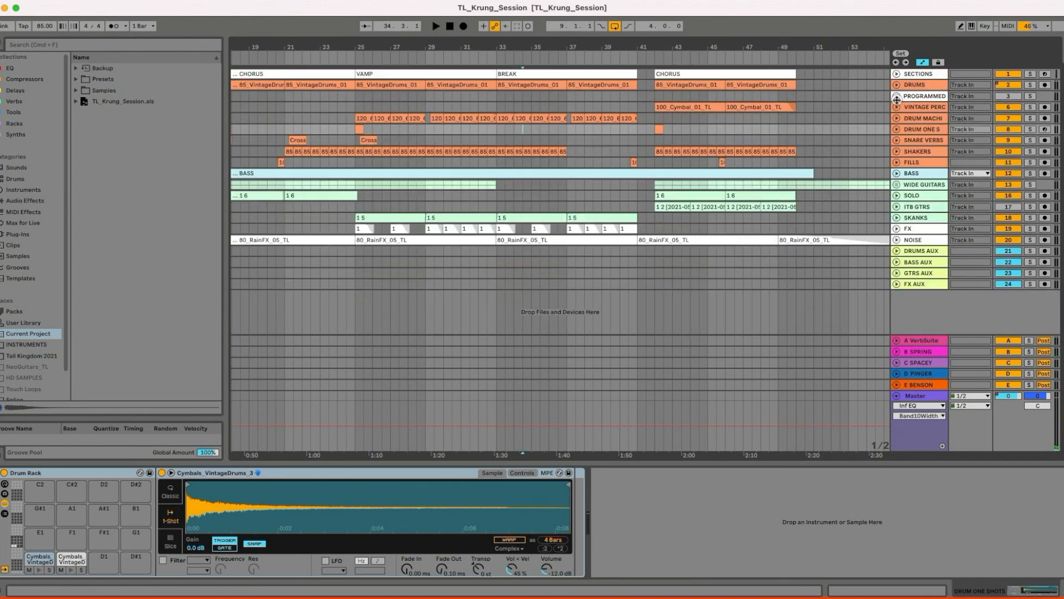
click(898, 162)
Step: Solo FILLS and select its 100_VintageDrums_17 clip at the end of the BREAK, just before bar 41
drag(660, 44, 656, 44)
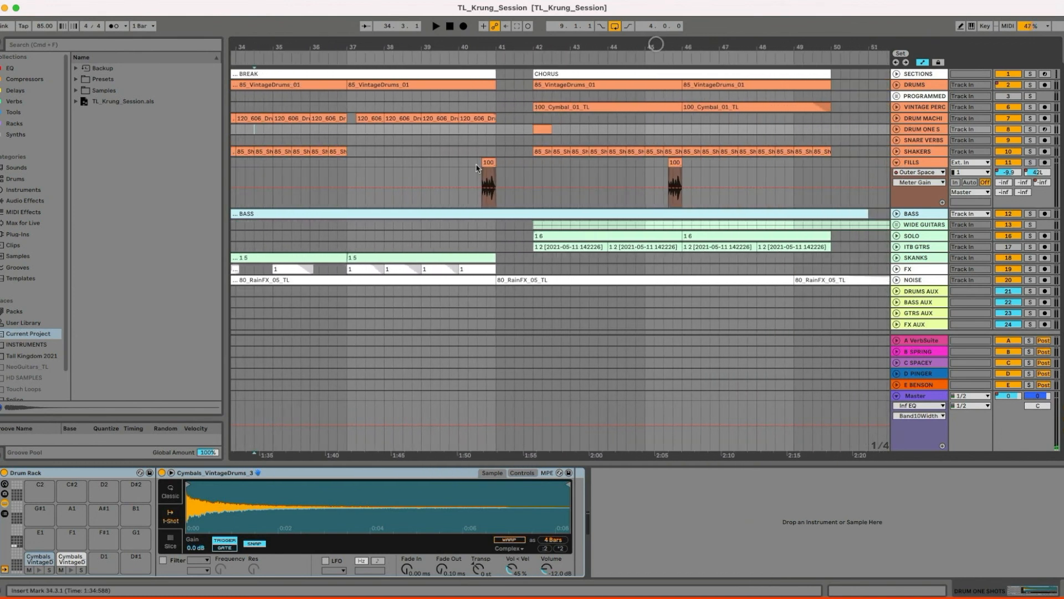
click(484, 163)
drag(487, 44, 368, 40)
drag(557, 42, 288, 41)
drag(686, 45, 609, 45)
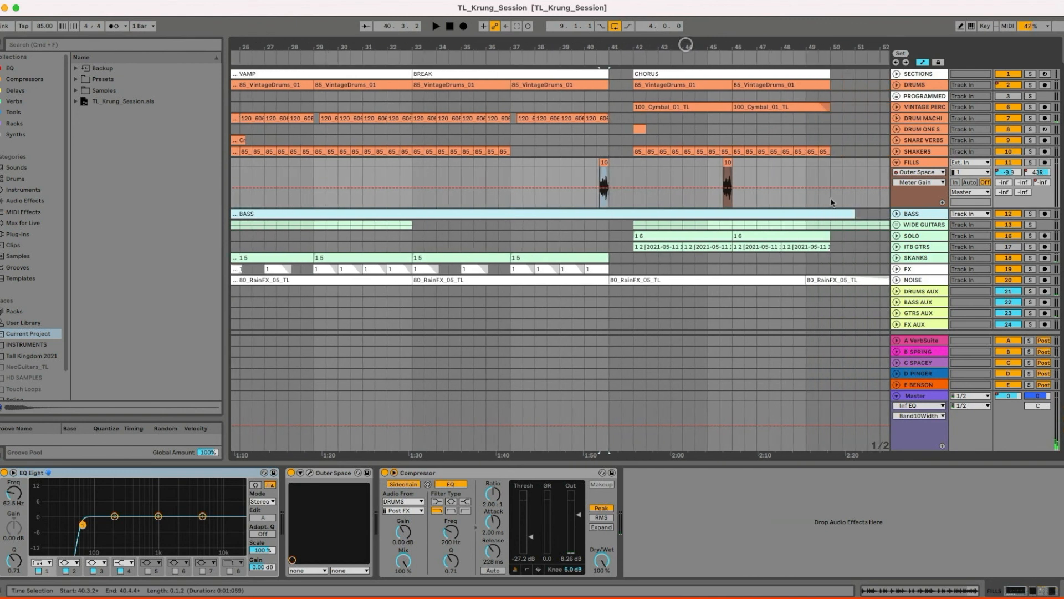
click(1030, 162)
click(604, 167)
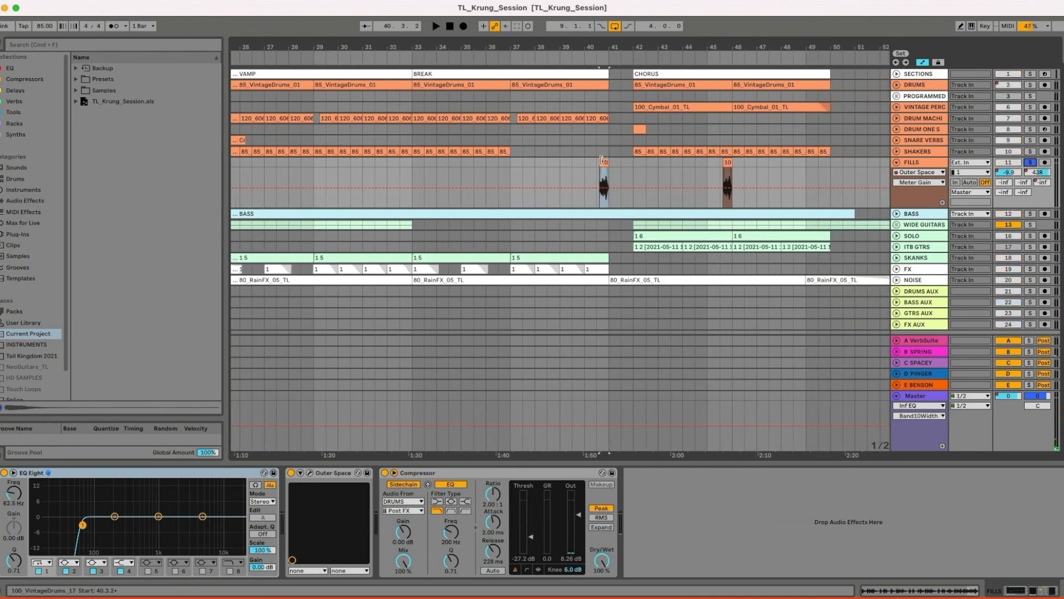
Step: Play the soloed FILLS track from its selected clip into the CHORUS, stop playback, and place the insert marker at 37.3.1
key(space)
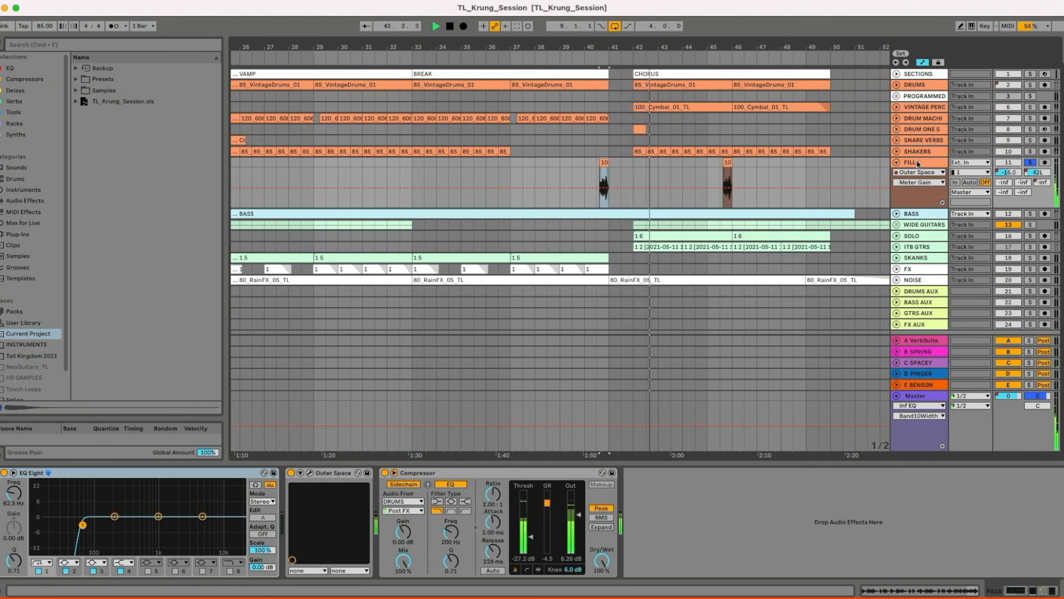
click(523, 183)
key(space)
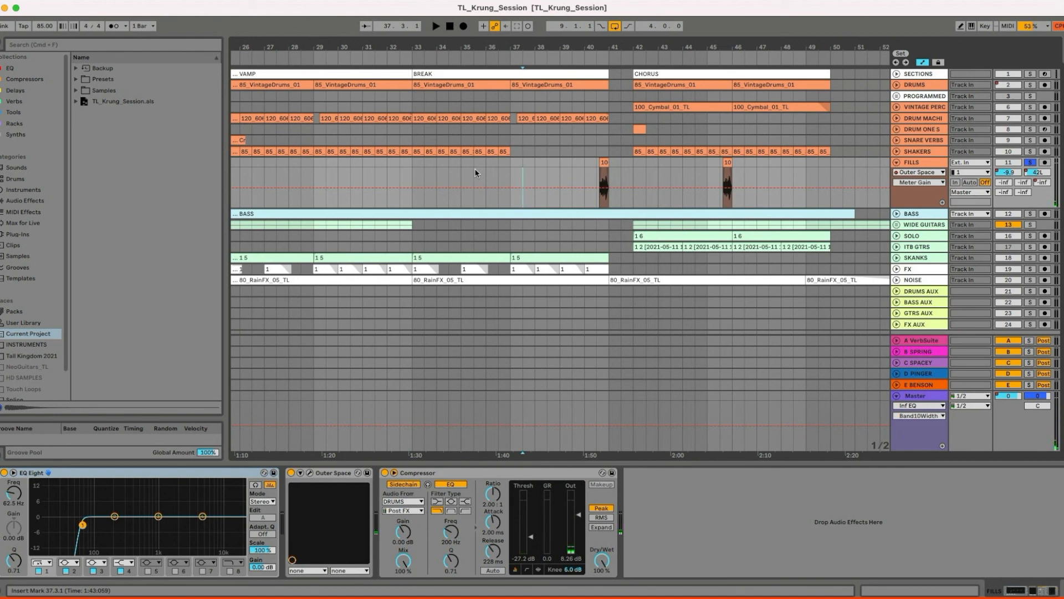
Step: Open the Outer Space effect on FILLS and move its window clear of the FILLS track in the arrangement
click(311, 472)
drag(444, 239, 395, 87)
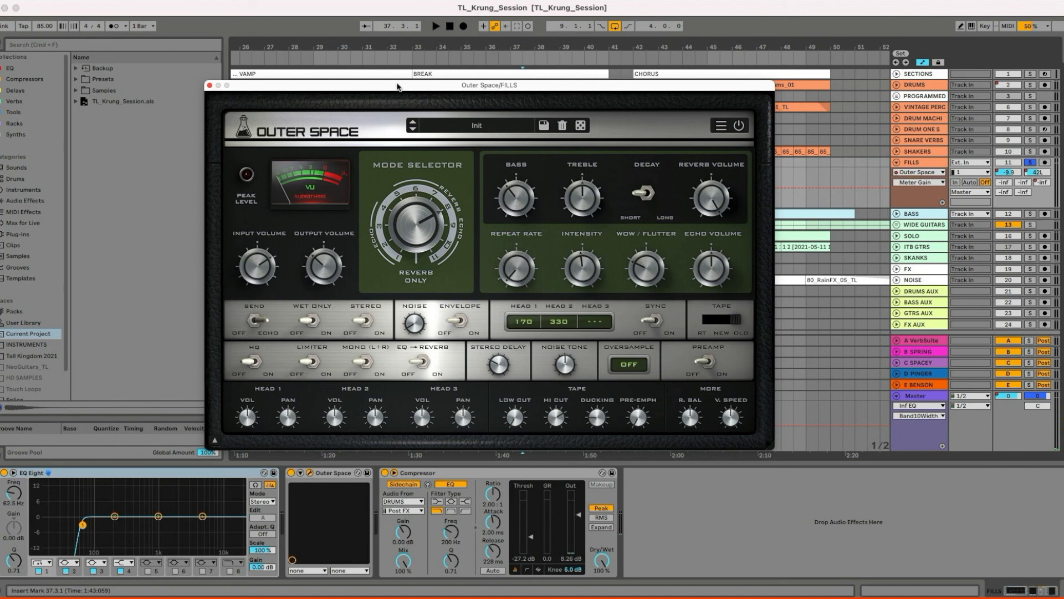
drag(426, 84, 458, 218)
Step: Play FILLS from 40.3.1 through both fills with the Outer Space window kept in view, and stop playback
key(space)
click(600, 185)
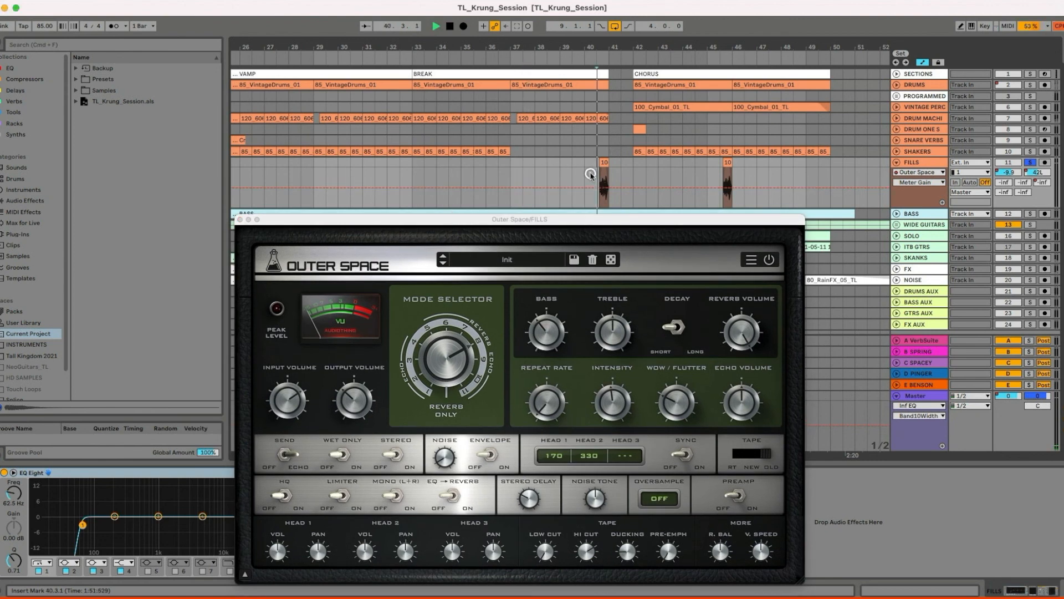
click(585, 382)
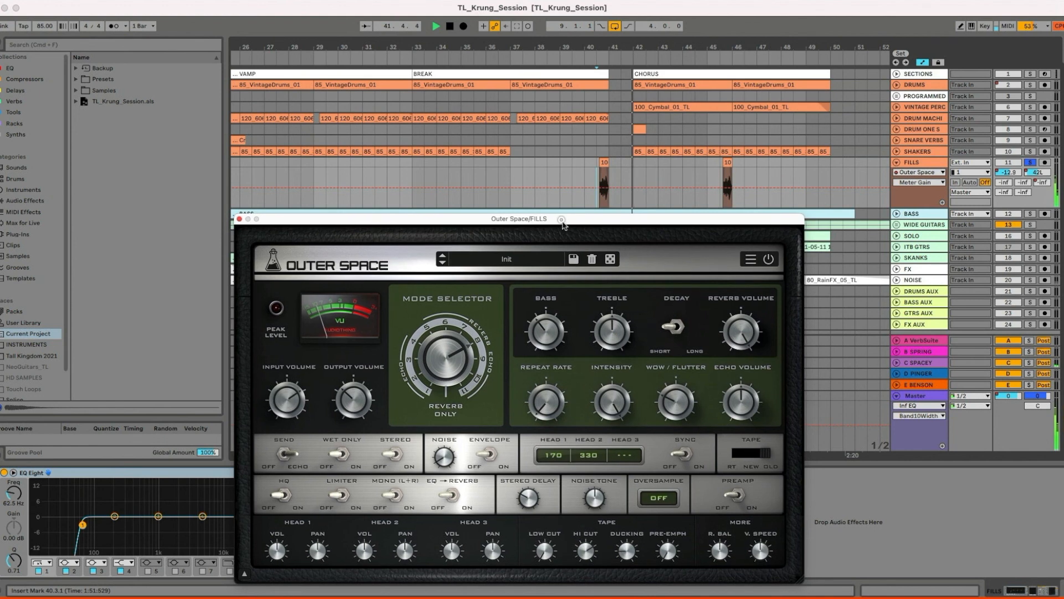
drag(565, 219, 535, 148)
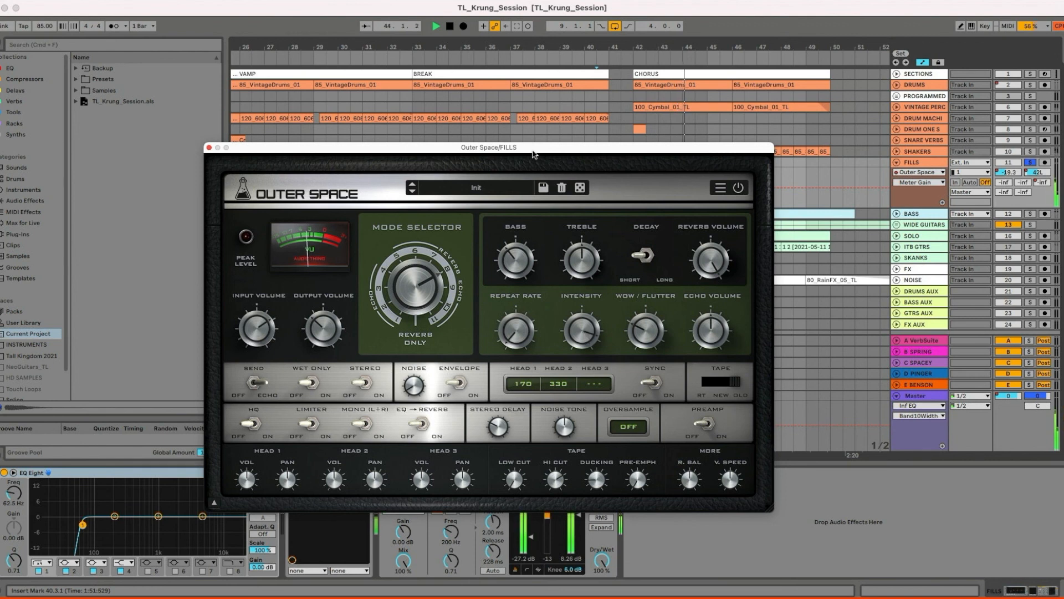
drag(534, 153, 508, 277)
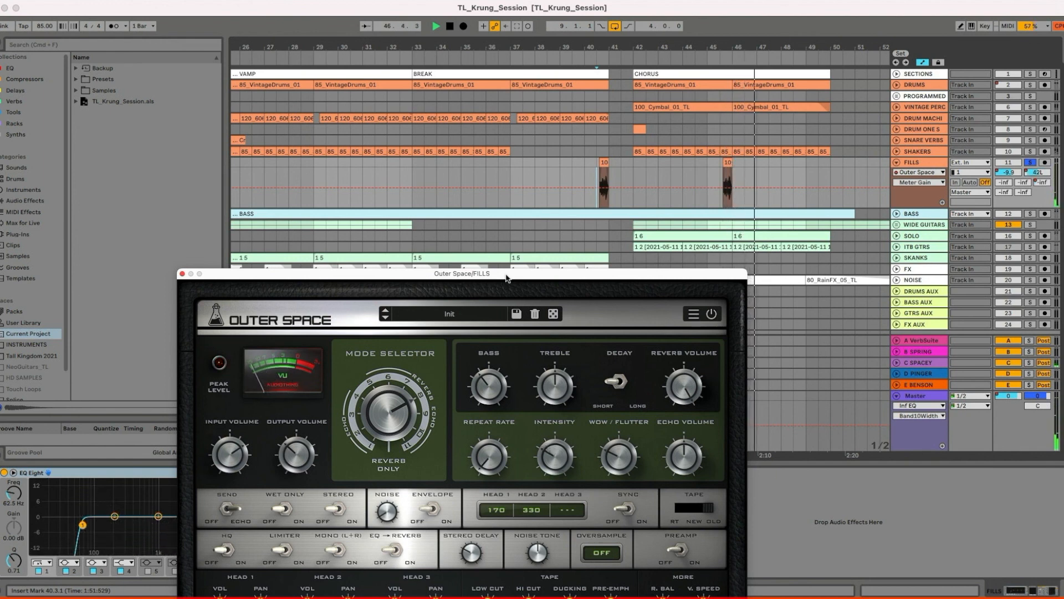
key(space)
Step: Show the track panning automation on FILLS and examine its curve over the fill clip at the end of the BREAK
click(588, 168)
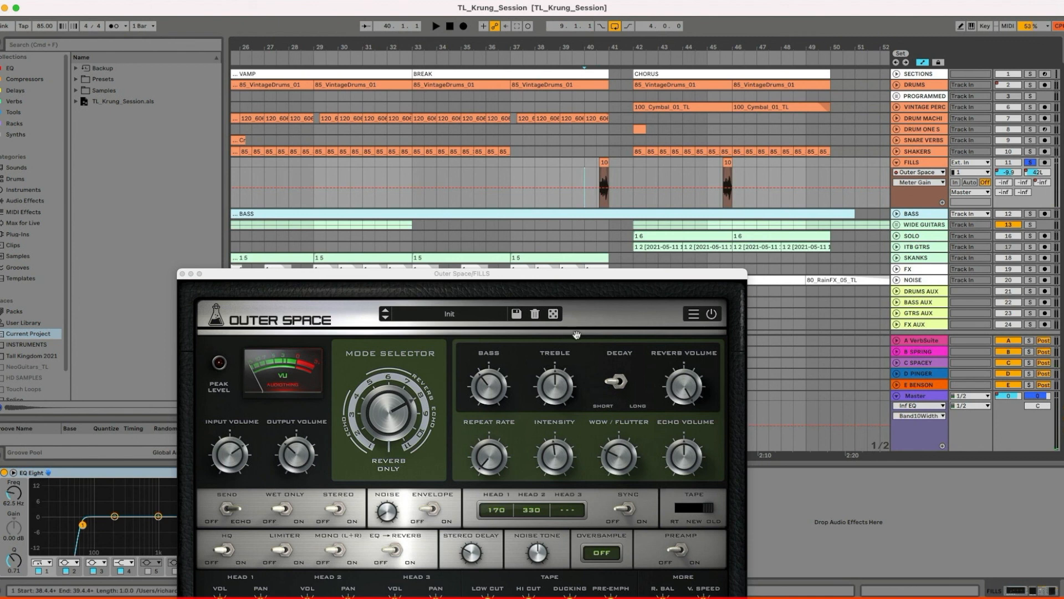
drag(592, 44, 570, 58)
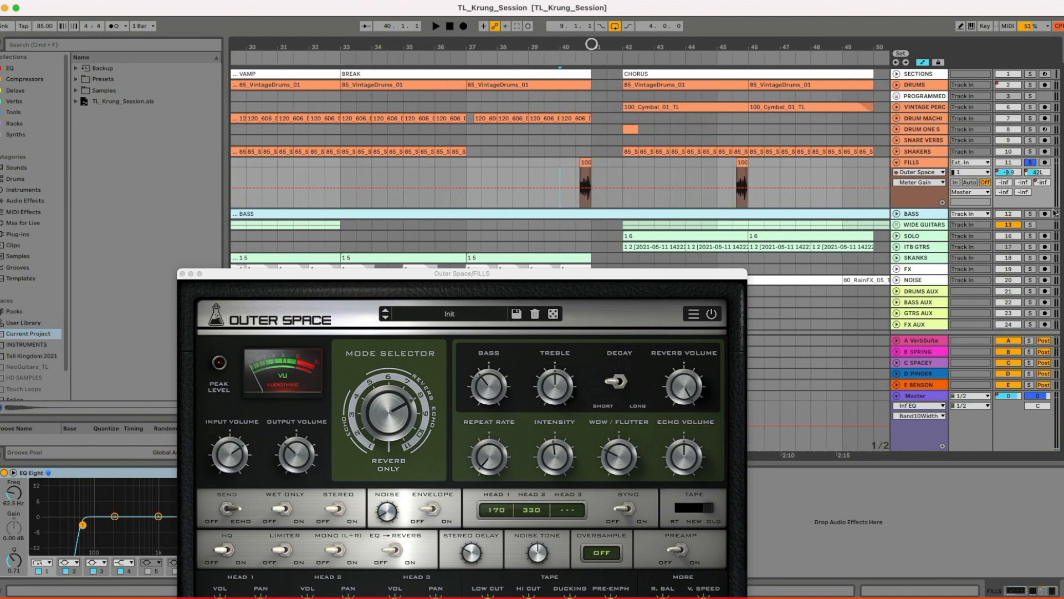
click(1036, 173)
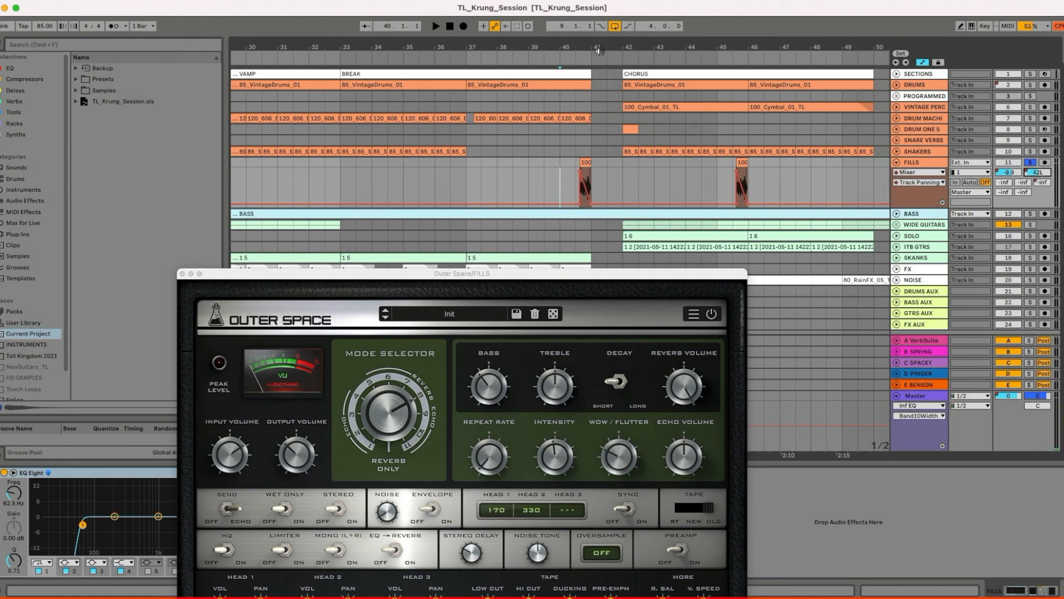
drag(600, 46, 600, 66)
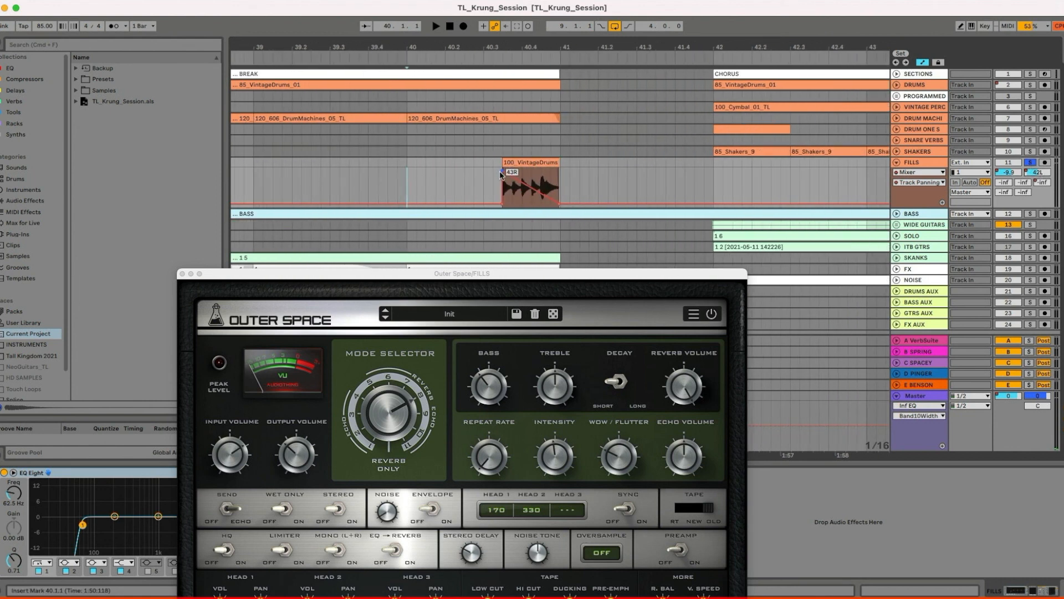
drag(526, 42, 526, 33)
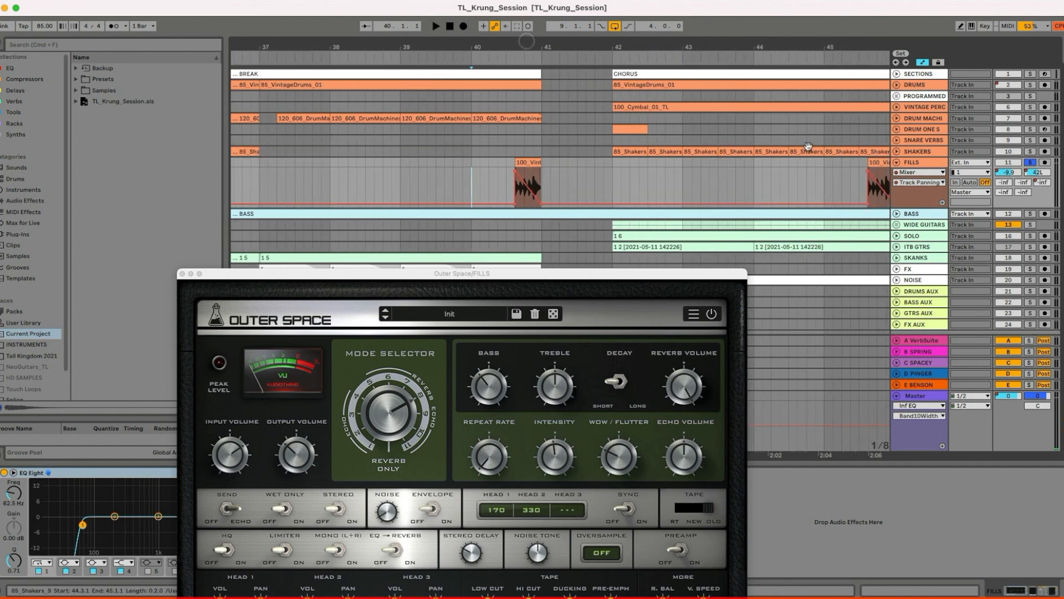
Step: Fold the FILLS track and place the insert marker at bar 40 on the SNARE VERBS track
click(897, 162)
drag(531, 42, 531, 36)
click(512, 144)
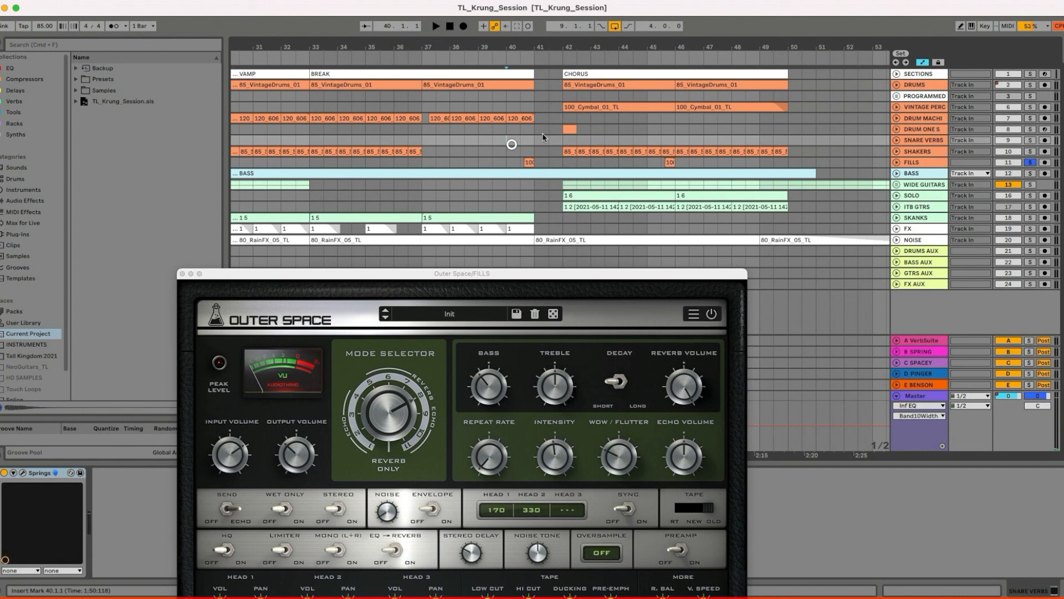
Step: Select the fill clip at the end of the BREAK, and select the empty bar 41 to 42 after it on FILLS
drag(536, 139, 559, 143)
click(528, 161)
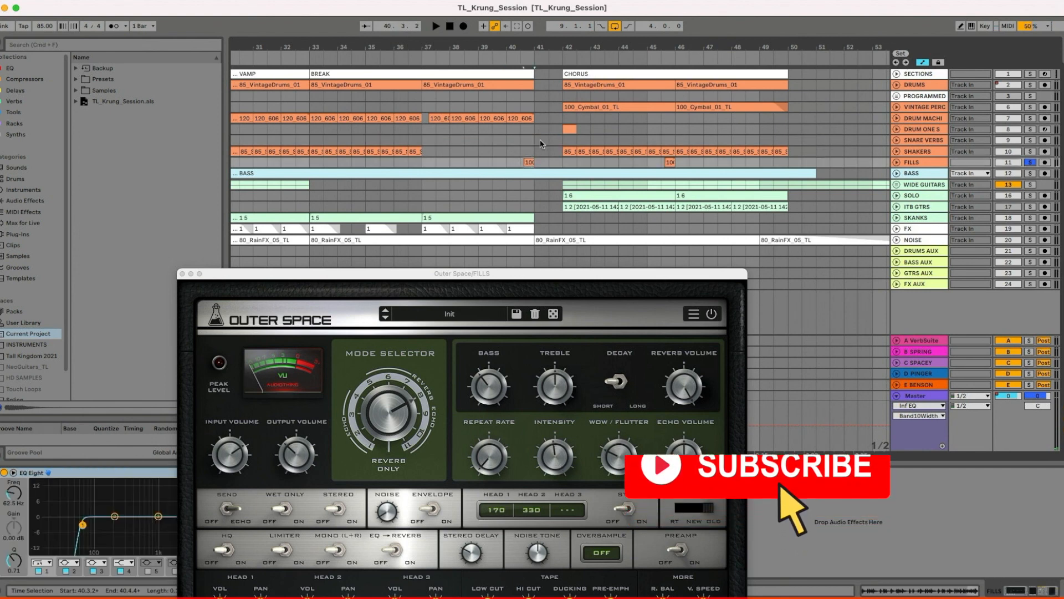
drag(537, 162, 559, 166)
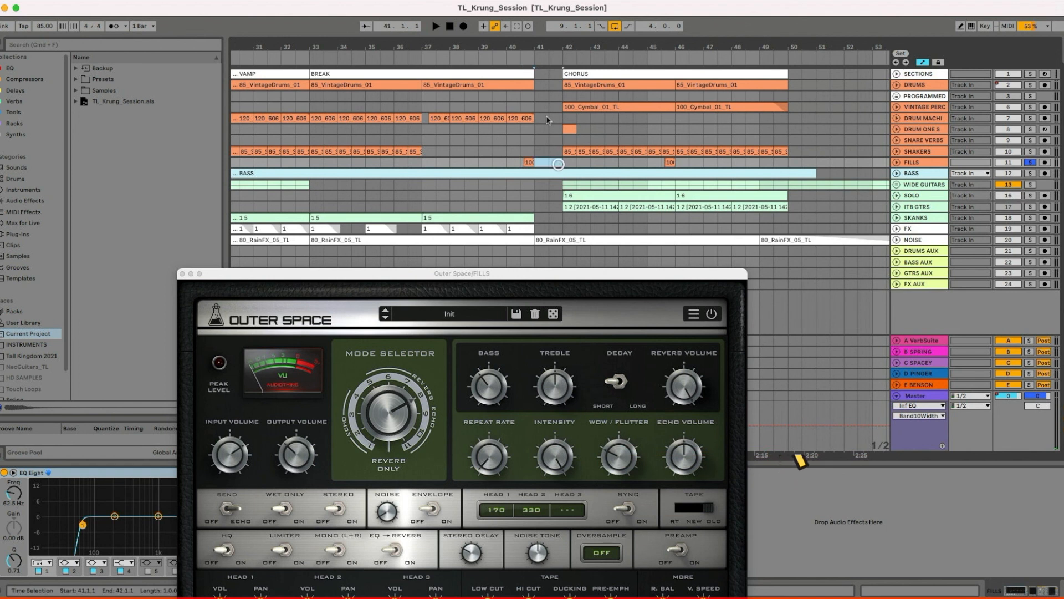
drag(553, 45, 554, 42)
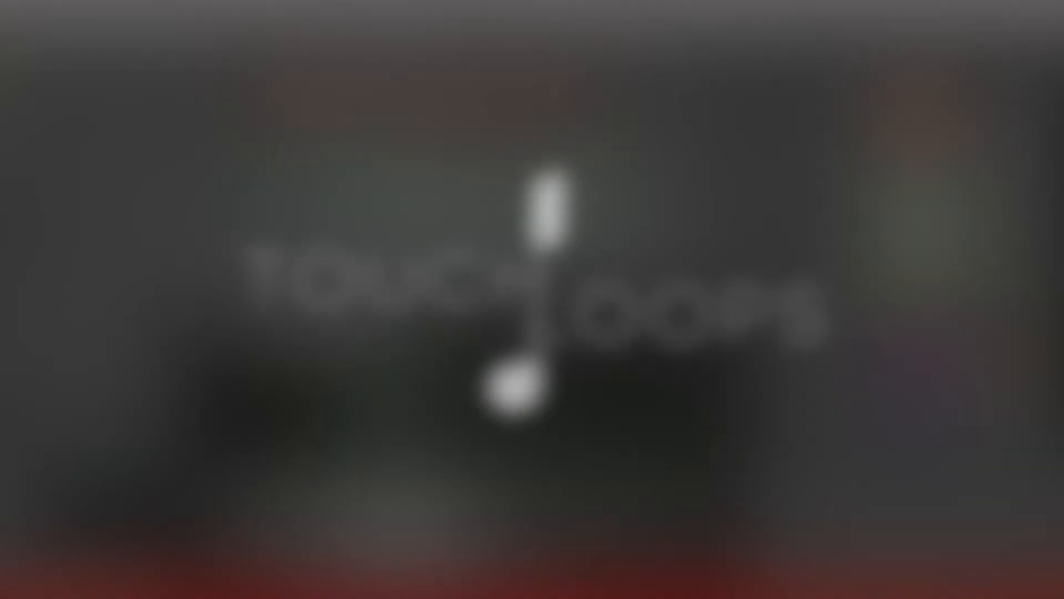